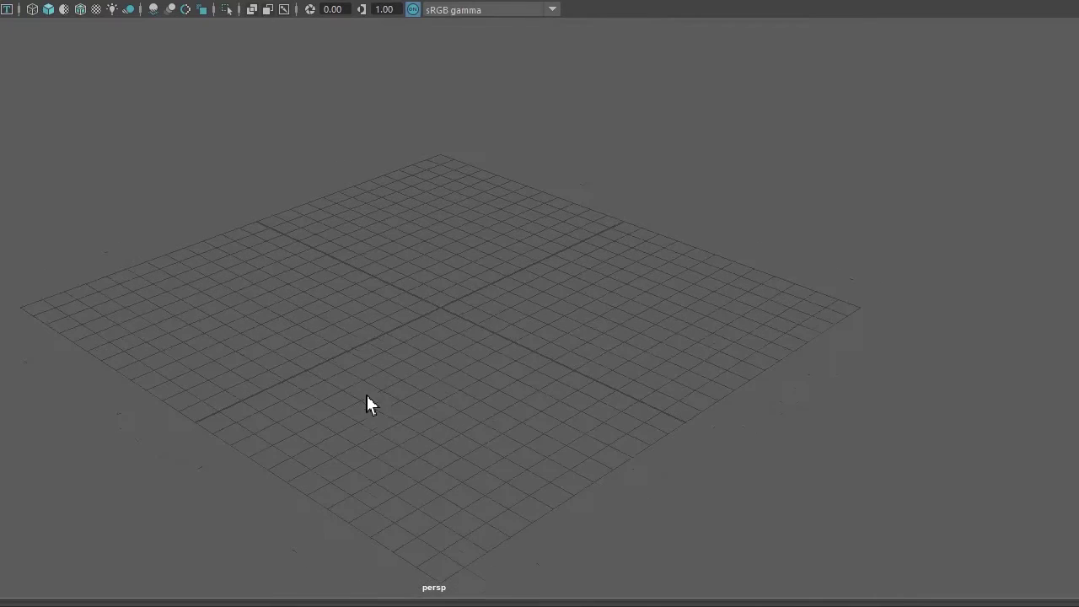
Close the What's New window and cycle layouts until only the front orthographic panel fills the workspace.
key(space)
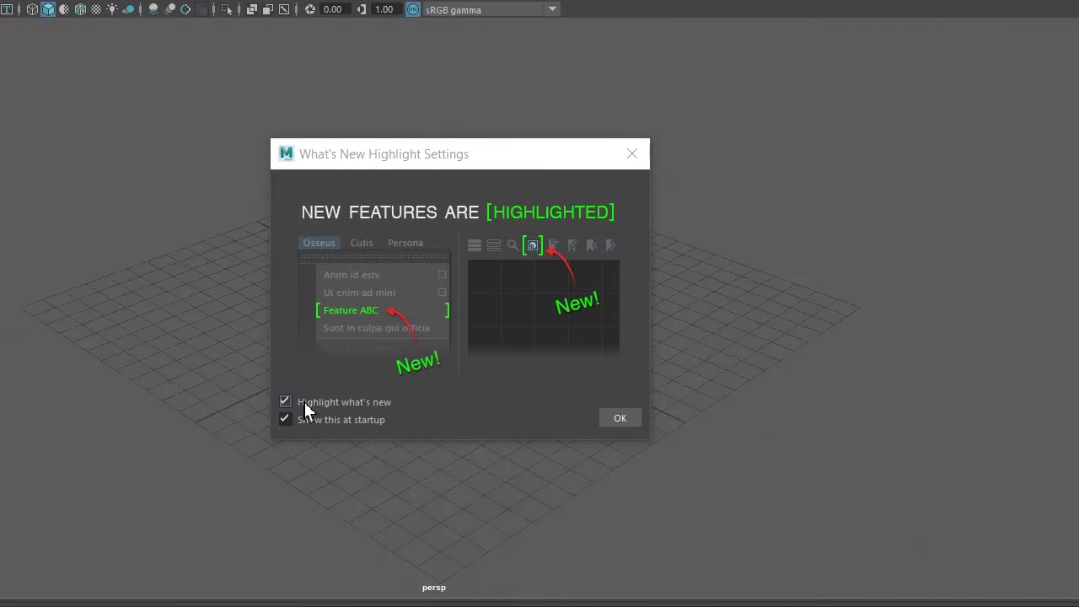
click(636, 421)
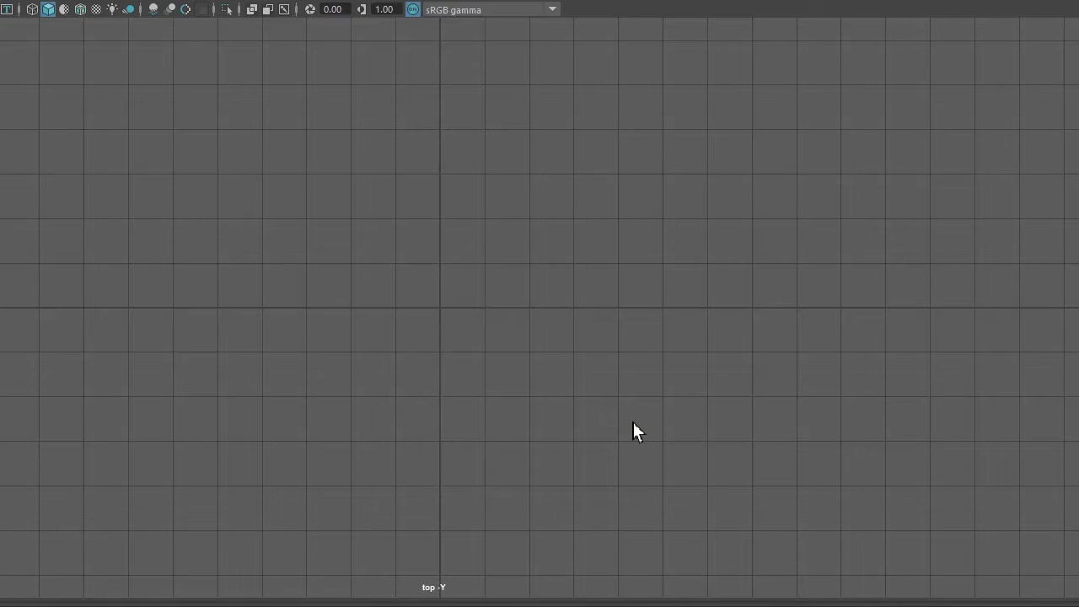
key(space)
click(335, 388)
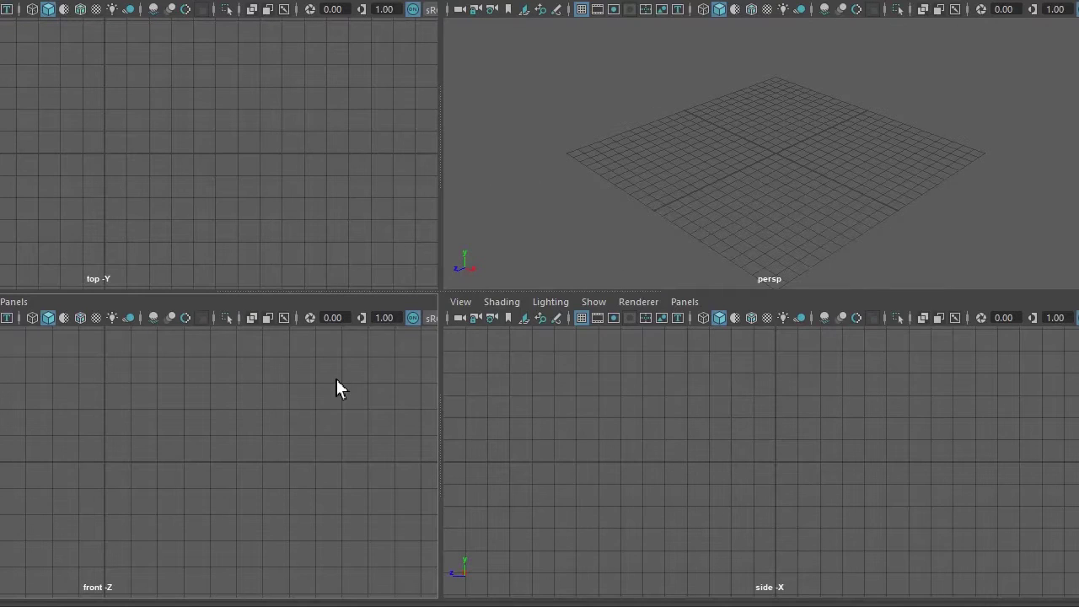
scroll(260, 196, down, 3)
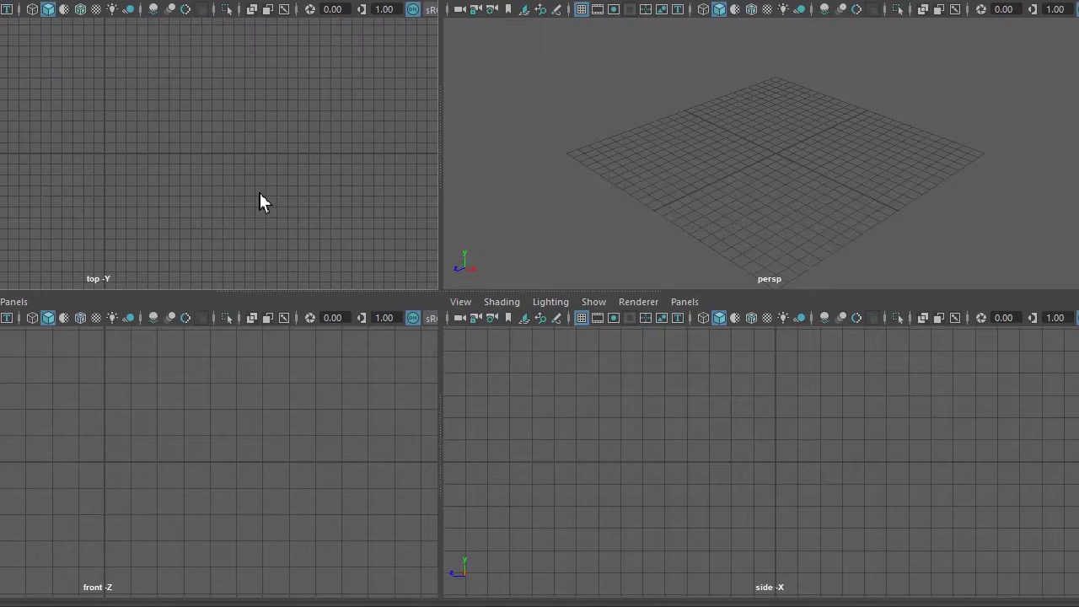
scroll(585, 192, down, 1)
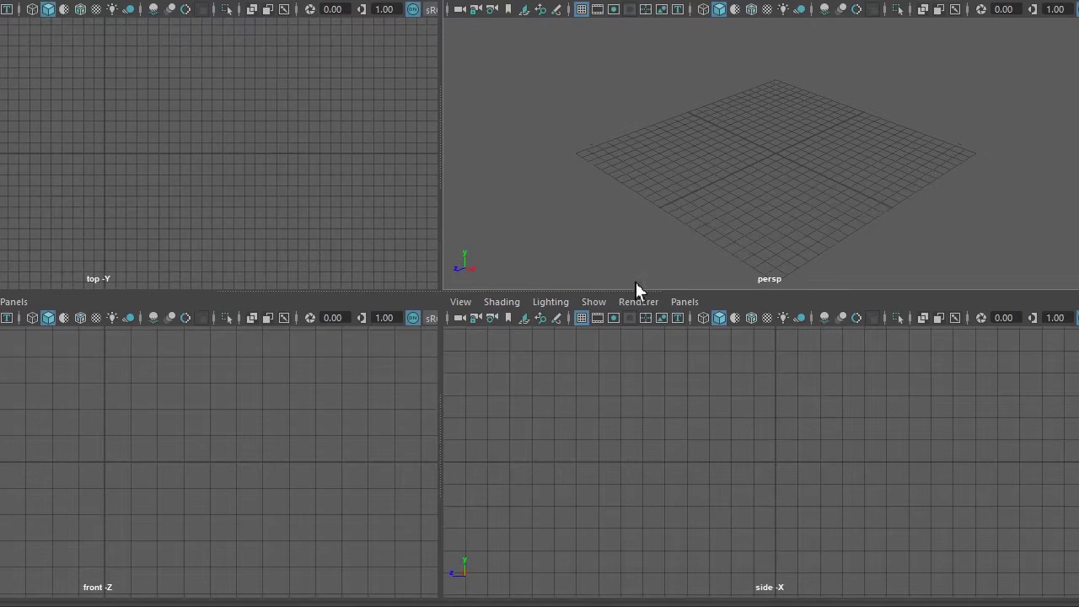
click(652, 422)
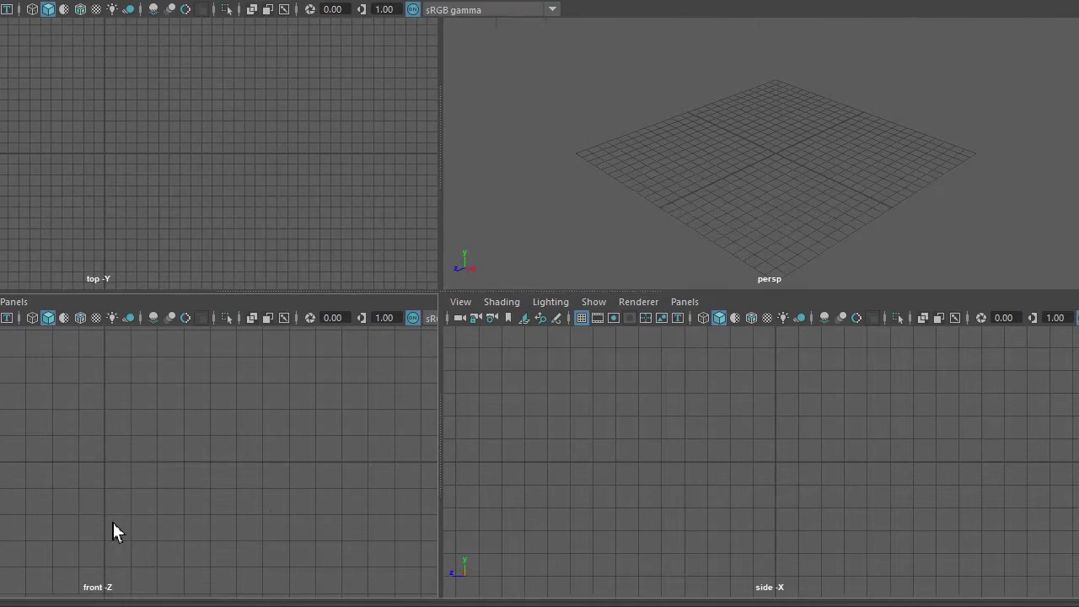
key(space)
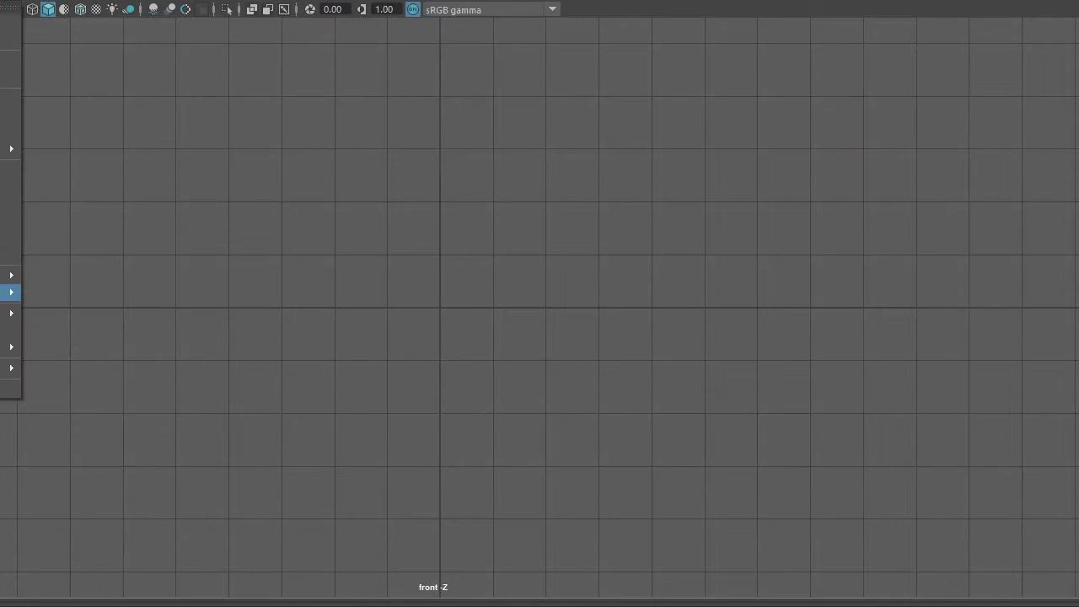
Start importing a front-view image plane and browse to the F:\all images folder.
click(9, 369)
click(39, 374)
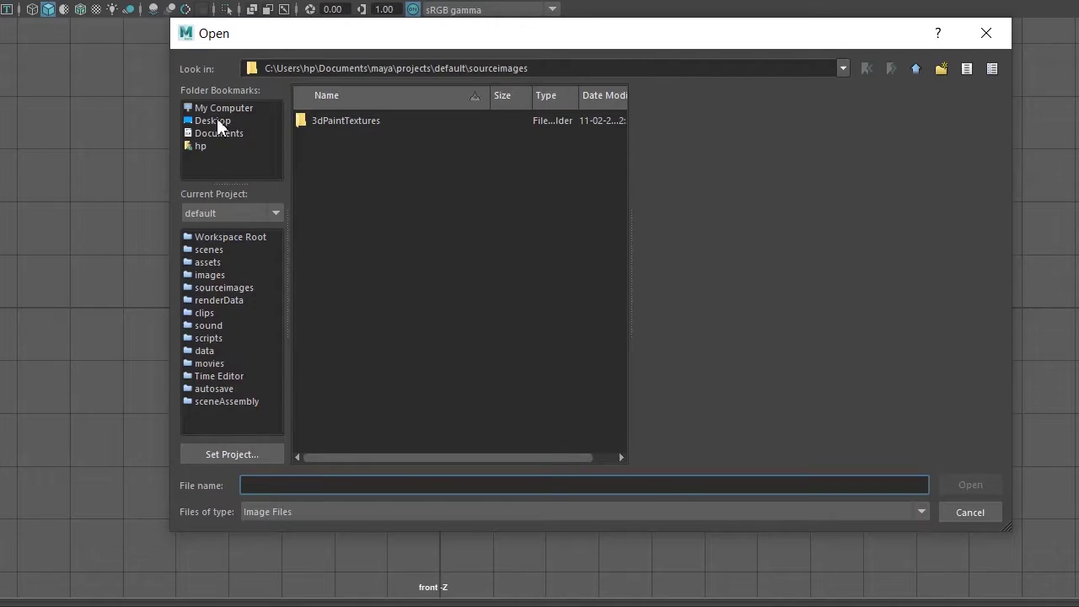
click(222, 108)
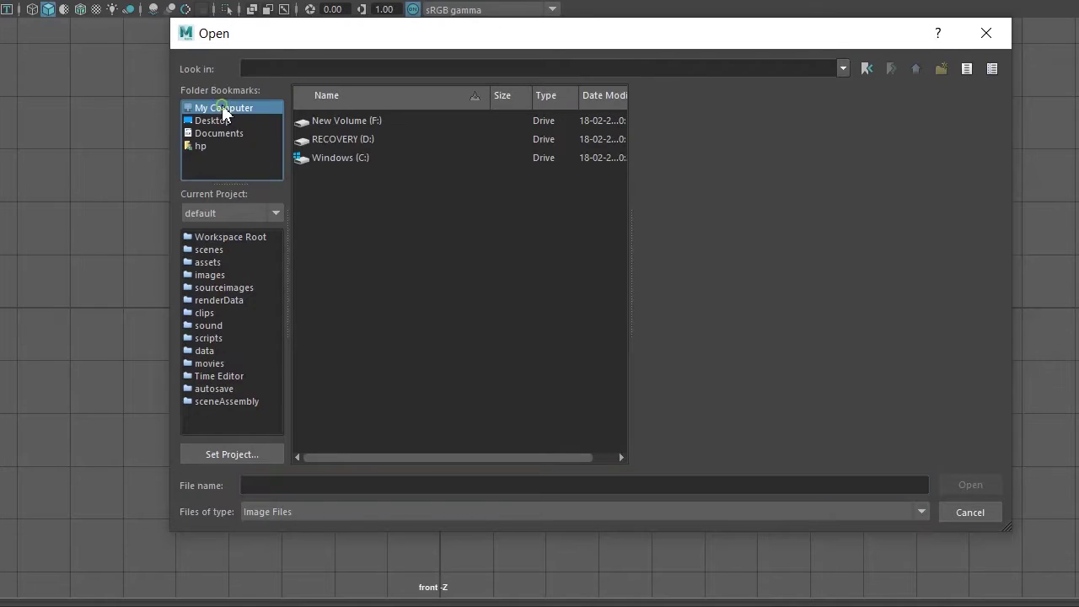
click(354, 119)
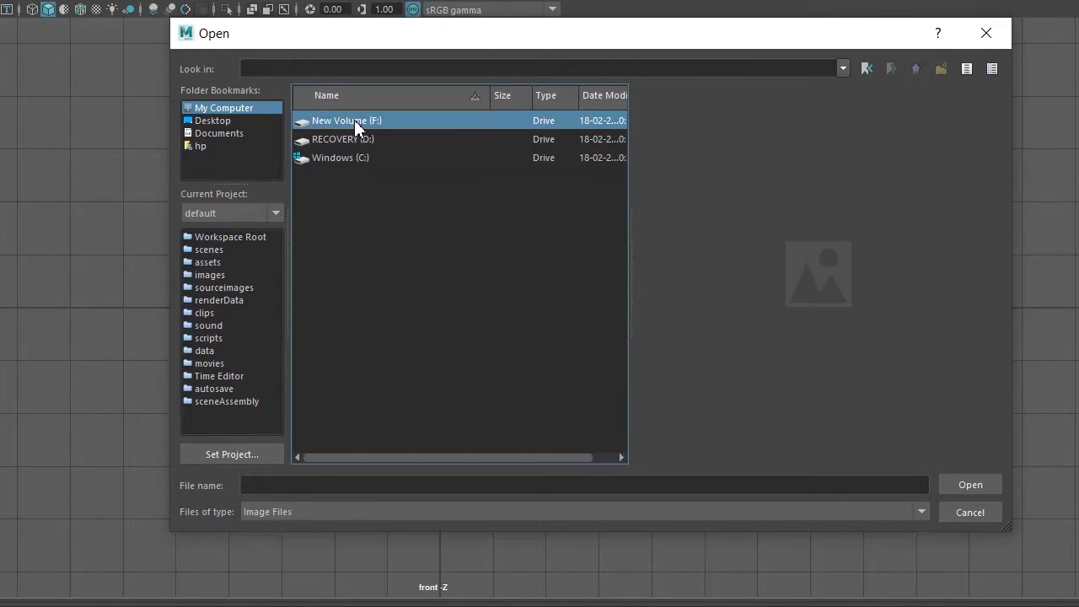
double_click(354, 120)
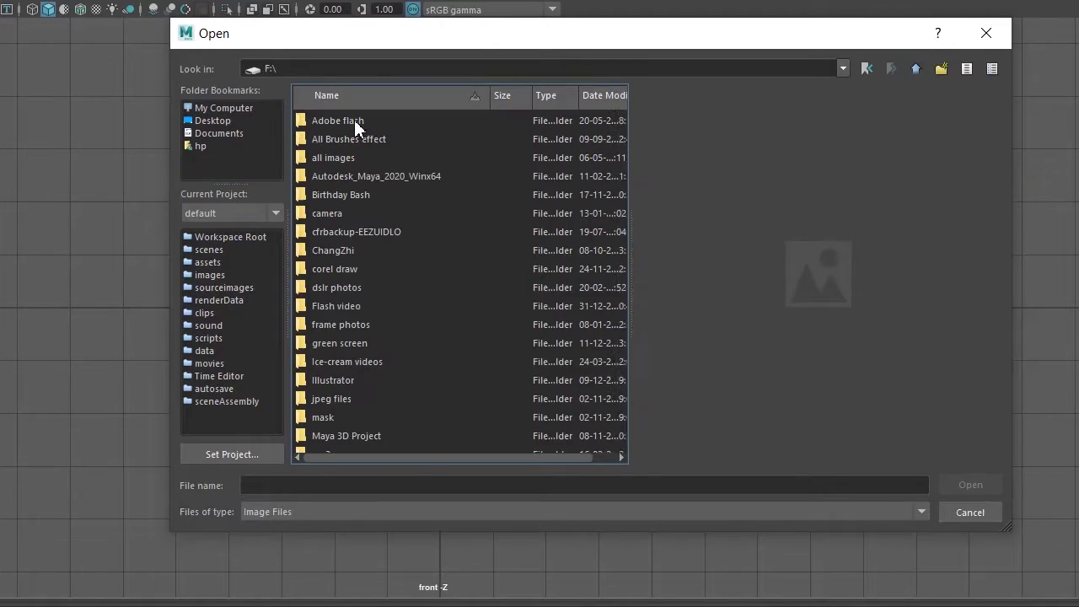
click(332, 158)
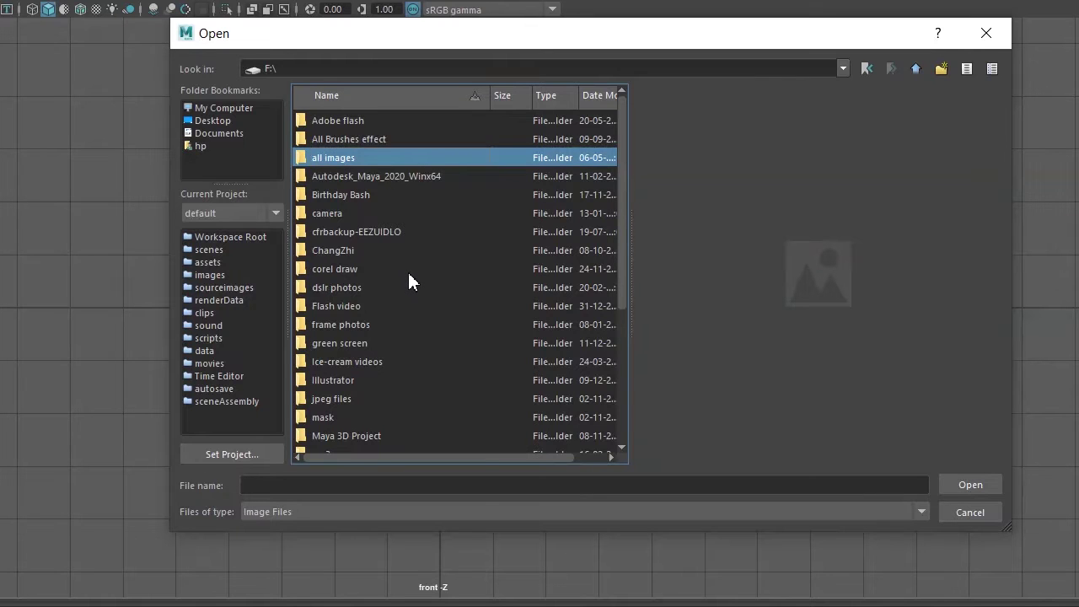
key(Return)
Load images (7).jpg from that folder as the front view's reference image.
scroll(408, 270, down, 3)
scroll(408, 266, down, 3)
scroll(408, 263, down, 5)
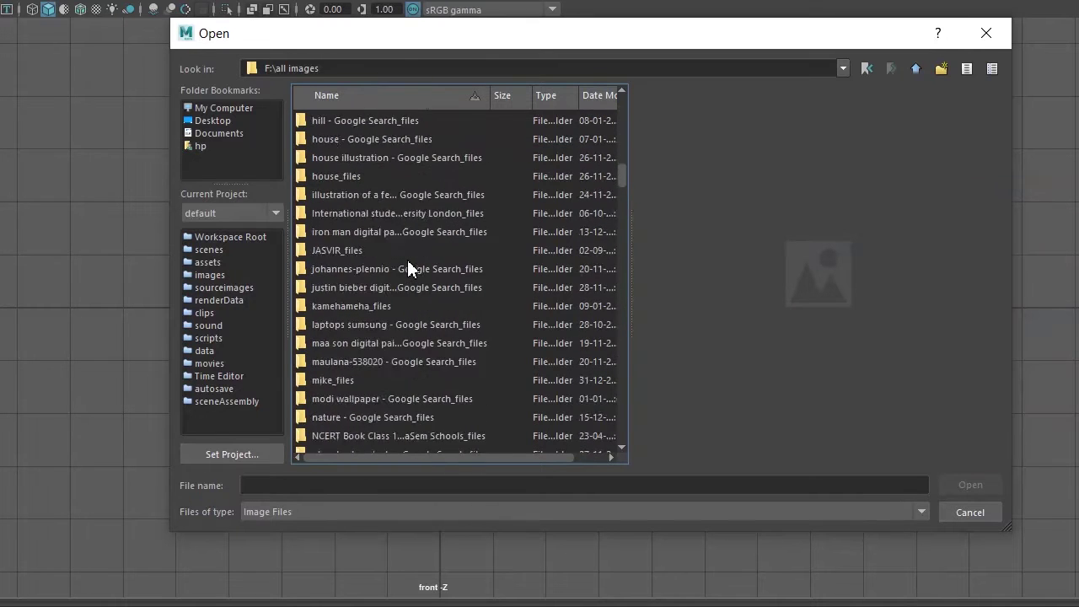
scroll(405, 261, down, 5)
scroll(403, 259, down, 5)
scroll(402, 261, down, 5)
scroll(402, 261, down, 1)
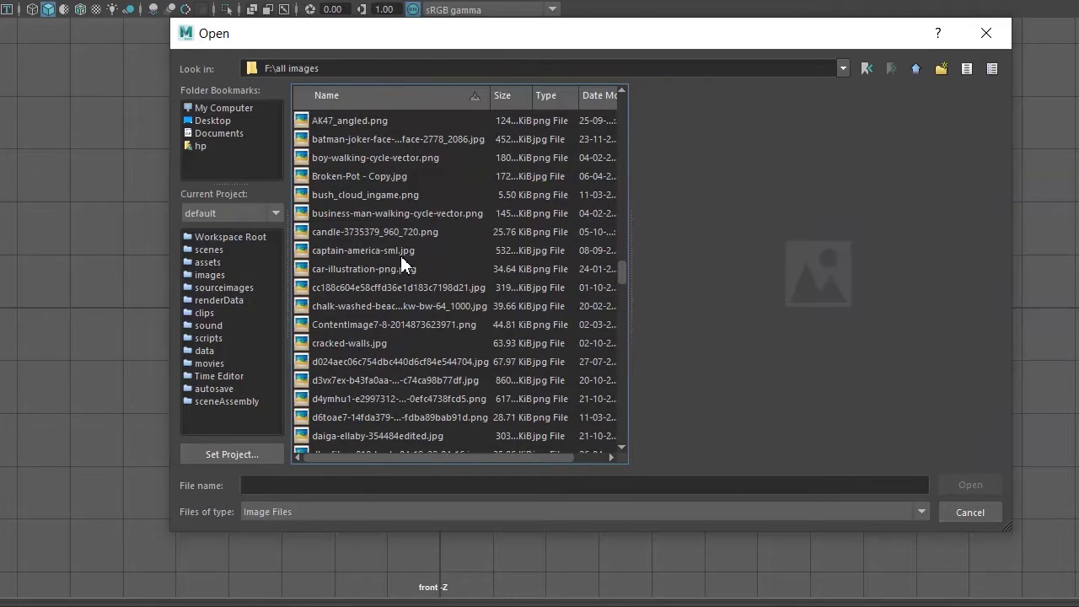
scroll(390, 323, down, 1)
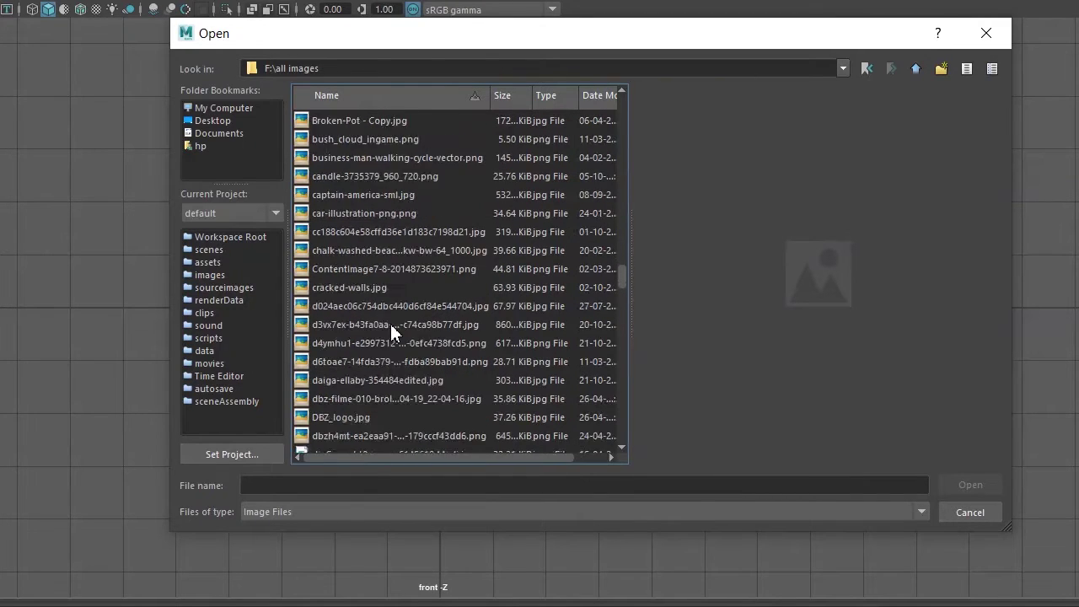
scroll(389, 321, down, 5)
scroll(390, 321, down, 2)
scroll(390, 321, down, 3)
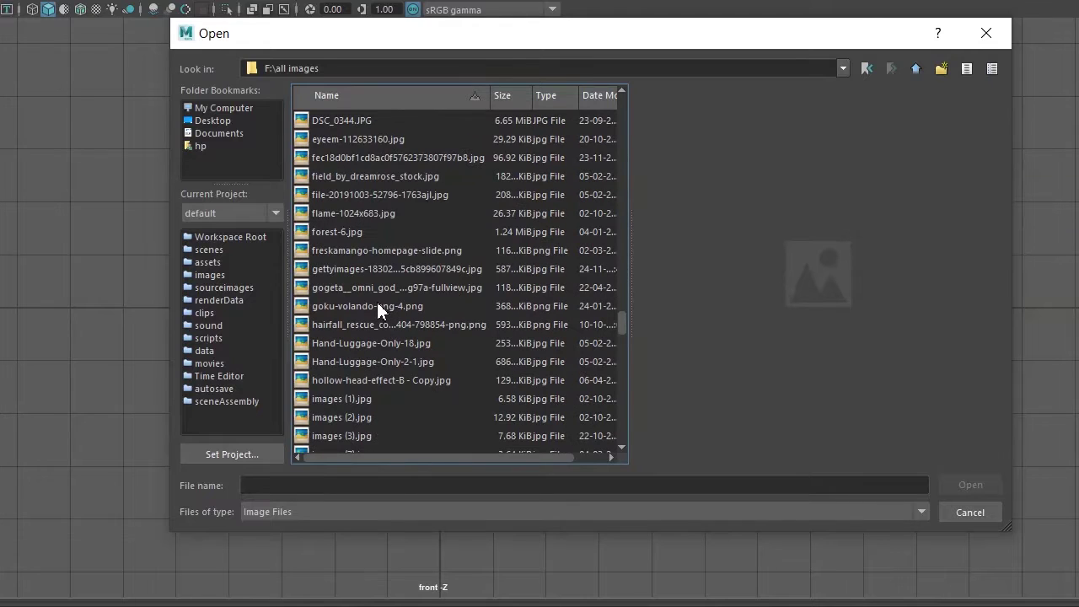
scroll(402, 398, down, 1)
click(366, 399)
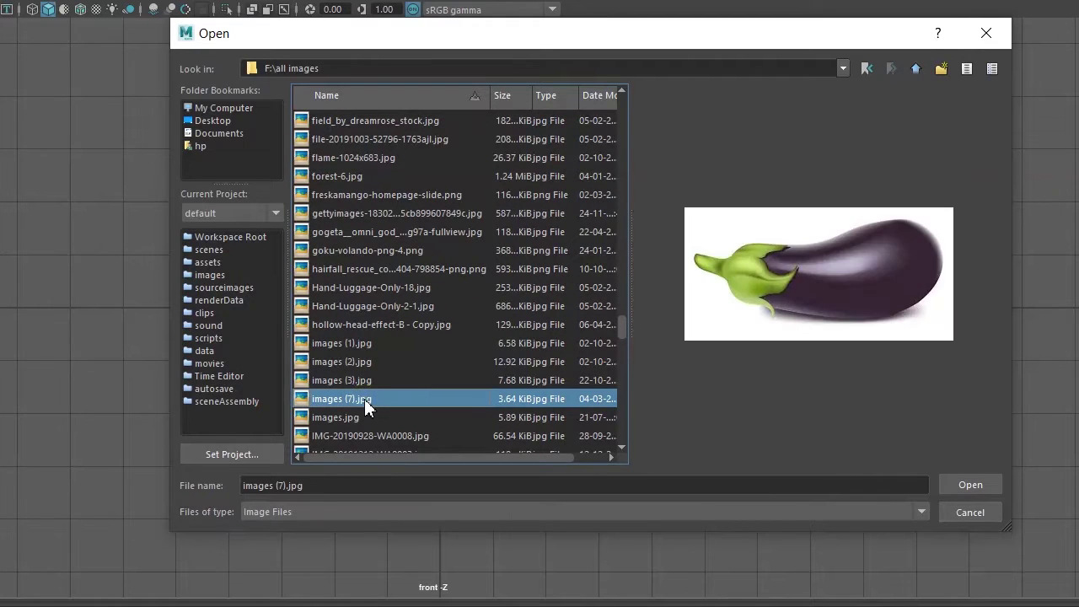
double_click(364, 399)
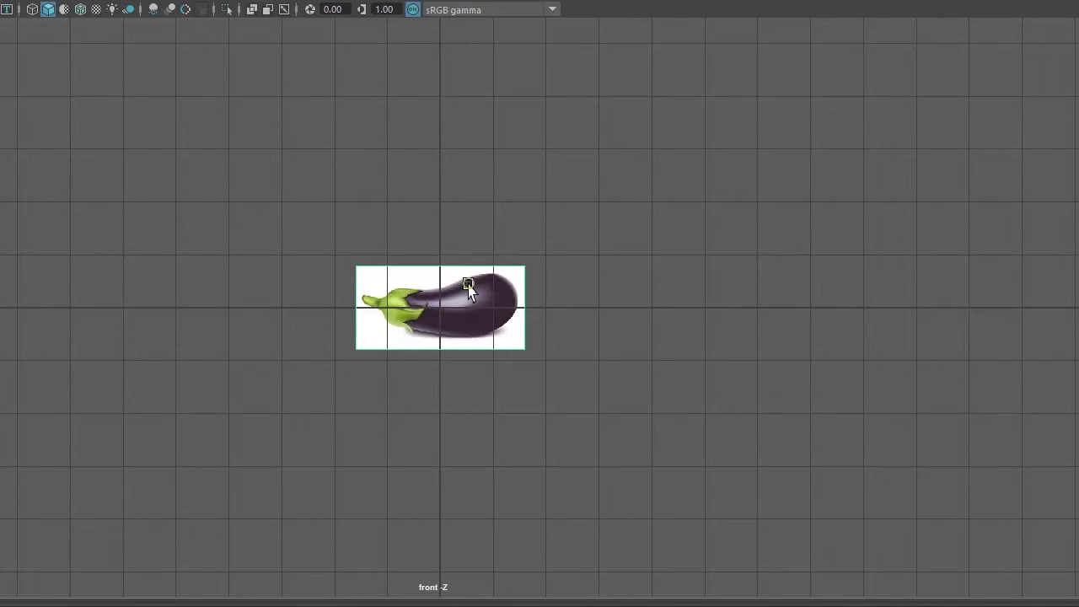
Raise the eggplant image plane above the grid and scale it up uniformly.
key(w)
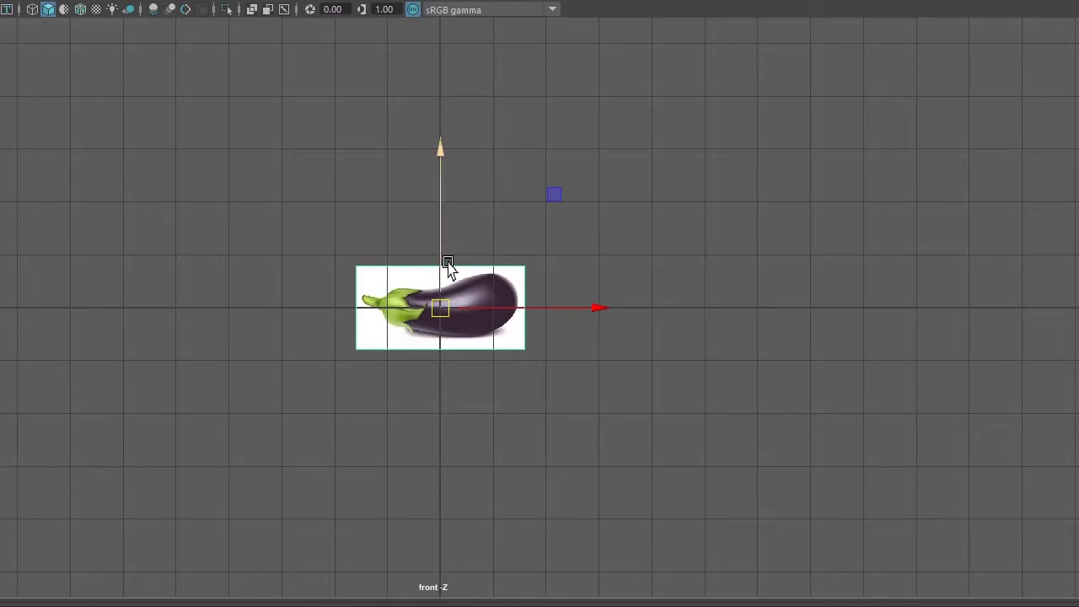
mouse_move(440, 255)
mouse_down()
mouse_move(435, 181)
mouse_move(440, 209)
mouse_up()
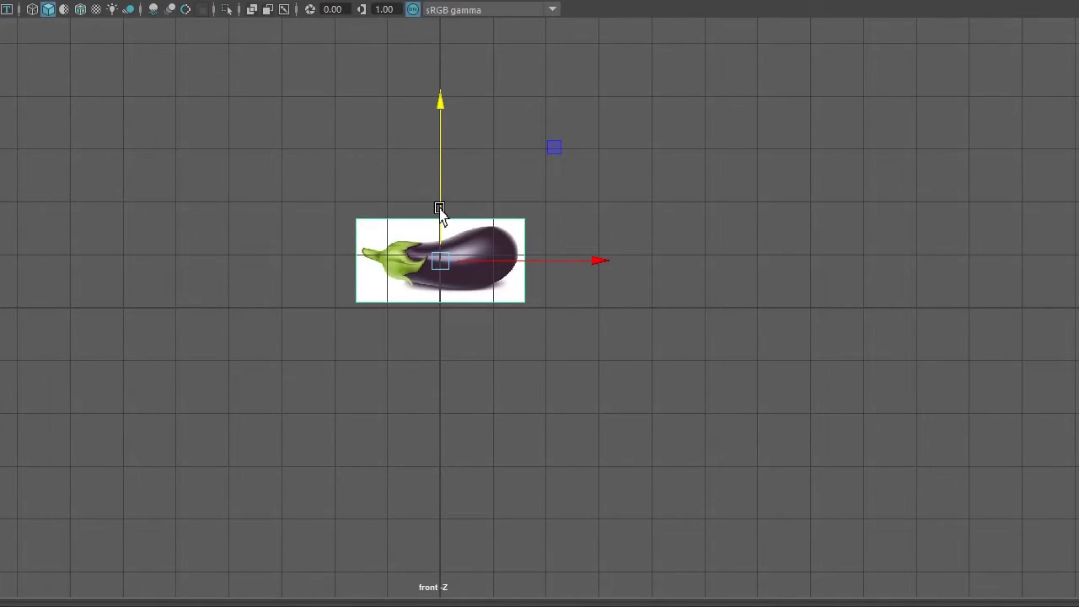
key(r)
drag(440, 260, 522, 239)
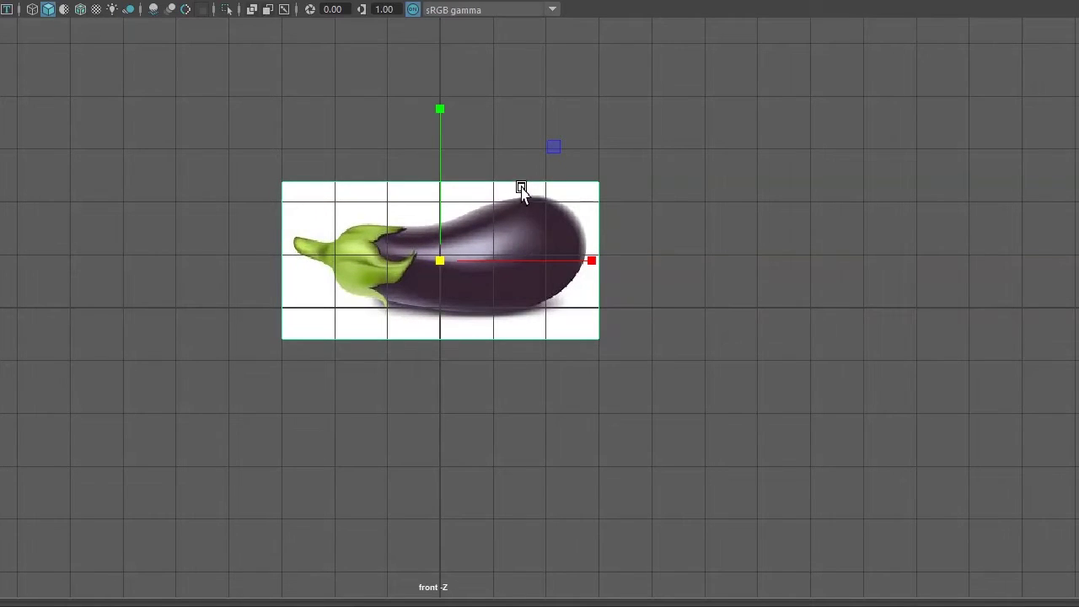
key(w)
drag(441, 169, 440, 126)
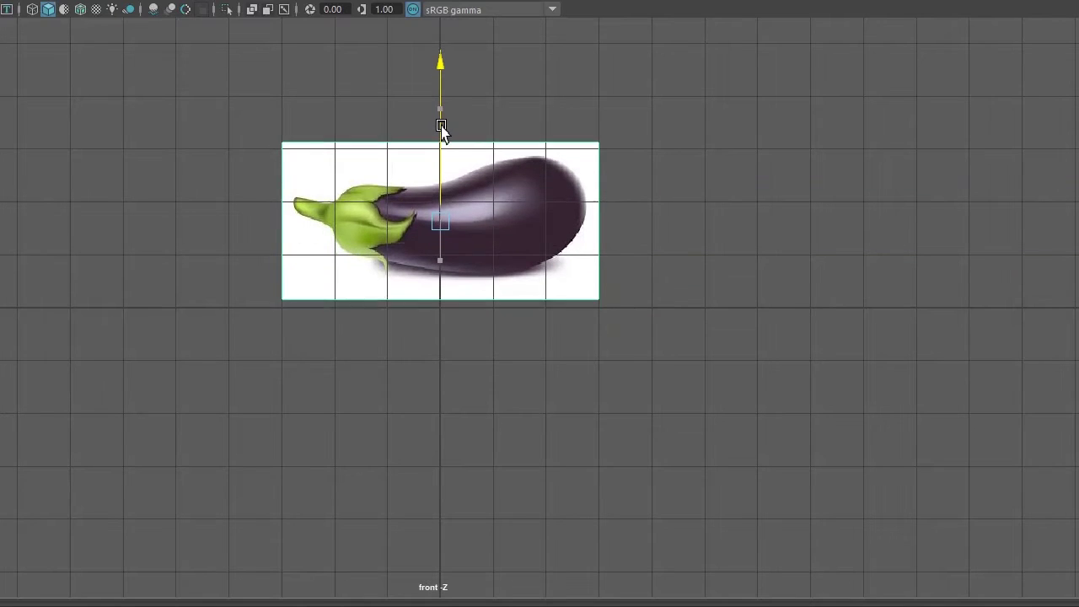
Push the image plane back along Z in the four-view layout, then deselect it.
key(space)
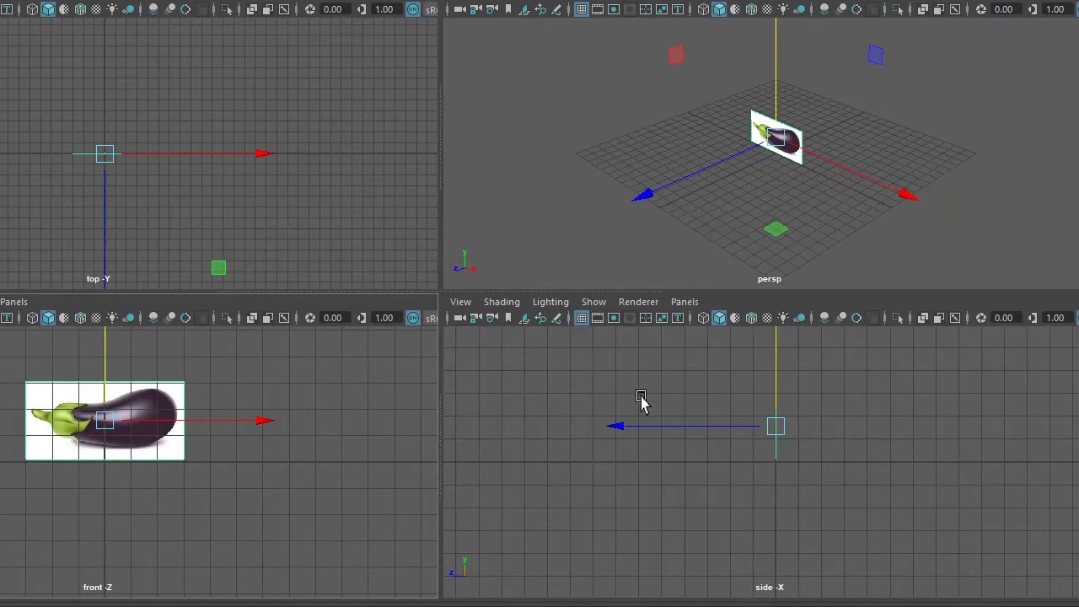
drag(624, 427, 933, 378)
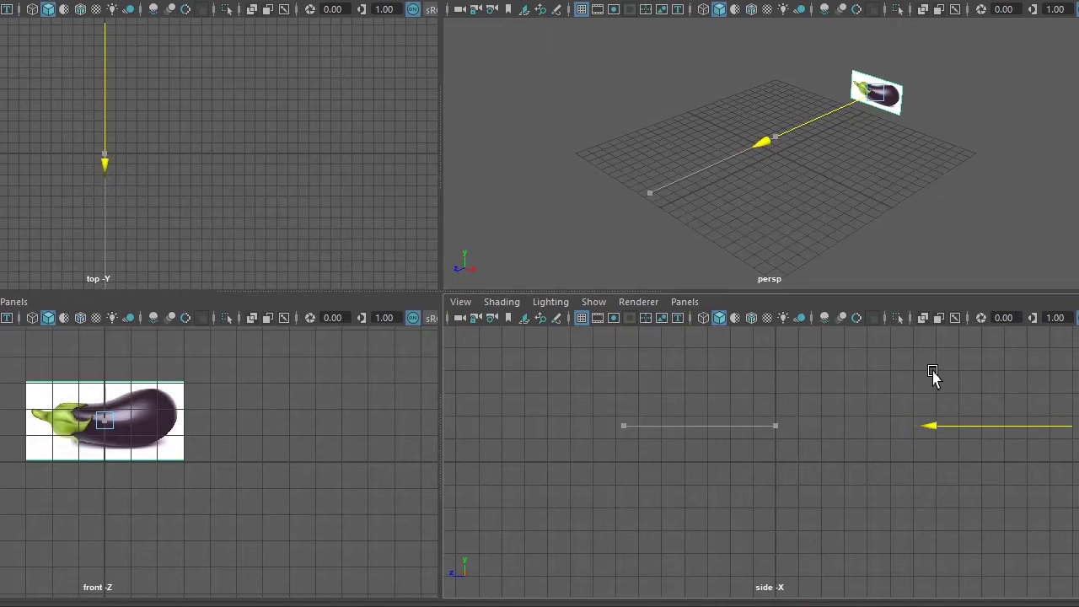
key(space)
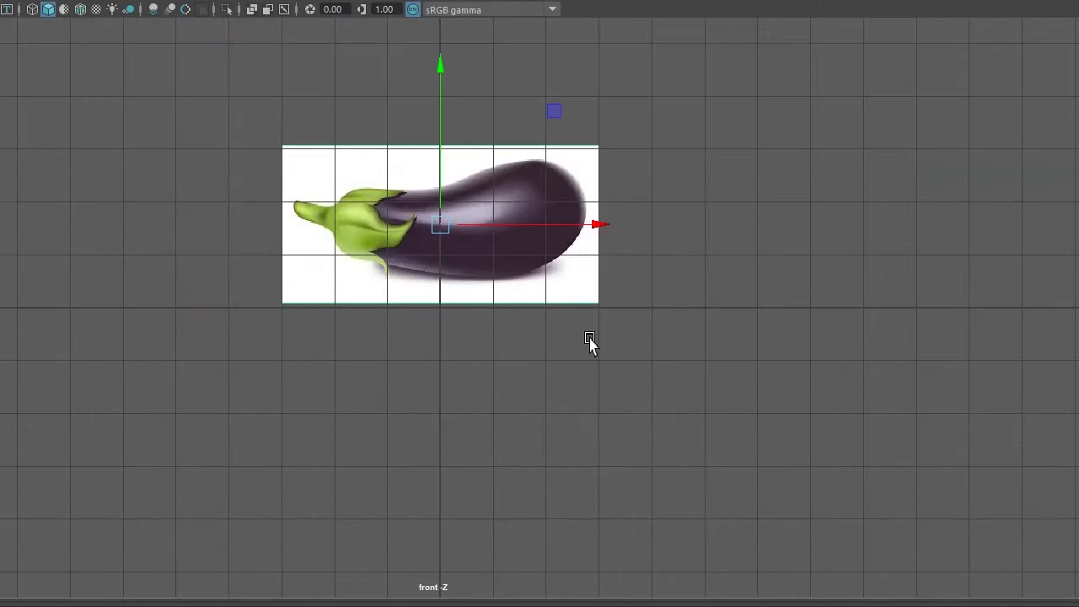
click(625, 360)
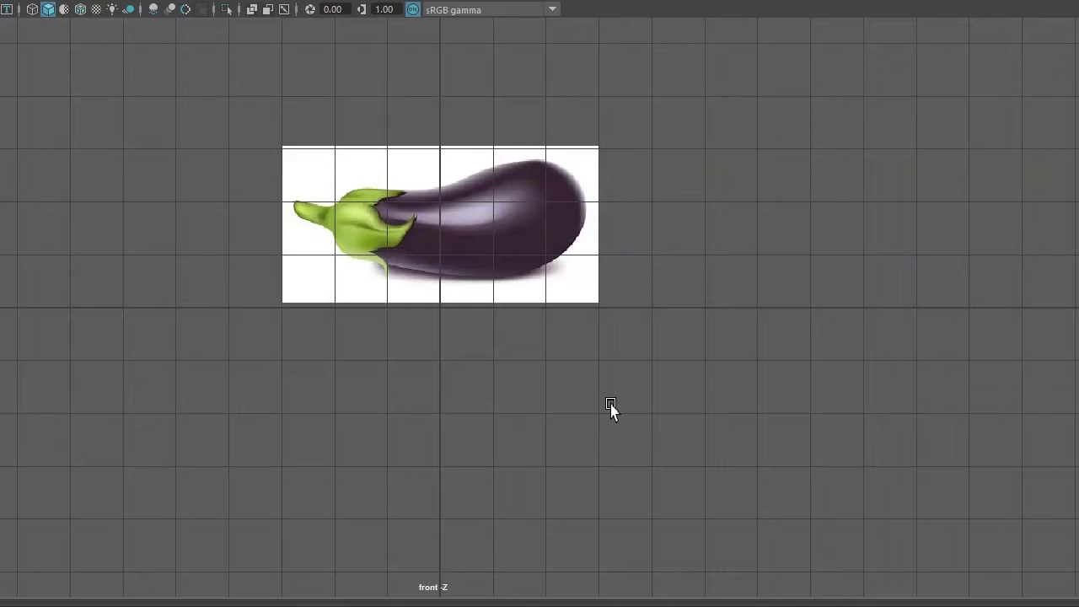
key(space)
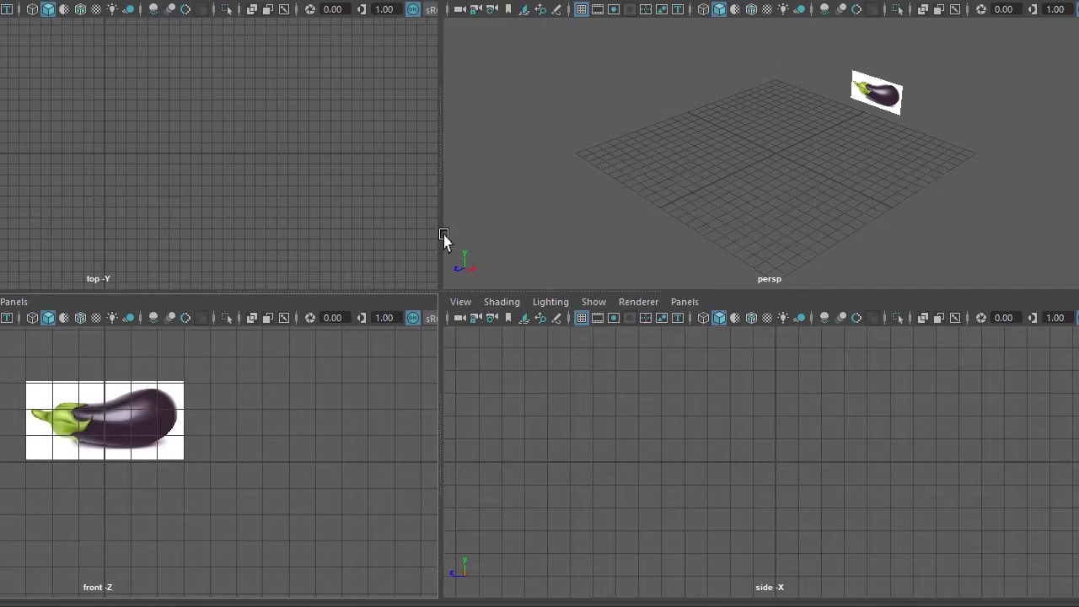
key(space)
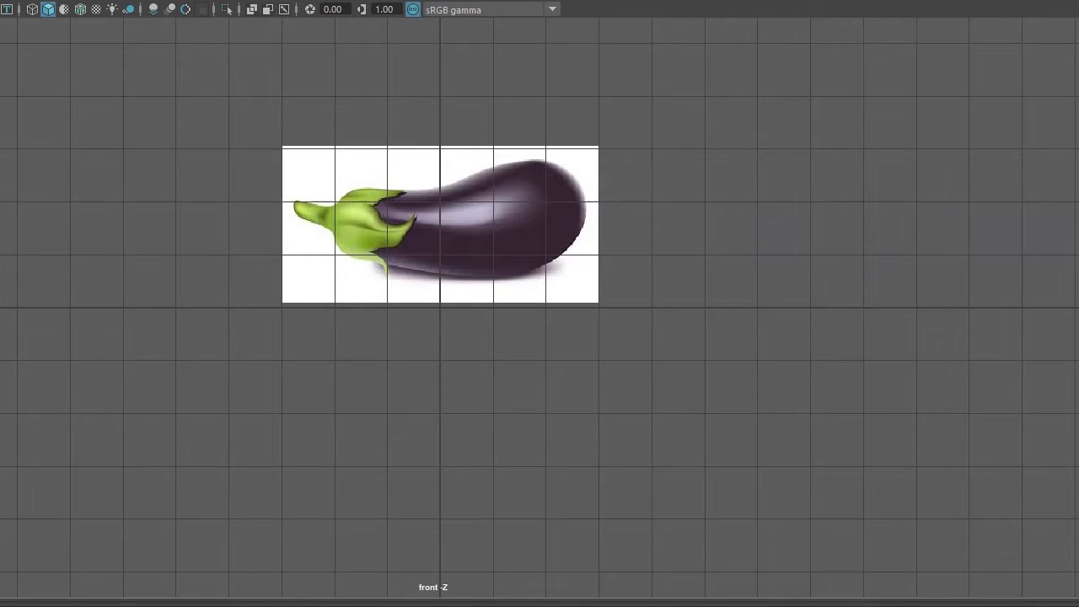
Create a polygon sphere and move it up and right onto the eggplant's rounded right end.
click(421, 371)
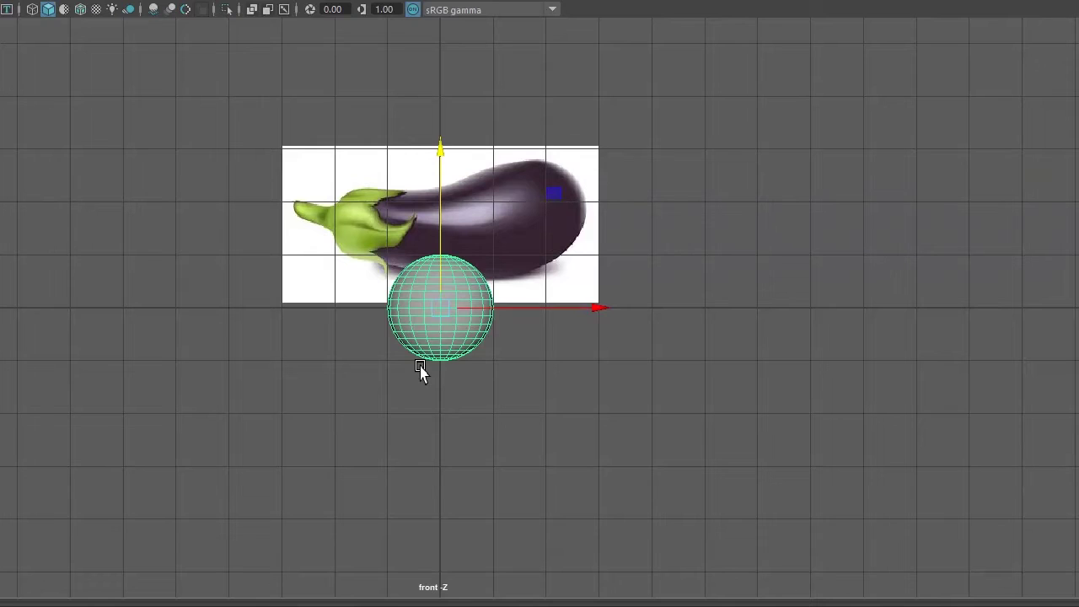
drag(440, 241, 440, 160)
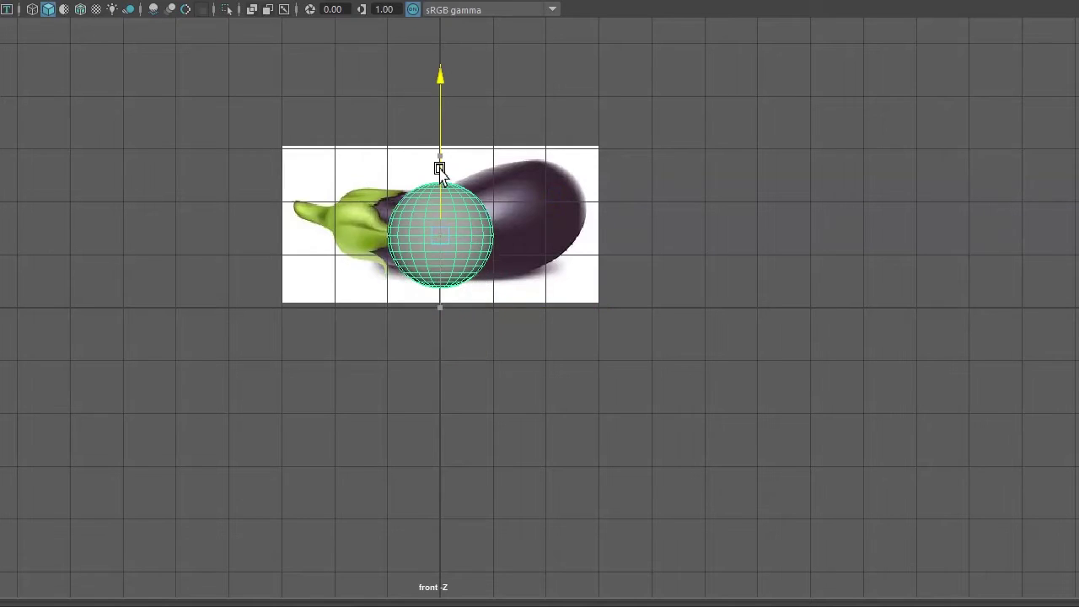
drag(564, 238, 658, 224)
scroll(694, 383, up, 3)
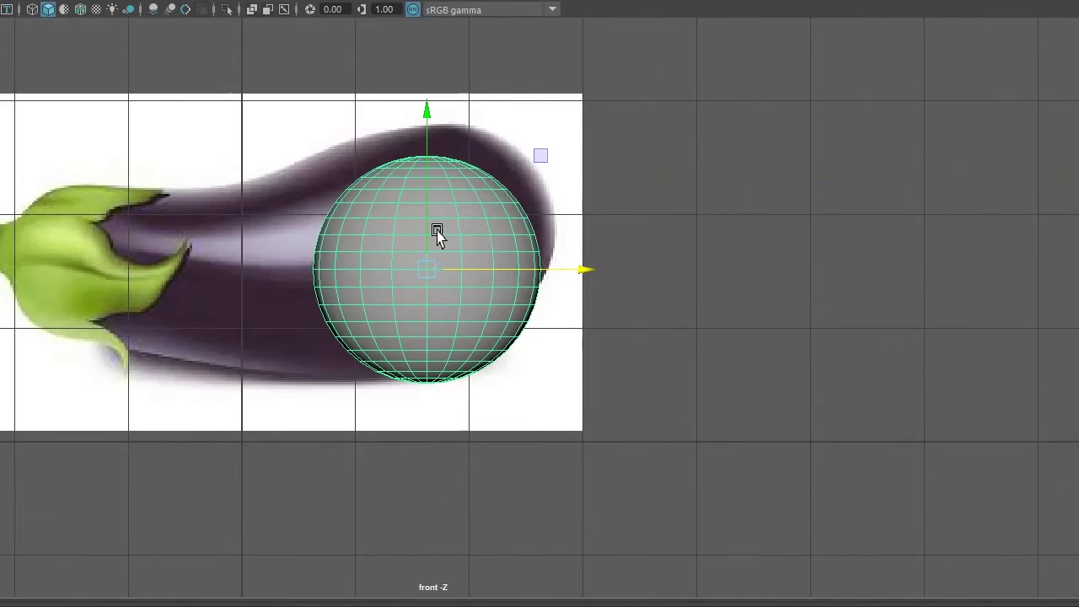
drag(436, 233, 428, 187)
drag(595, 242, 610, 240)
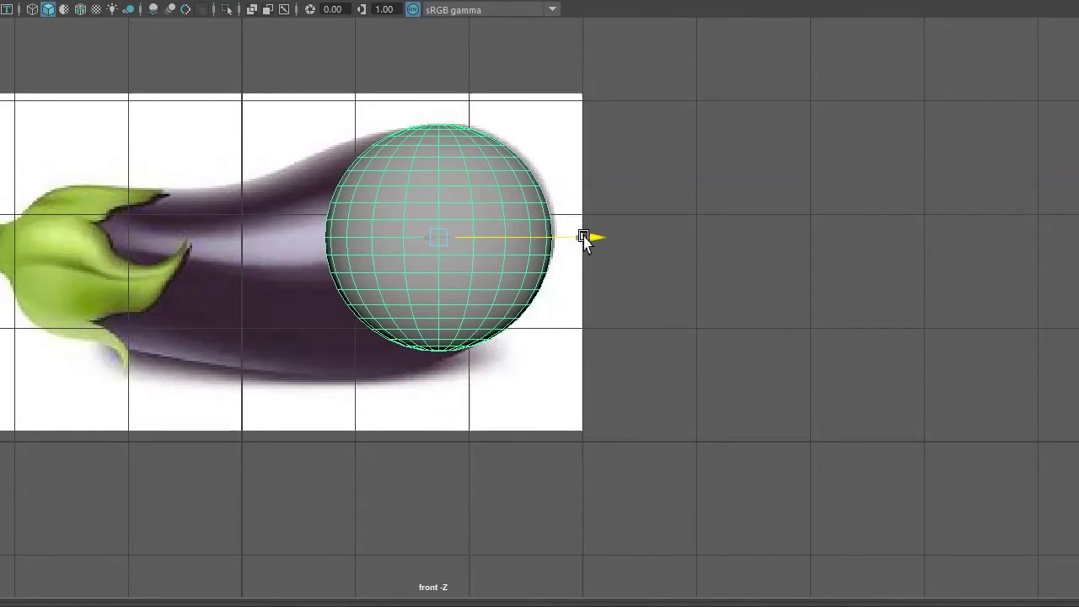
drag(447, 198, 444, 195)
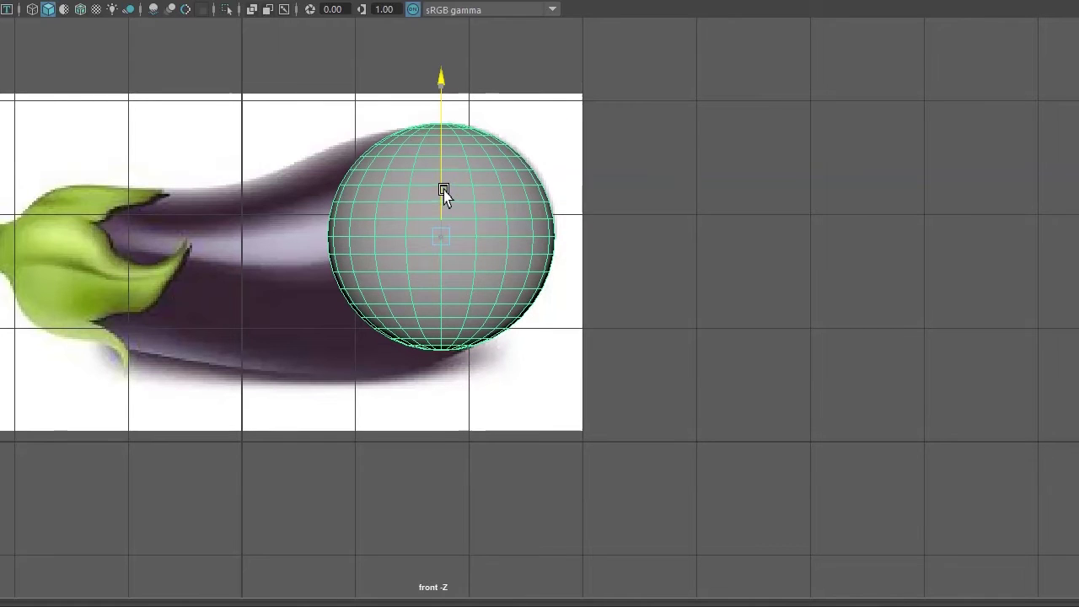
drag(573, 236, 577, 236)
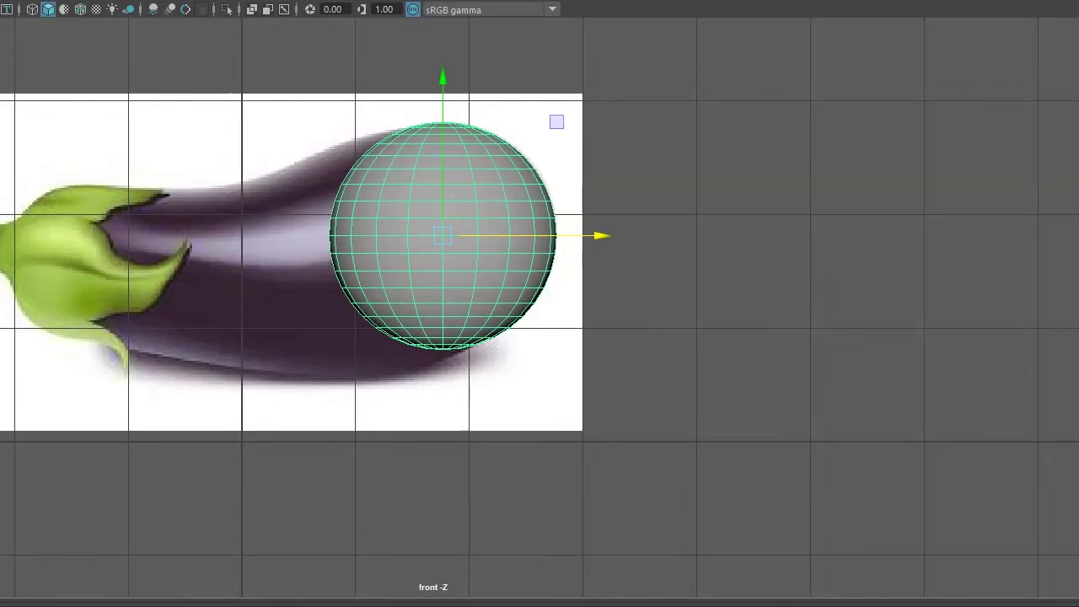
Show the sphere as a low-res cage, rotate it exactly 90°, and tilt it to the eggplant's slant.
key(1)
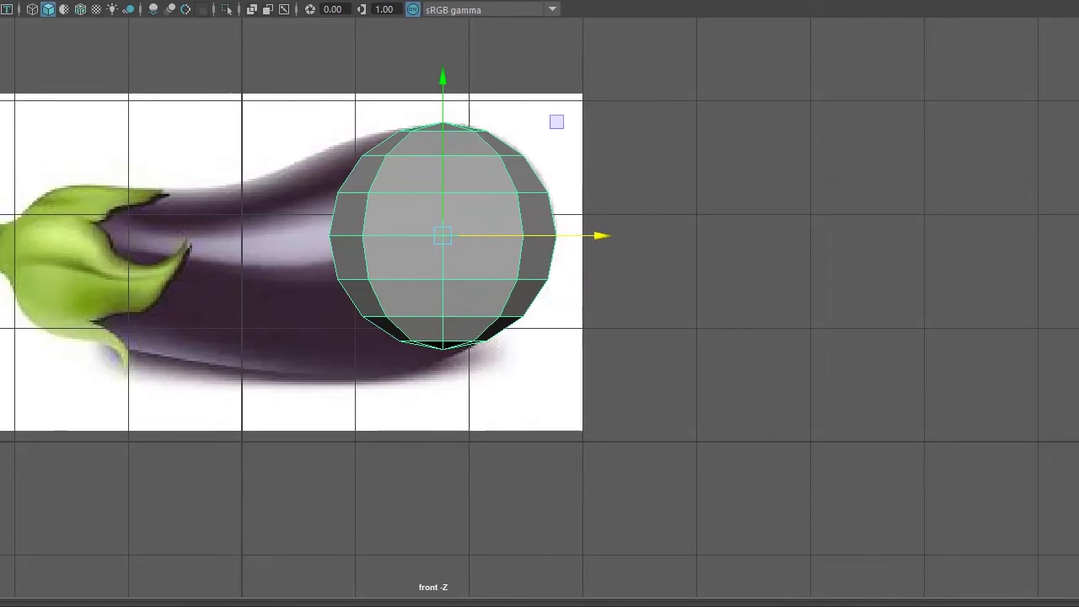
key(e)
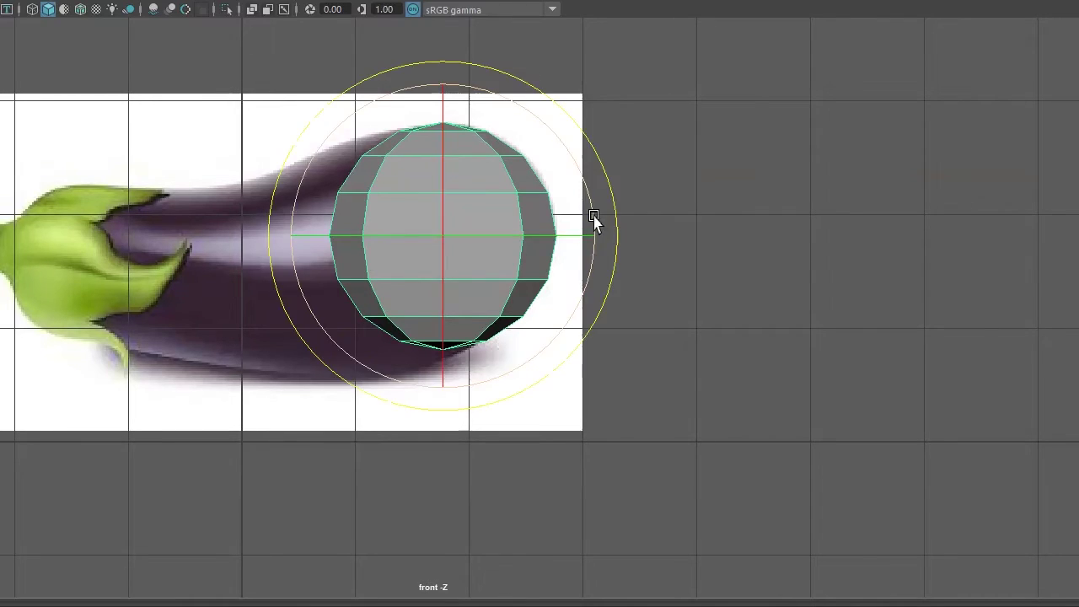
drag(617, 197, 621, 209)
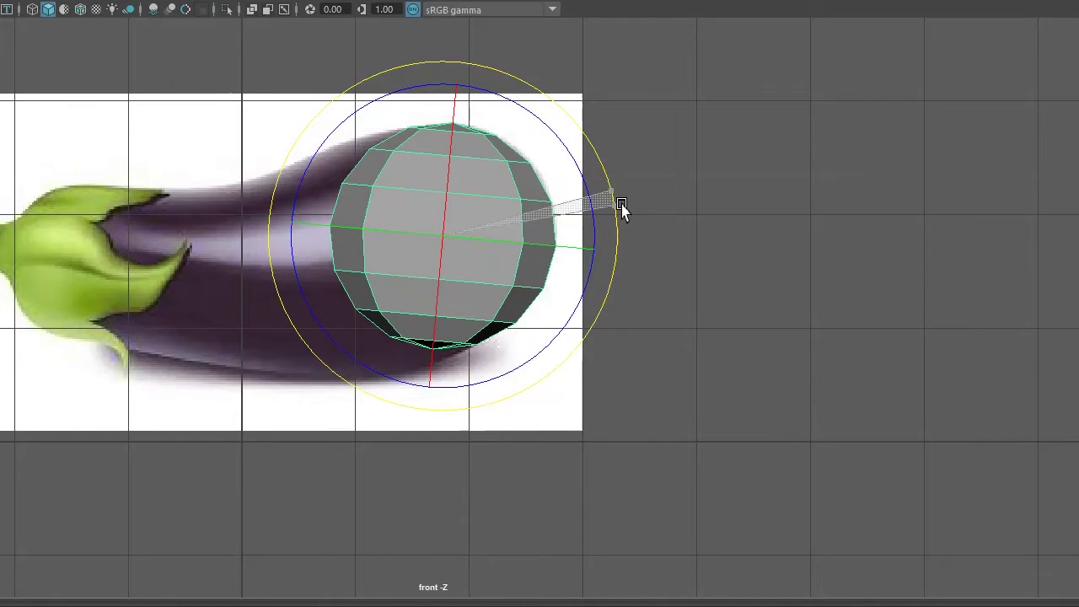
key(ctrl+z)
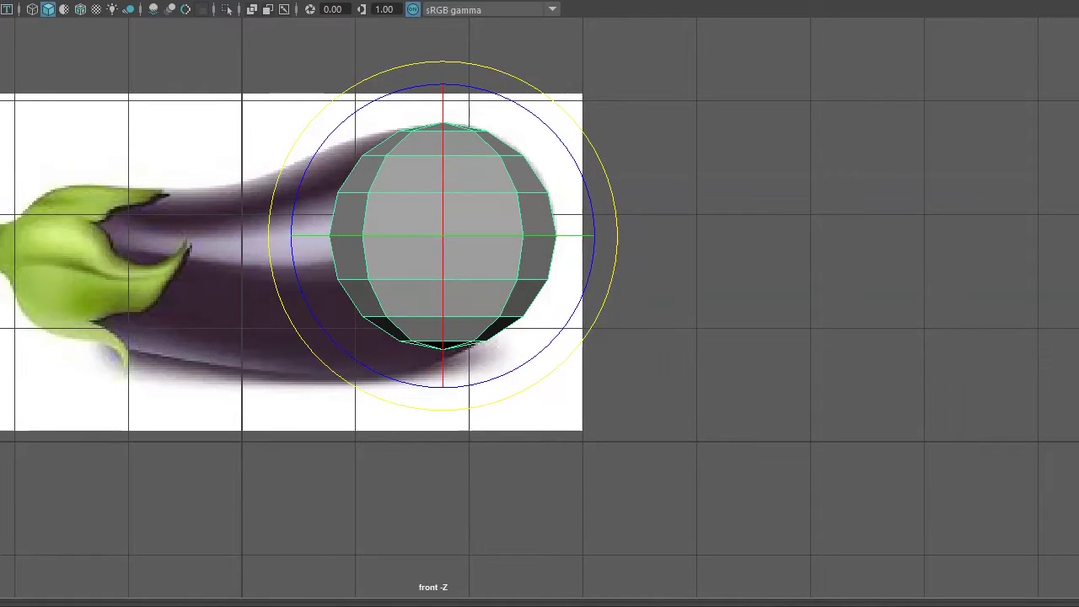
text(90)
key(Return)
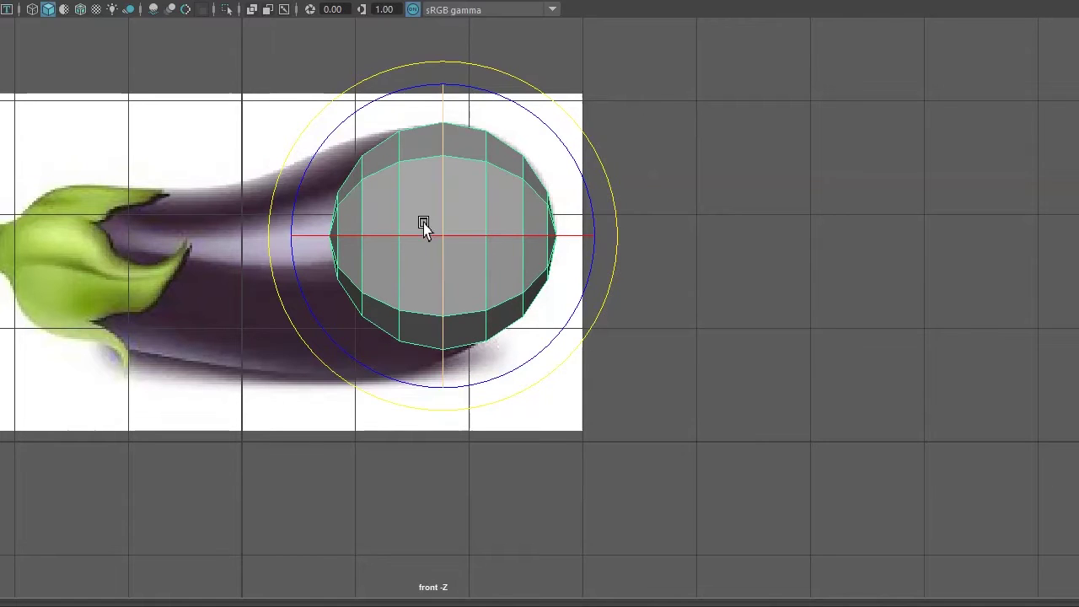
drag(273, 196, 281, 230)
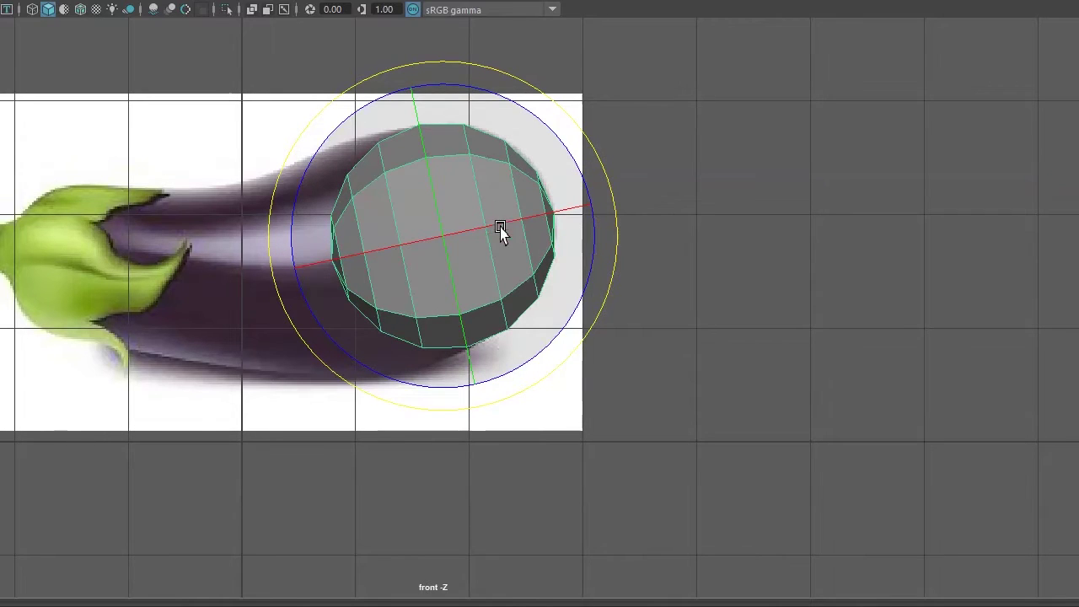
Select the faces on the sphere's left half and delete them.
right_drag(500, 257, 484, 269)
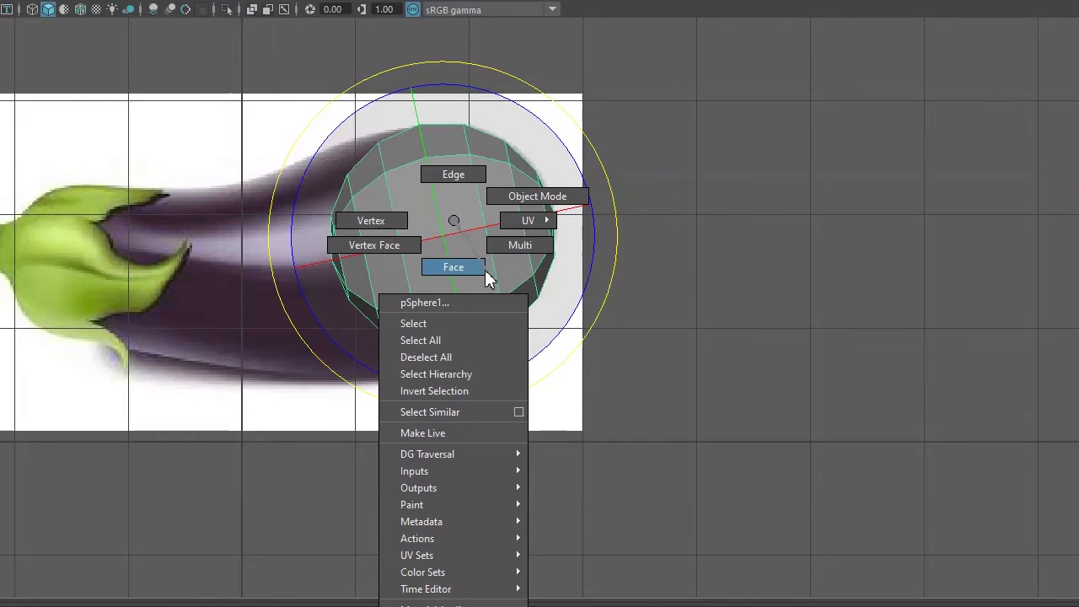
click(471, 257)
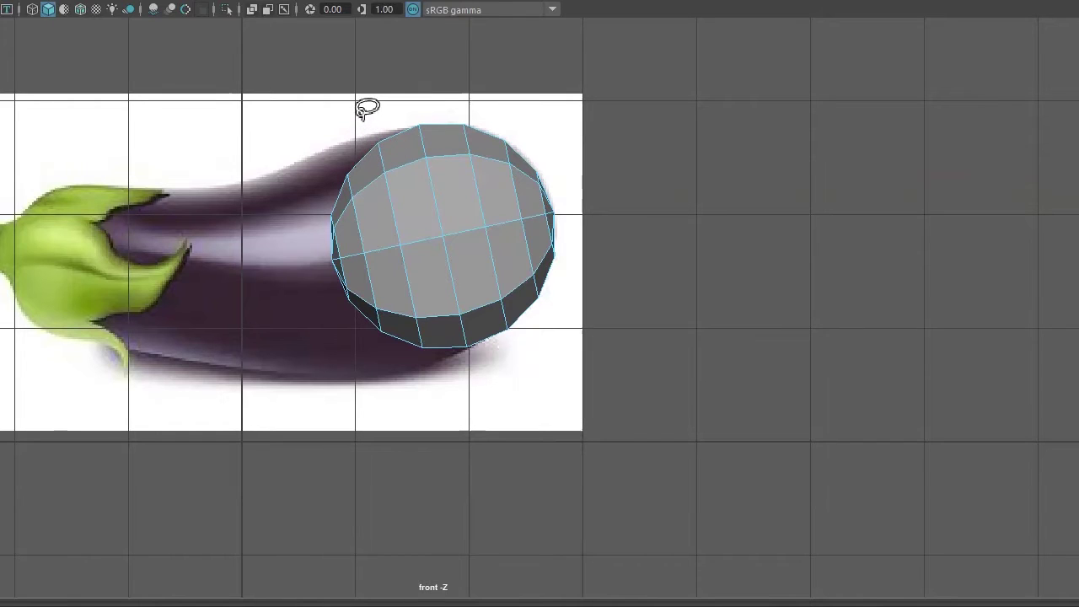
mouse_move(368, 137)
mouse_down()
mouse_move(410, 294)
mouse_move(407, 373)
mouse_move(354, 342)
mouse_move(299, 229)
mouse_move(332, 144)
mouse_move(357, 118)
mouse_up()
key(Delete)
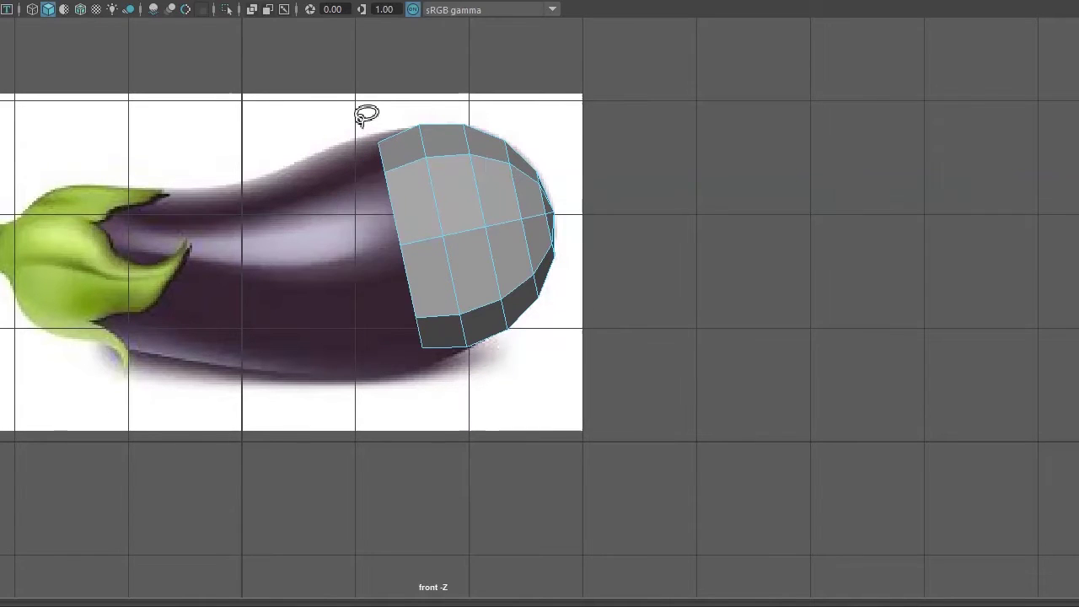
right_drag(315, 376, 329, 314)
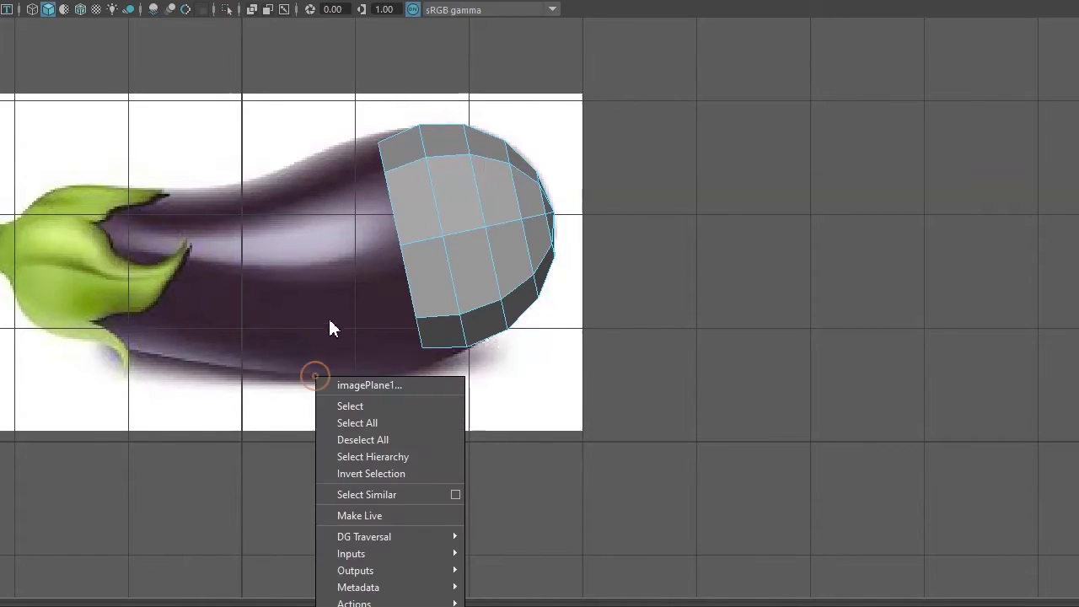
right_click(390, 226)
Select the half-shell's open left border edge and frame it in the view.
click(392, 207)
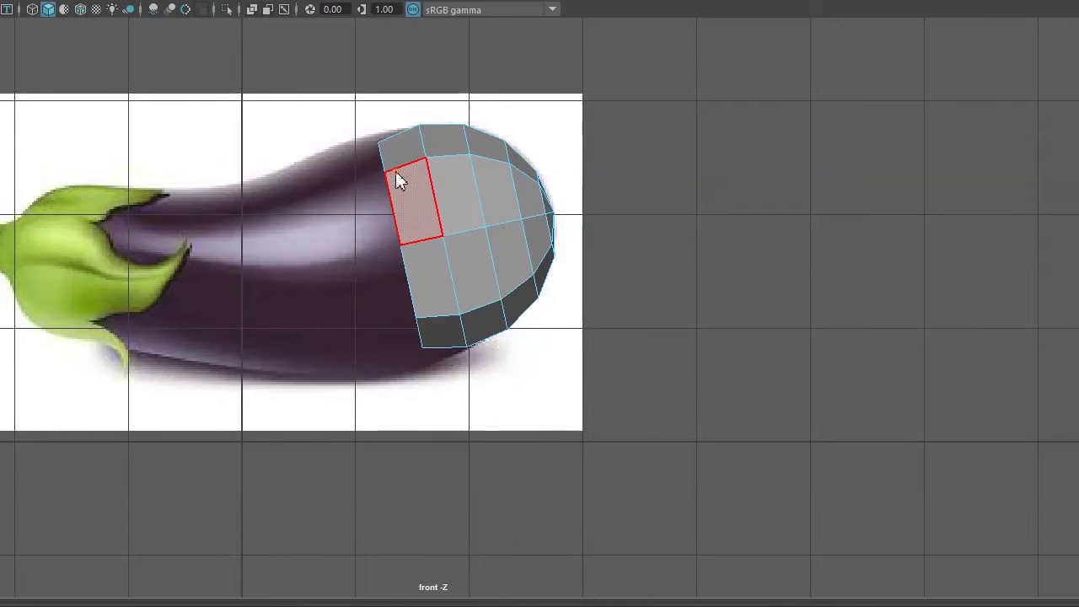
right_drag(394, 173, 390, 190)
scroll(386, 238, up, 2)
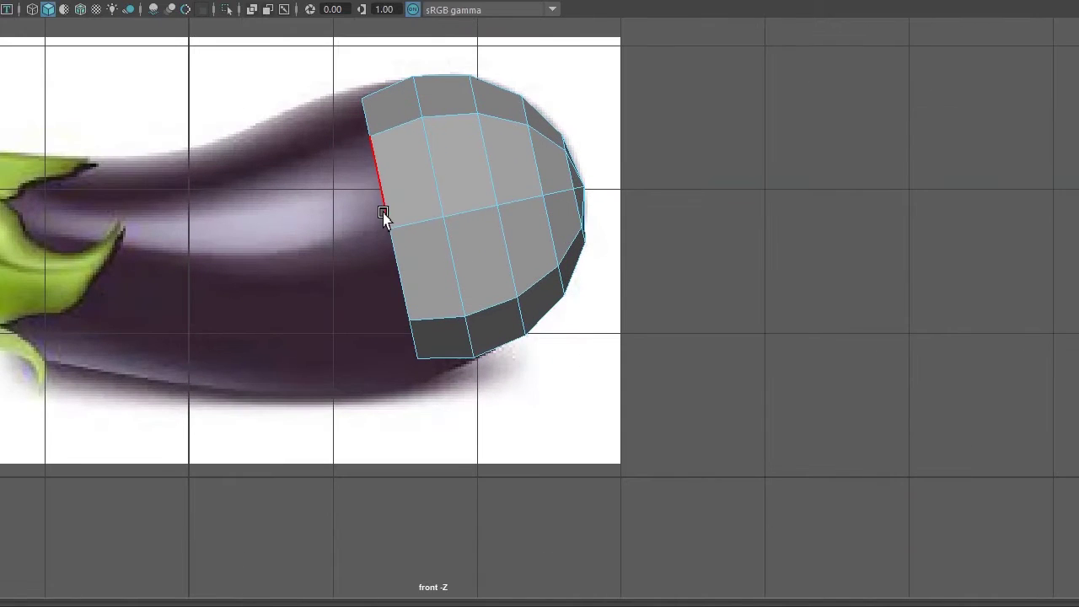
click(377, 211)
alt+middle_drag(367, 189, 337, 136)
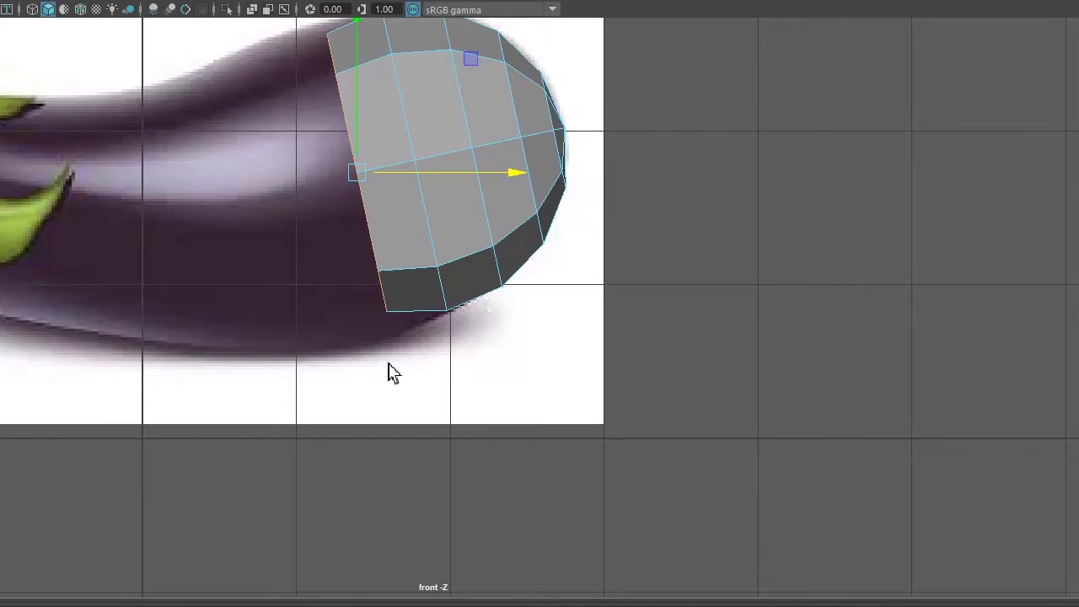
scroll(344, 303, down, 5)
key(f)
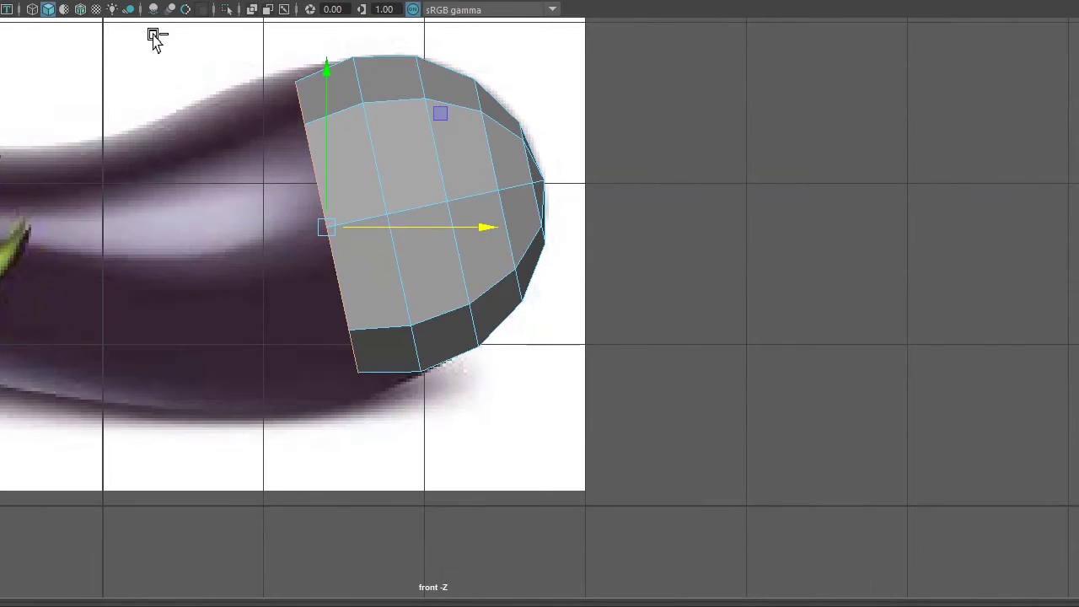
ctrl+alt+drag(154, 38, 683, 476)
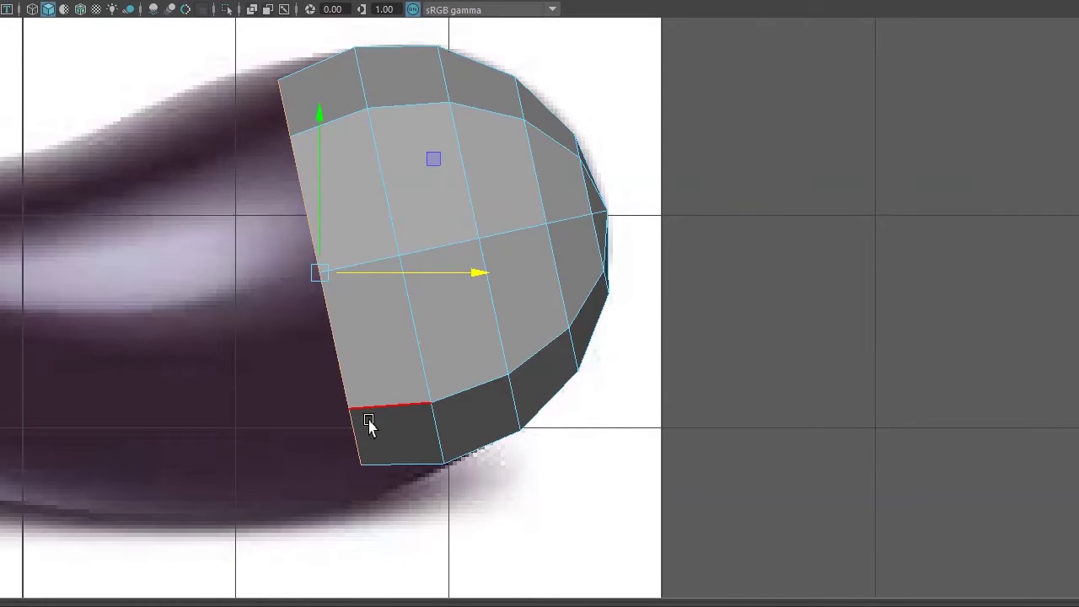
Snap the pivot onto the shell's left border edge and start extruding the border loop.
key(d)
drag(333, 283, 343, 280)
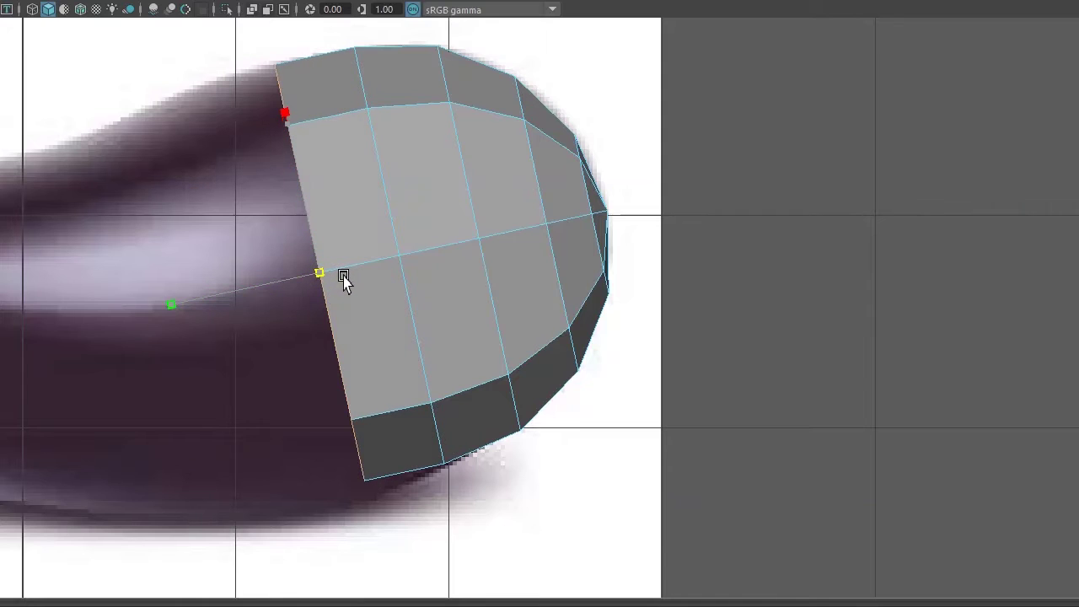
drag(316, 165, 318, 171)
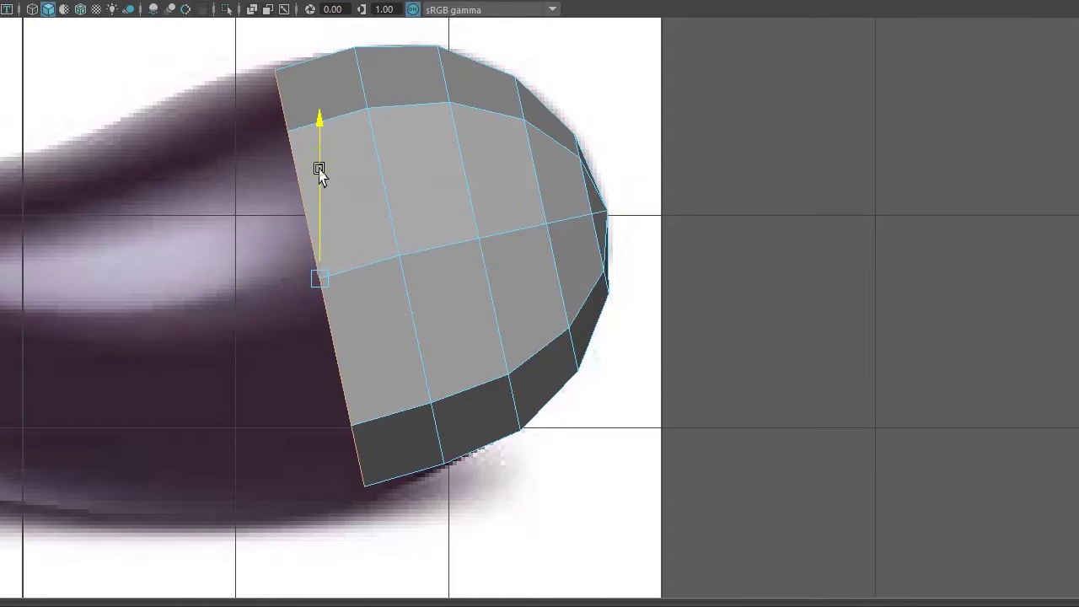
key(d)
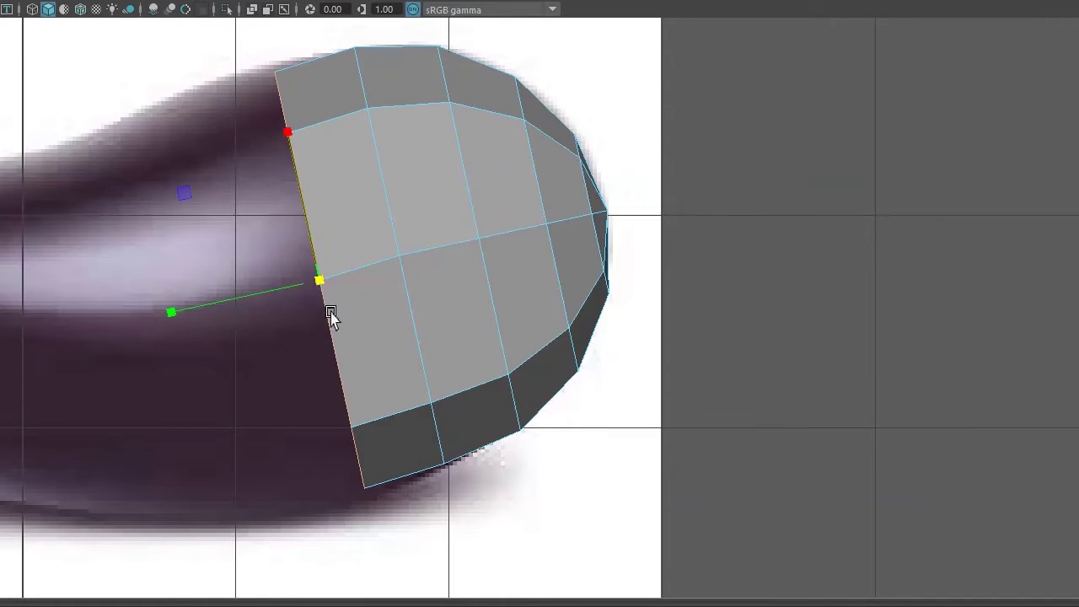
drag(321, 287, 333, 287)
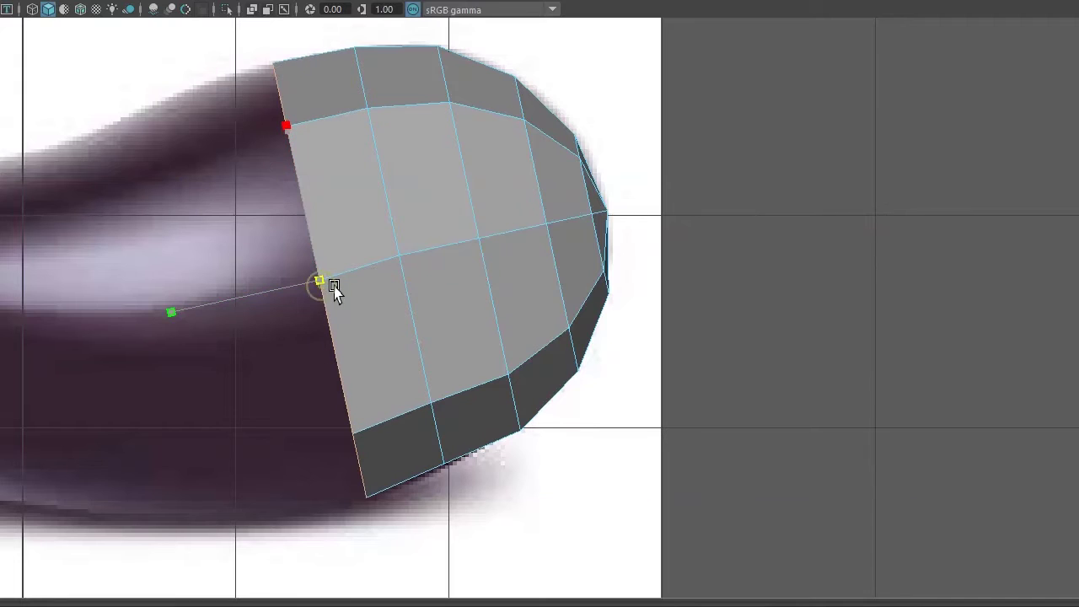
click(411, 308)
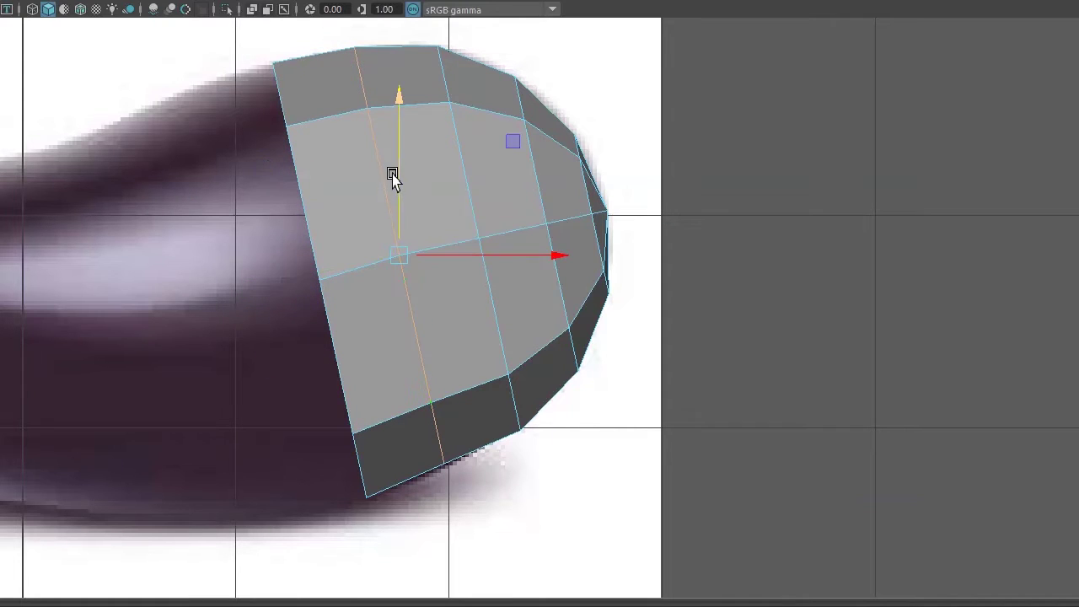
drag(390, 176, 394, 180)
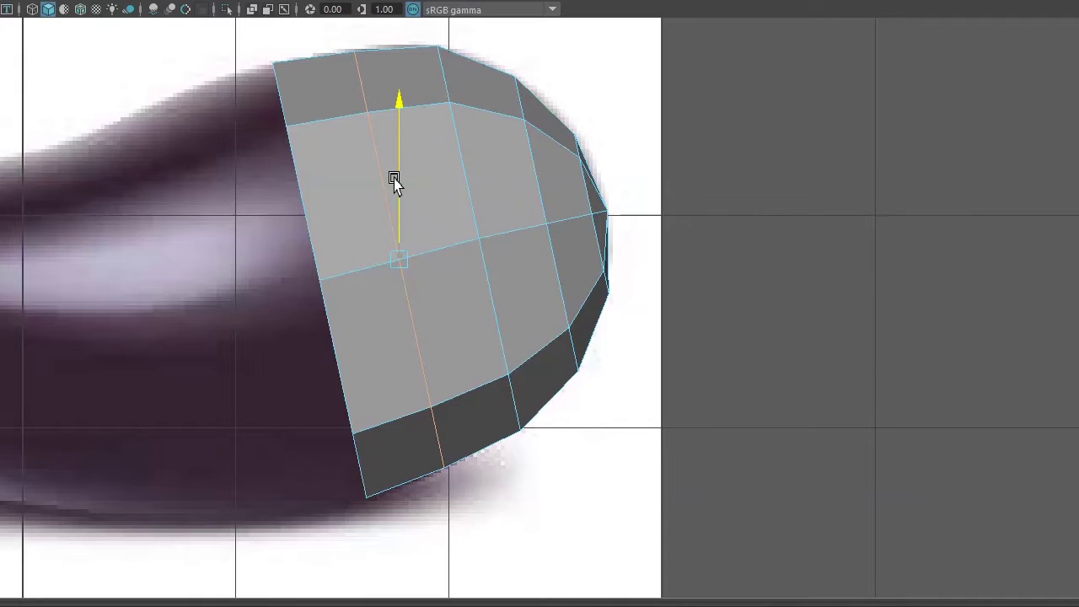
key(d)
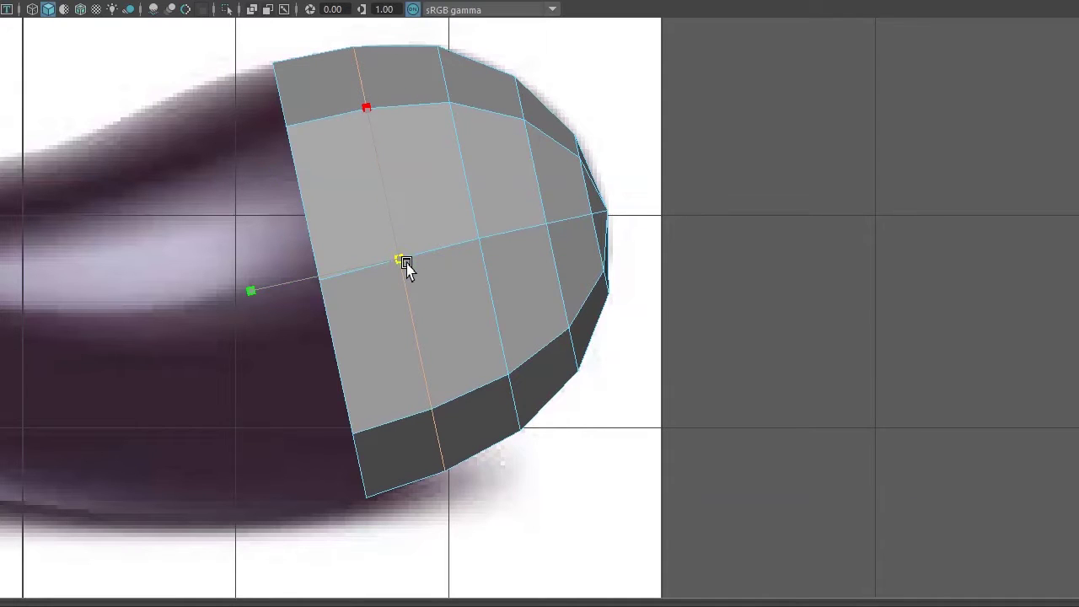
click(311, 245)
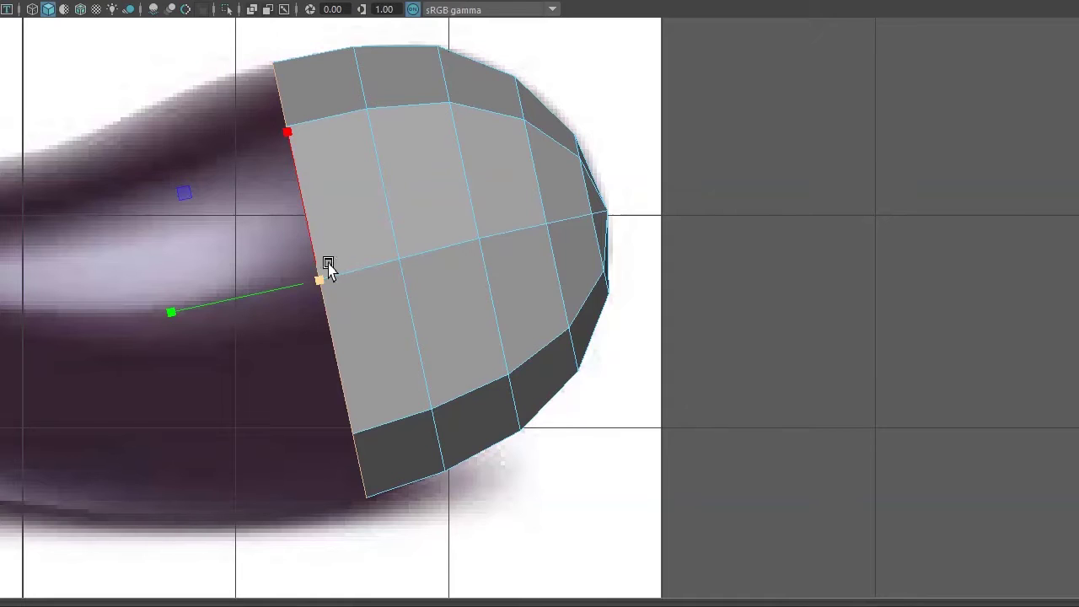
click(329, 283)
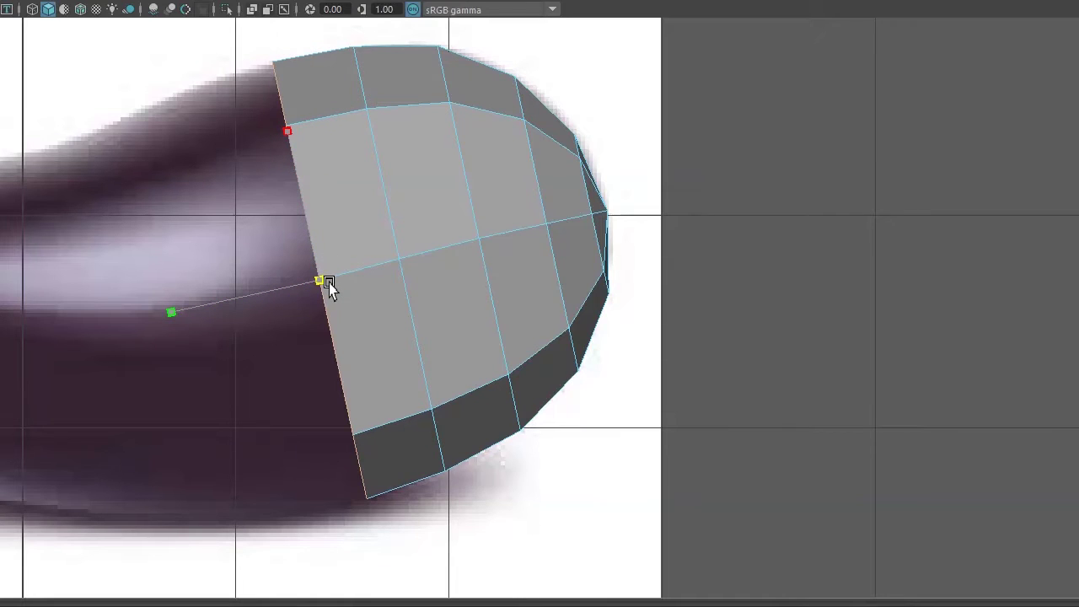
key(ctrl+e)
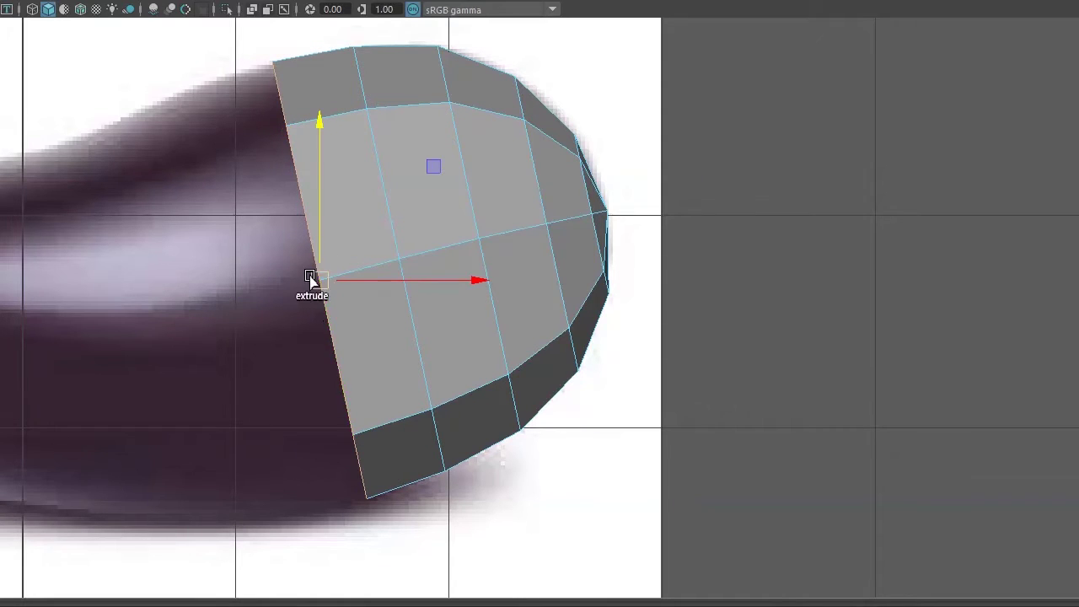
Pull the extruded border left, raise its open end slightly, and extrude another row toward the stem.
drag(315, 290, 225, 310)
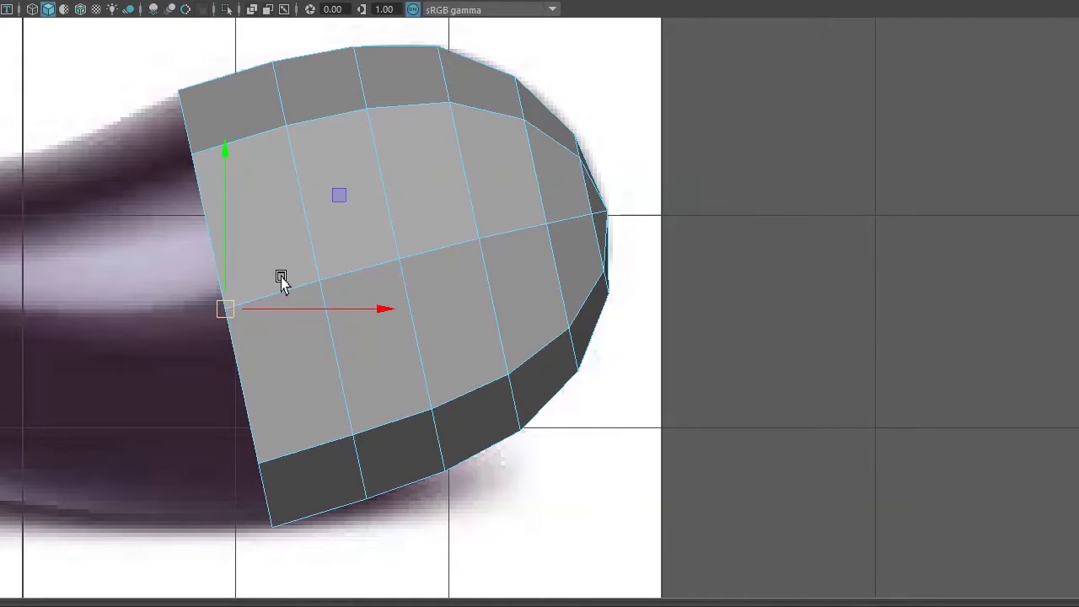
drag(393, 264, 403, 289)
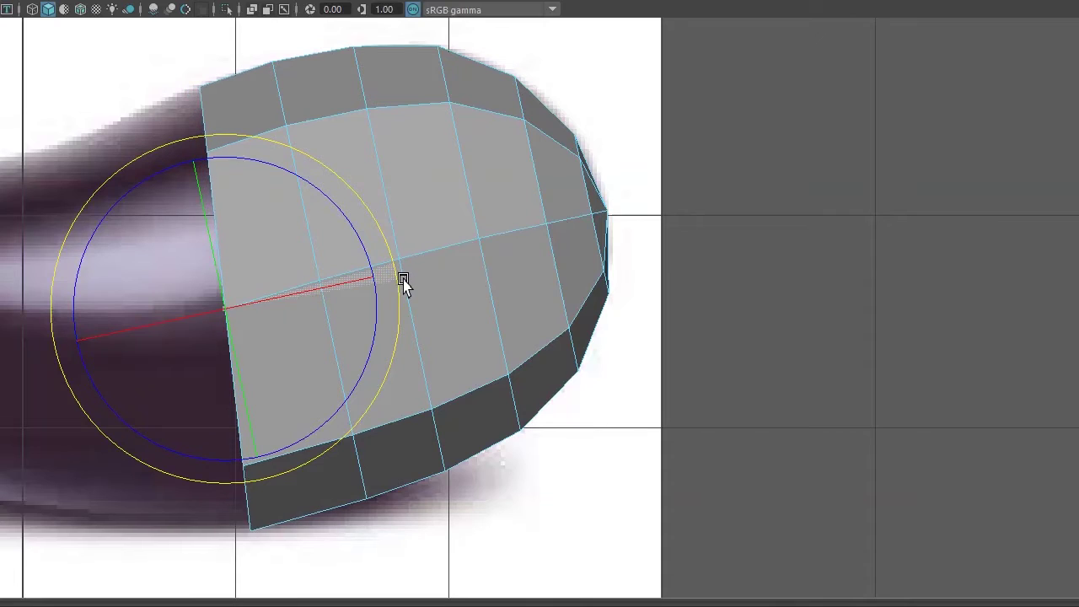
key(w)
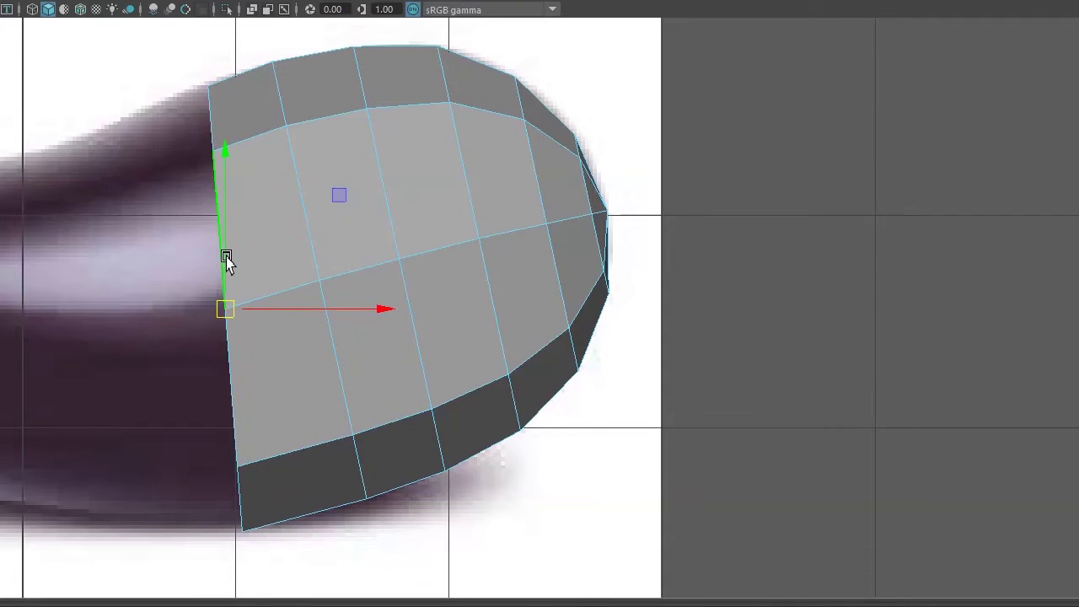
drag(224, 258, 239, 294)
key(d)
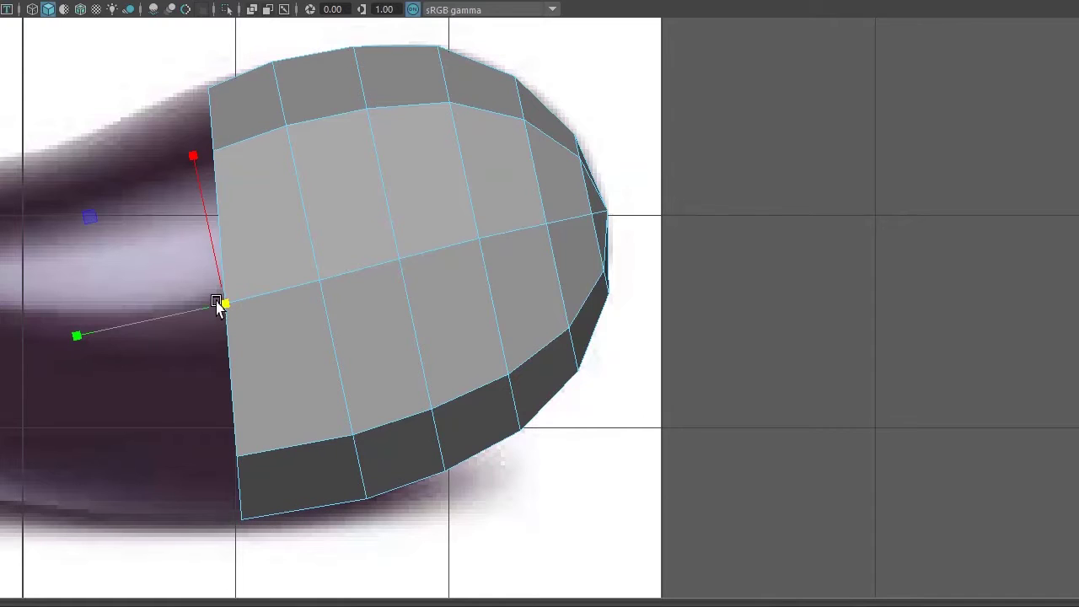
drag(222, 270, 221, 263)
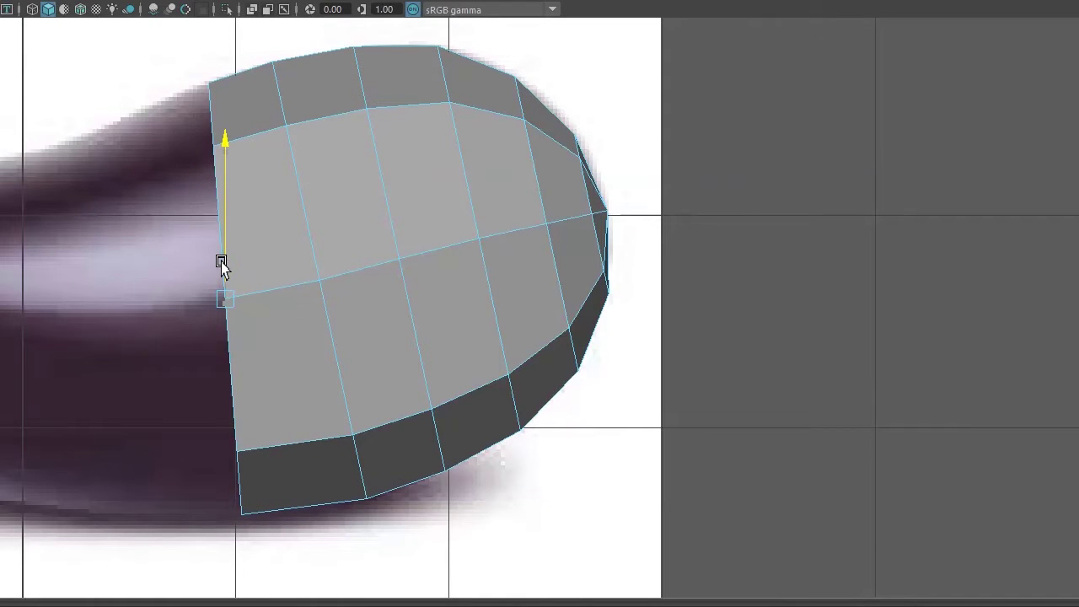
scroll(244, 279, down, 5)
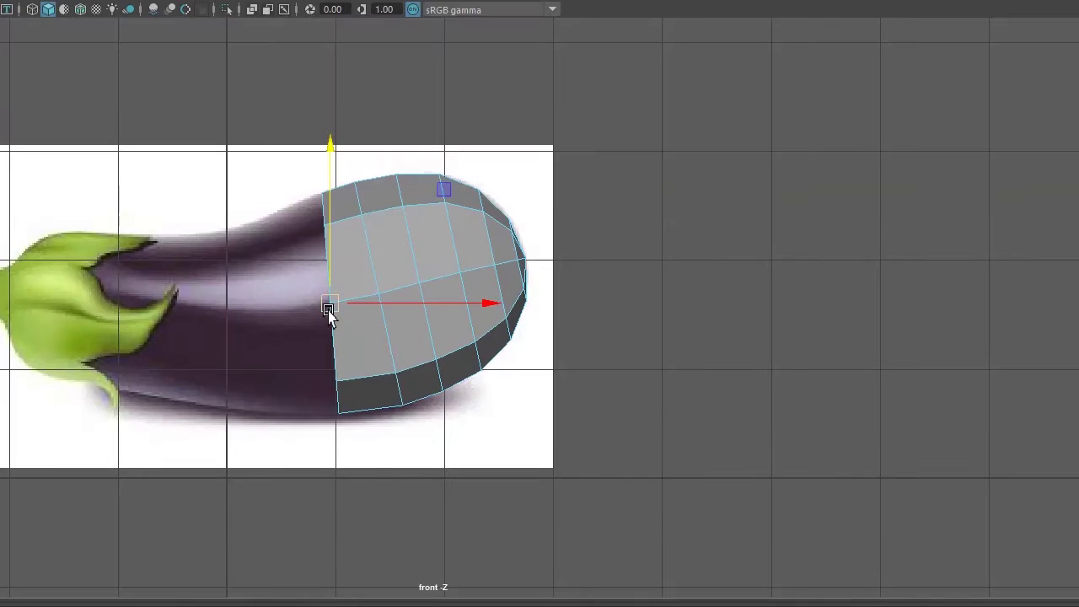
ctrl+alt+drag(87, 98, 452, 498)
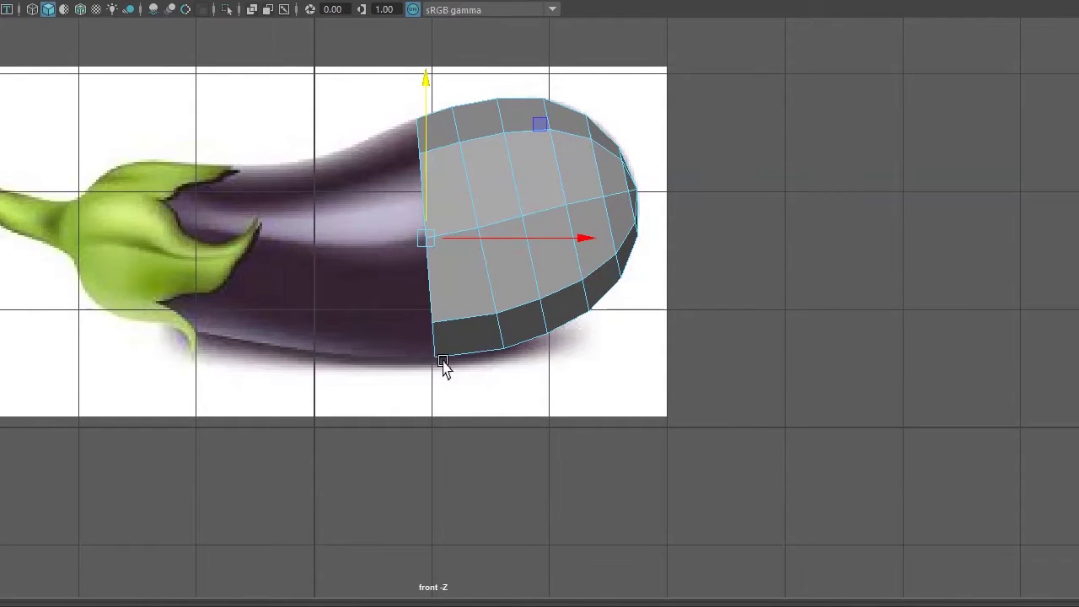
drag(430, 239, 377, 243)
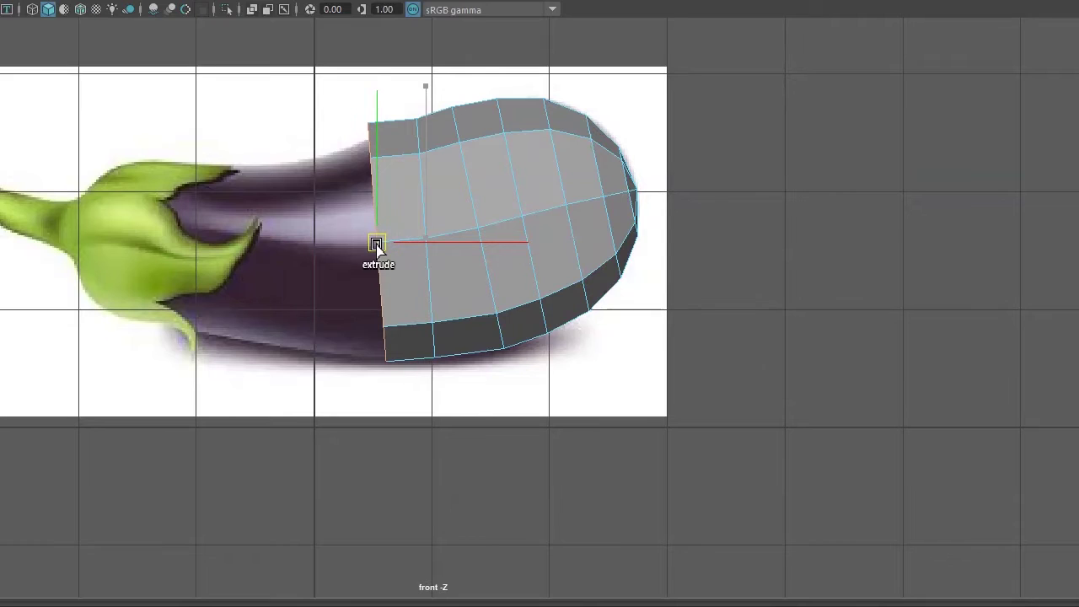
Rotate and lower the open end edge, then extrude another ring of faces toward the stem.
key(e)
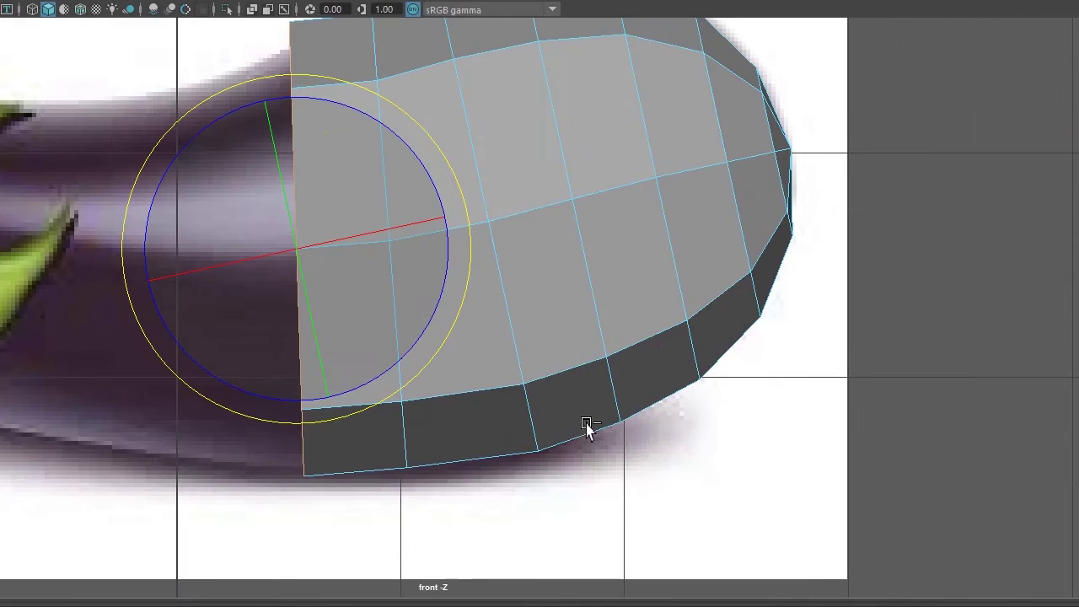
scroll(582, 425, up, 5)
scroll(575, 419, down, 5)
scroll(572, 490, up, 3)
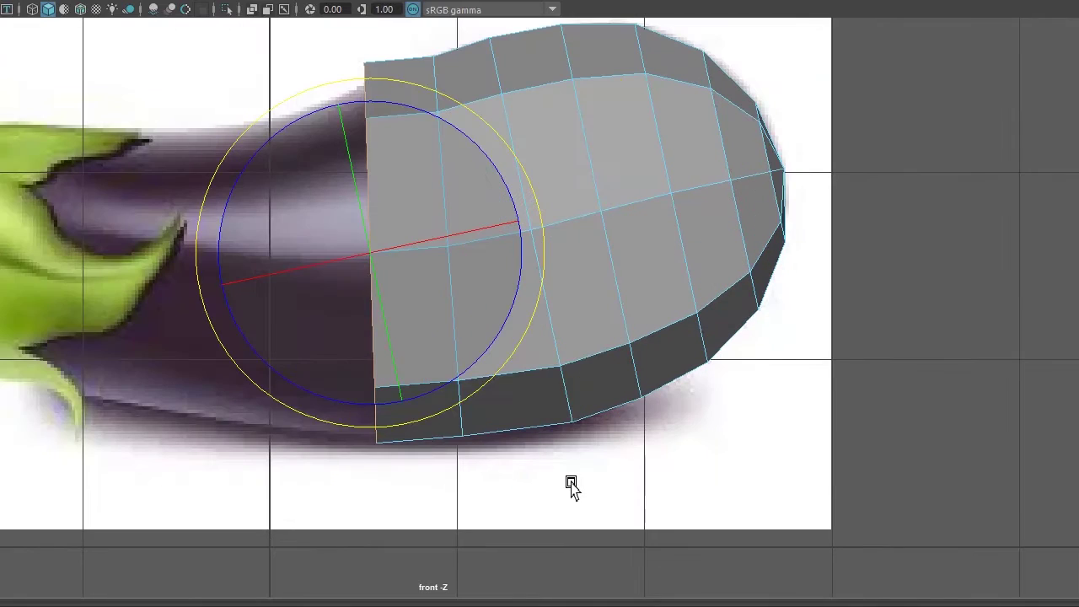
key(d)
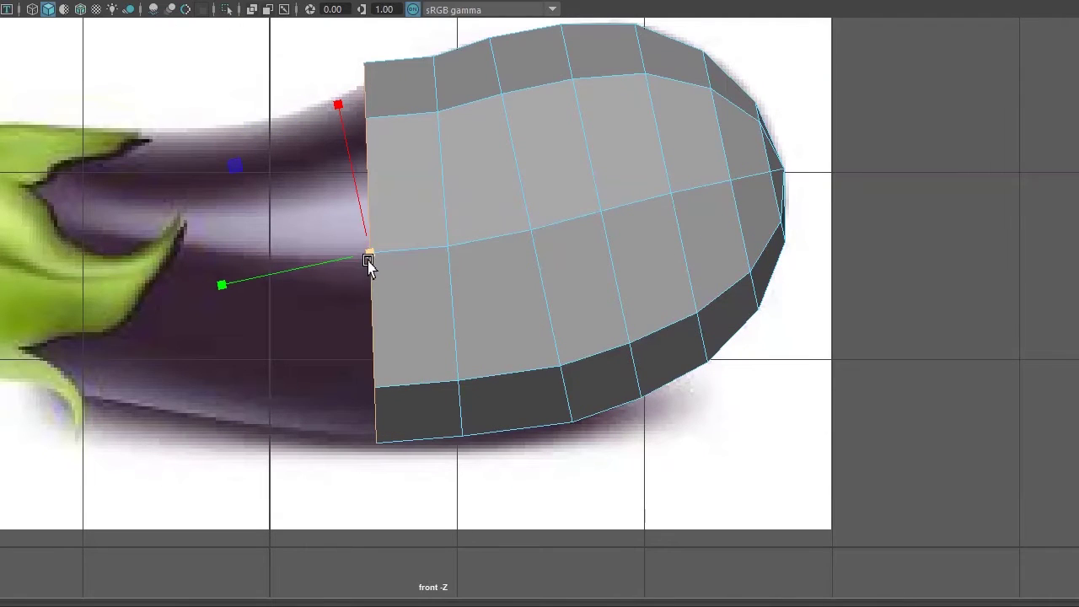
click(363, 266)
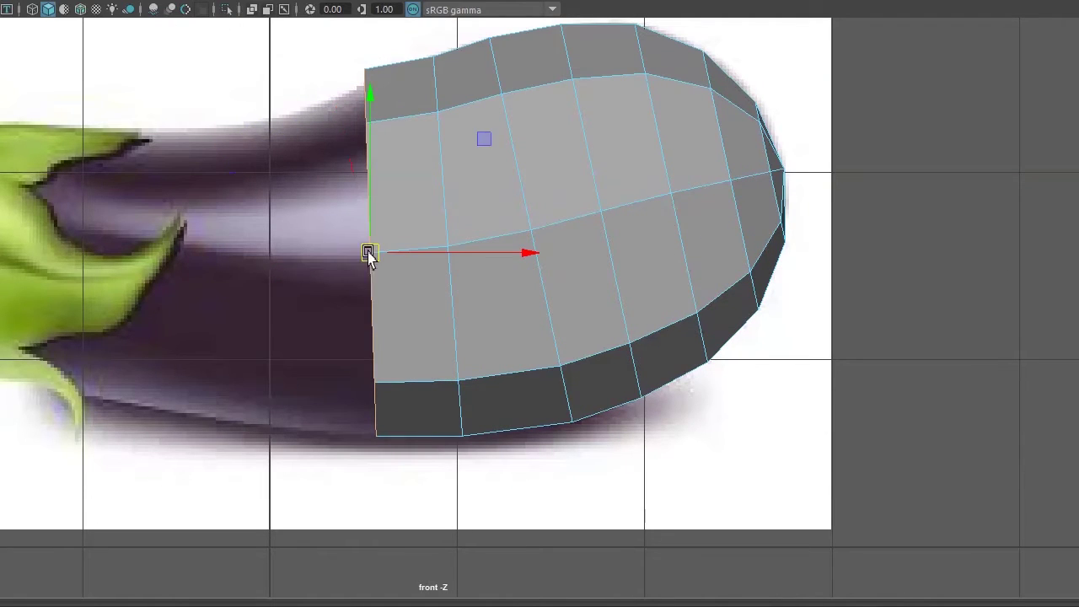
drag(373, 226, 373, 236)
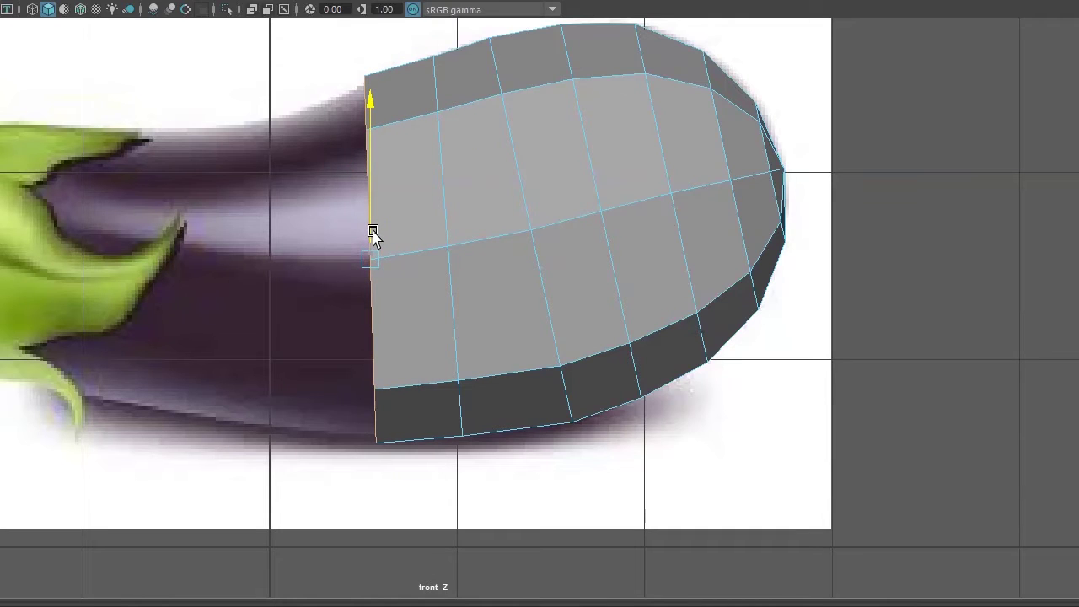
key(d)
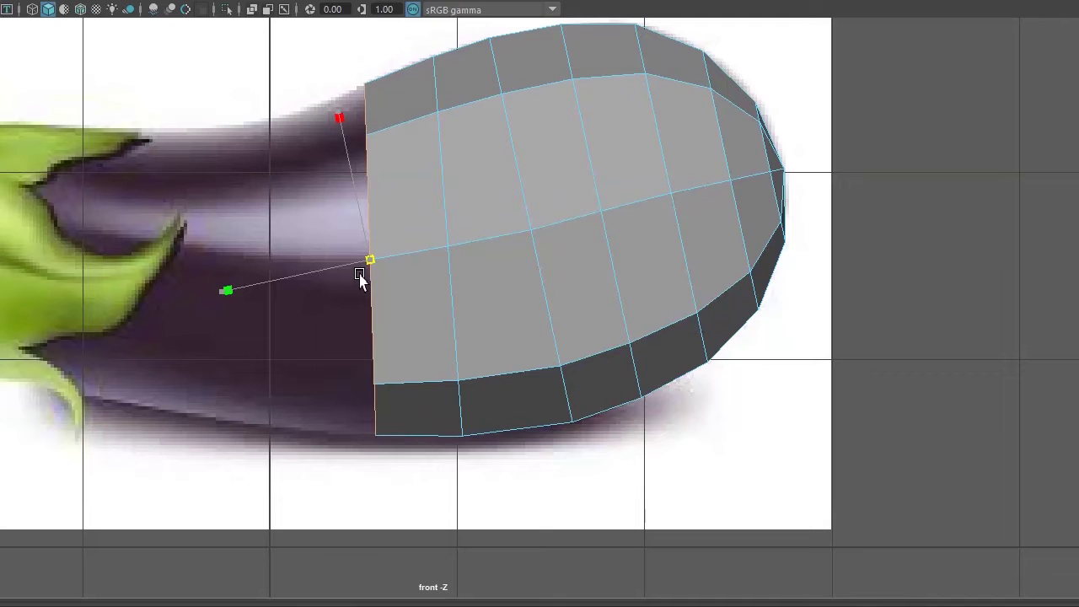
shift+drag(366, 264, 295, 268)
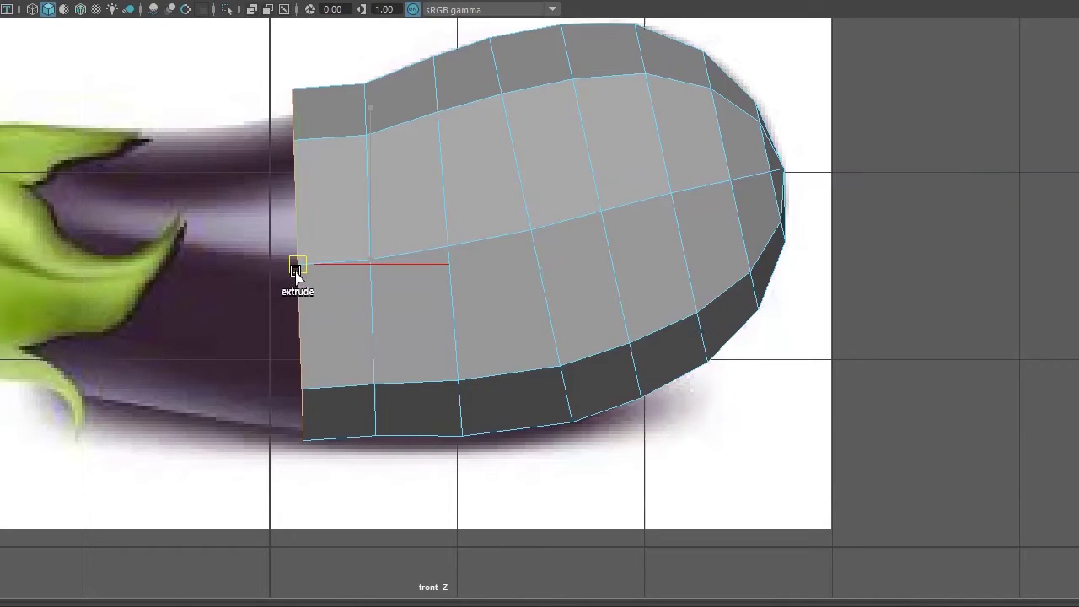
Tilt the new end edge to follow the outline and lower it, realigning its pivot along the edge.
key(e)
drag(458, 210, 463, 217)
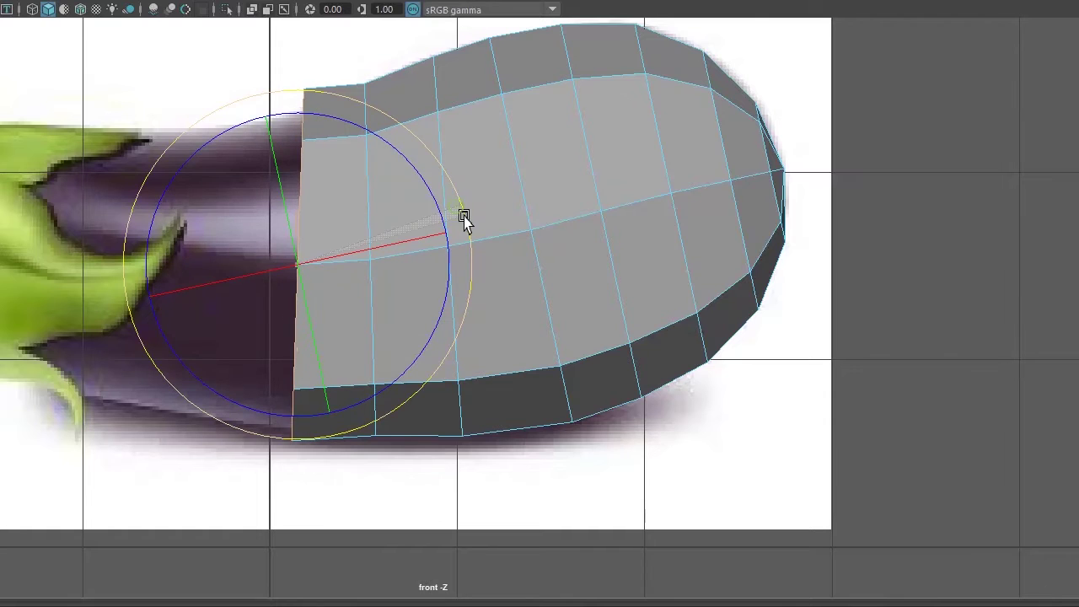
key(d)
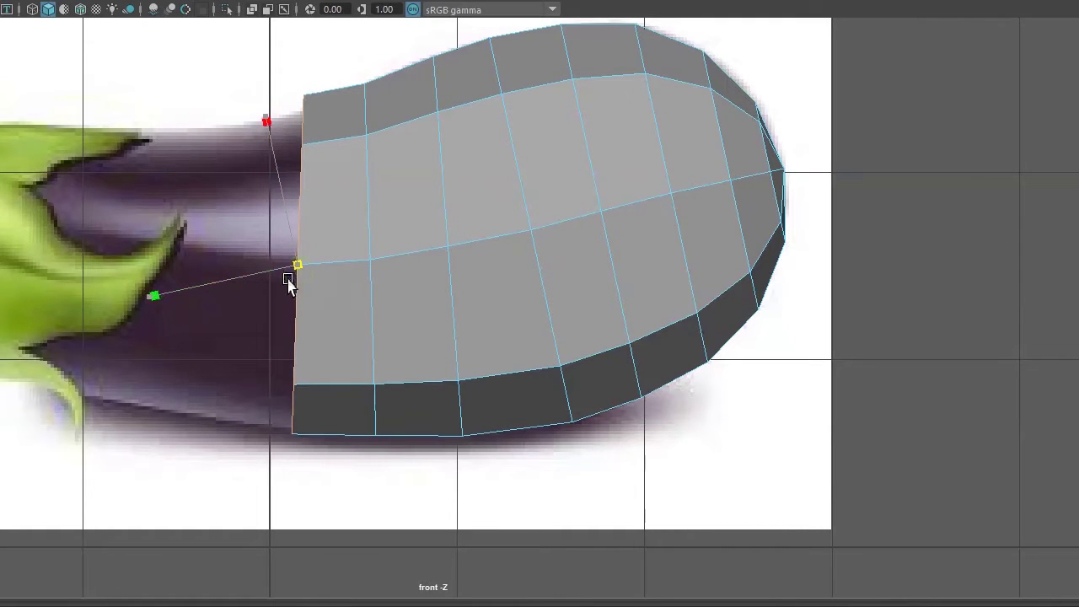
click(290, 210)
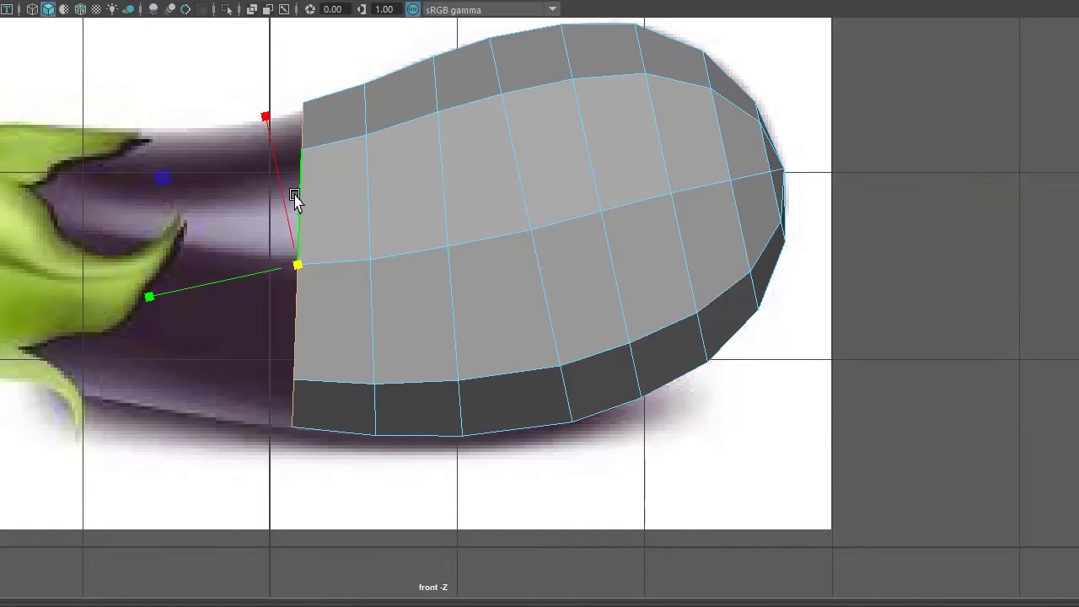
key(d)
middle_drag(294, 186, 294, 193)
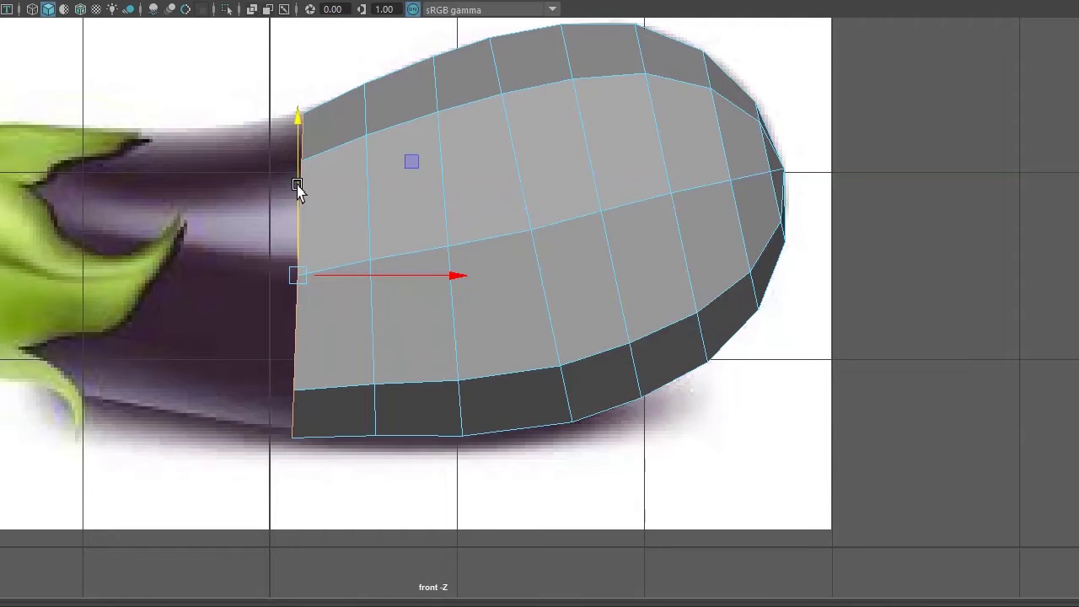
key(d)
click(310, 290)
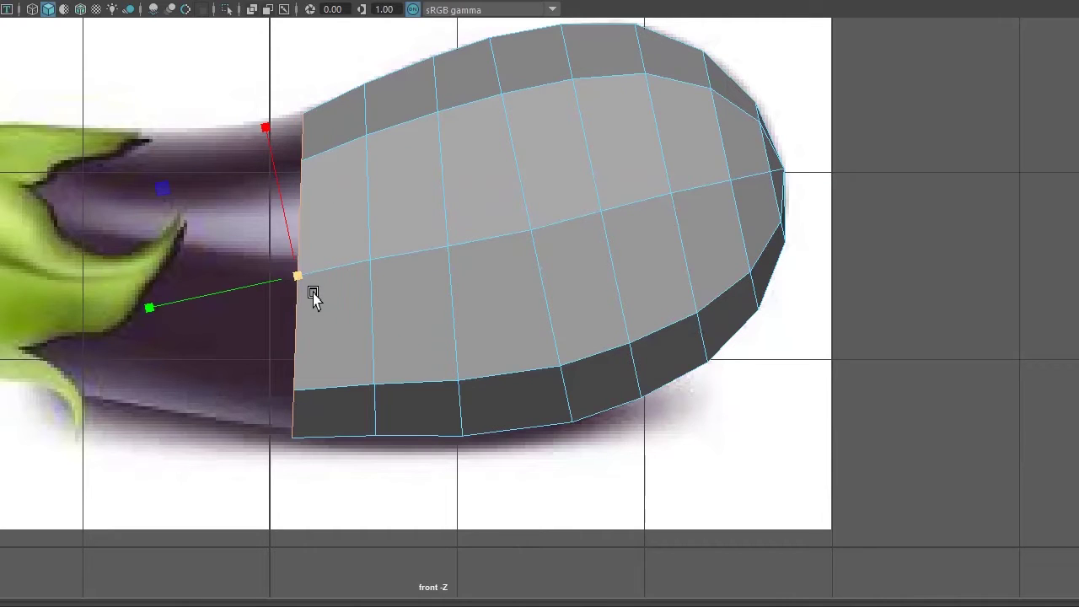
drag(296, 233, 297, 284)
key(d)
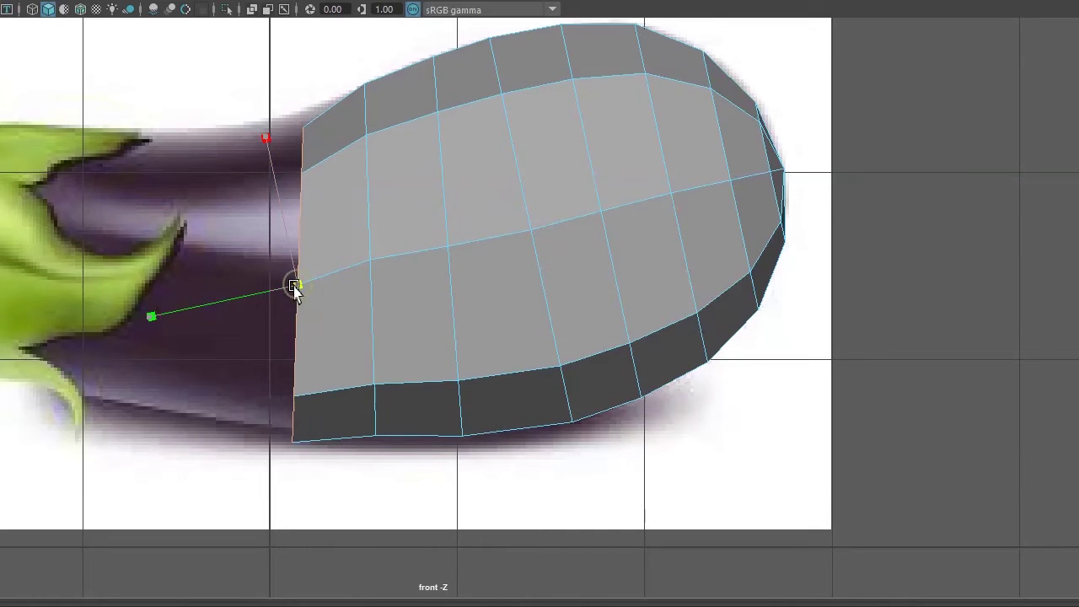
drag(297, 286, 304, 284)
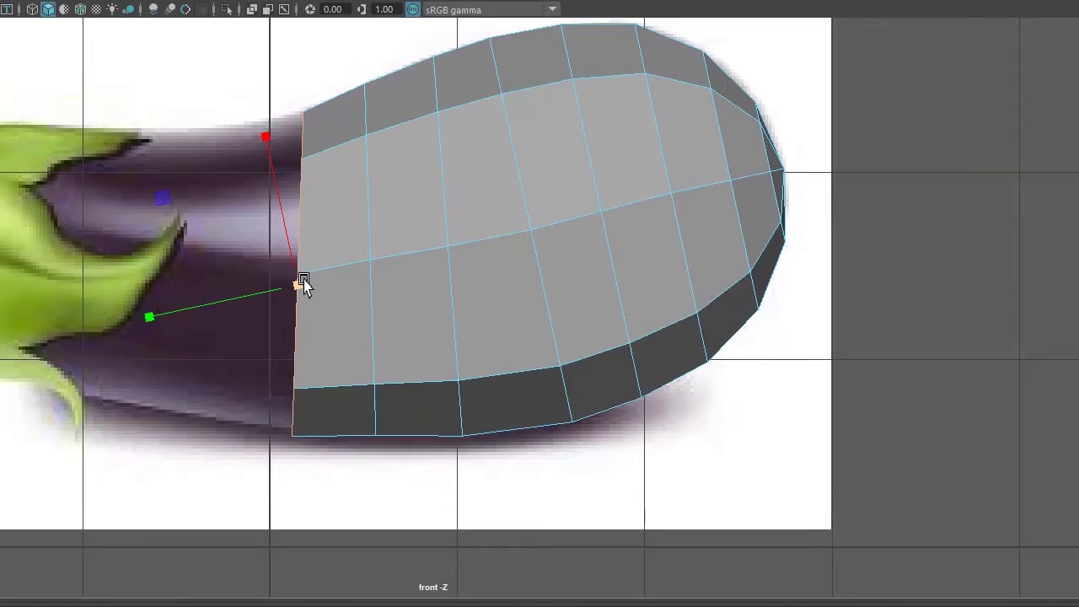
key(w)
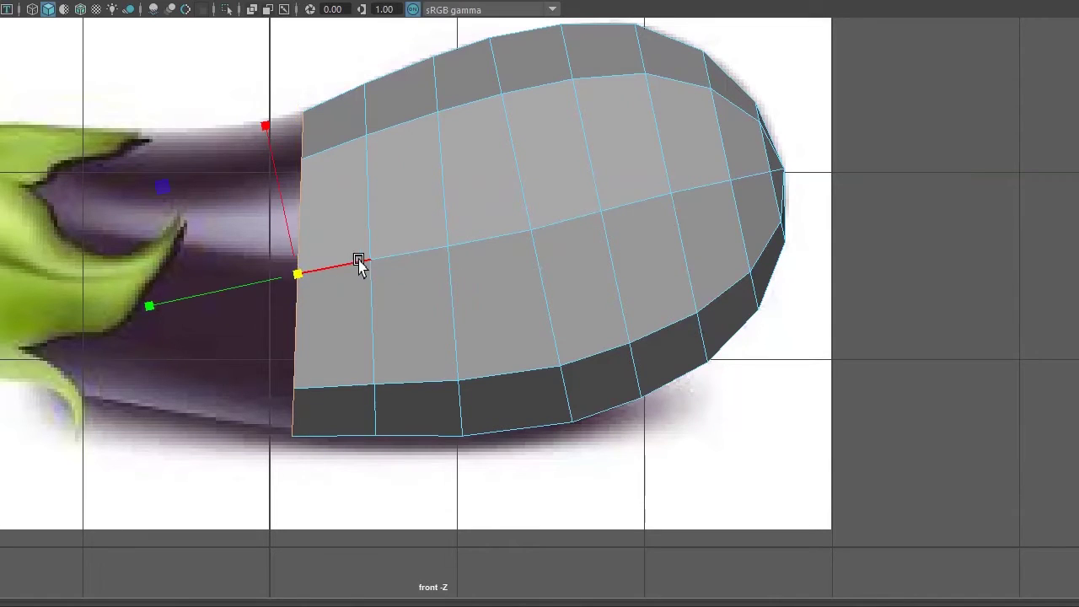
Rotate, reposition and narrow the end edge so the body tapers upright toward the stem.
key(e)
drag(421, 248, 464, 244)
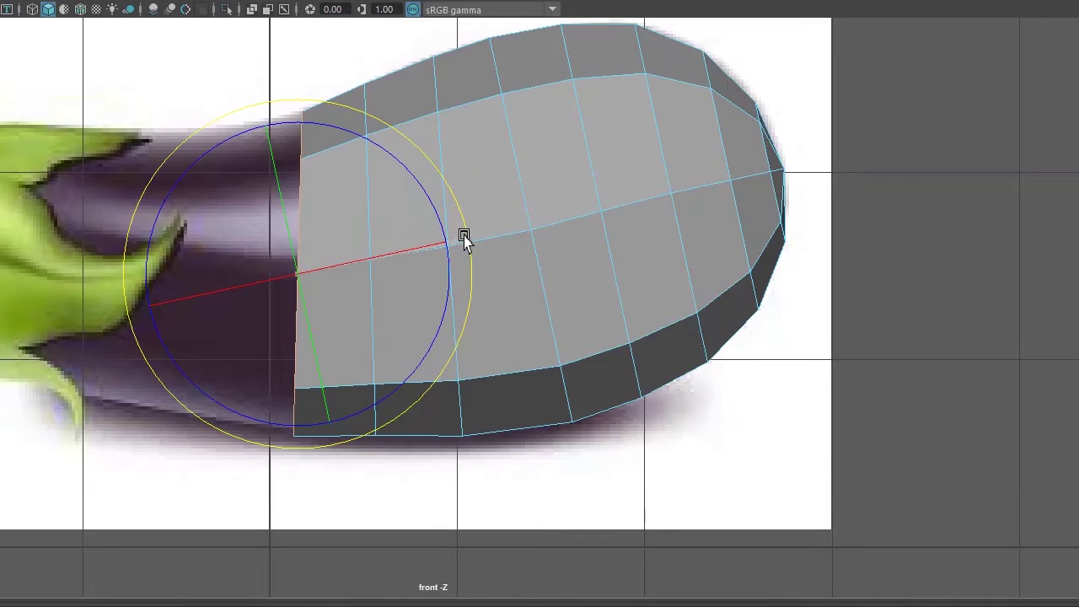
key(d)
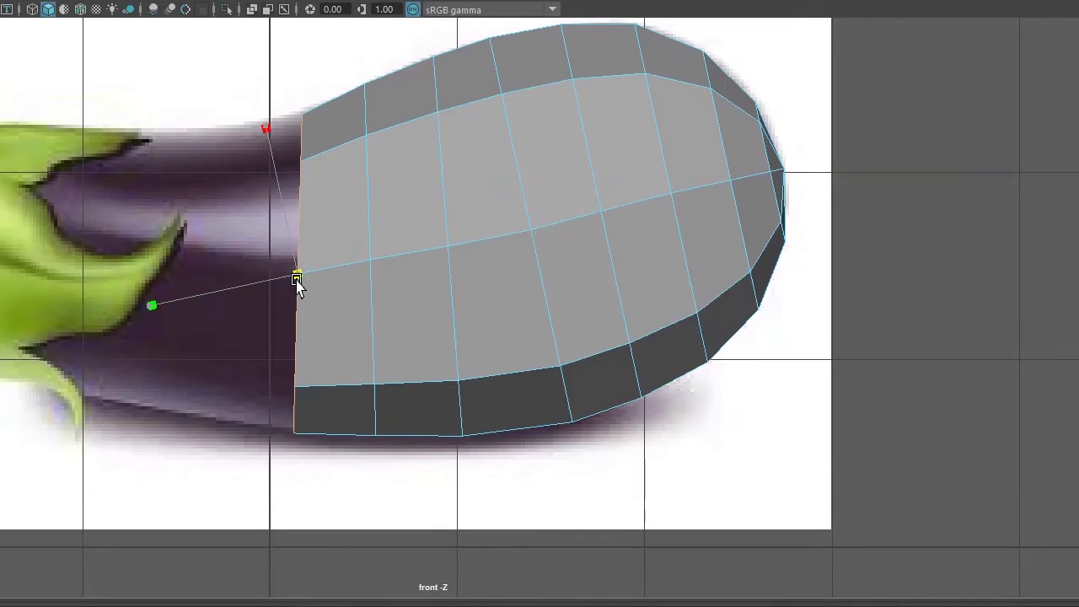
key(d)
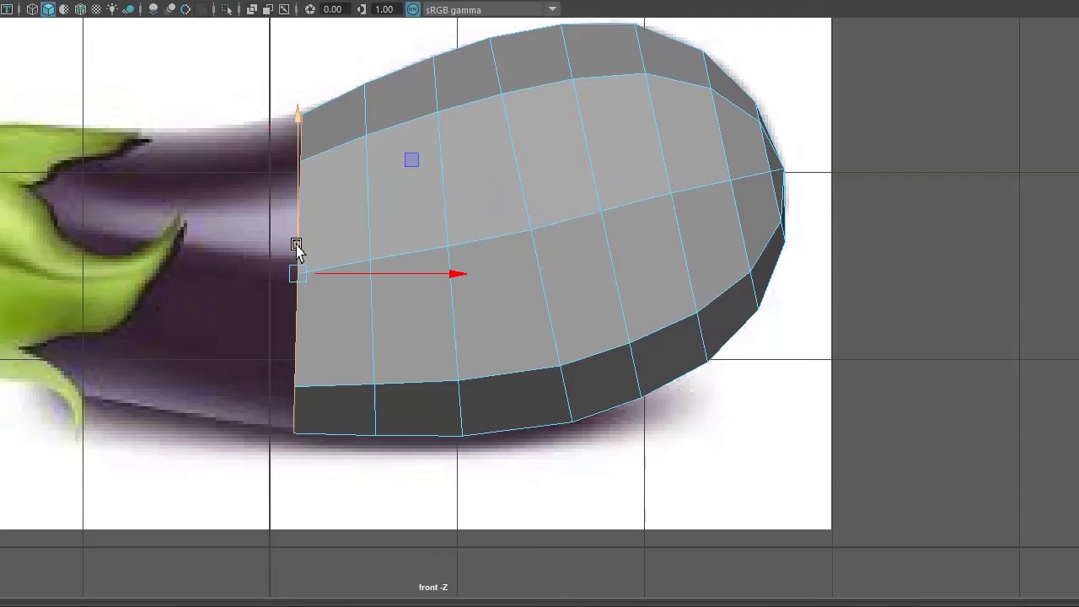
drag(295, 246, 221, 276)
key(e)
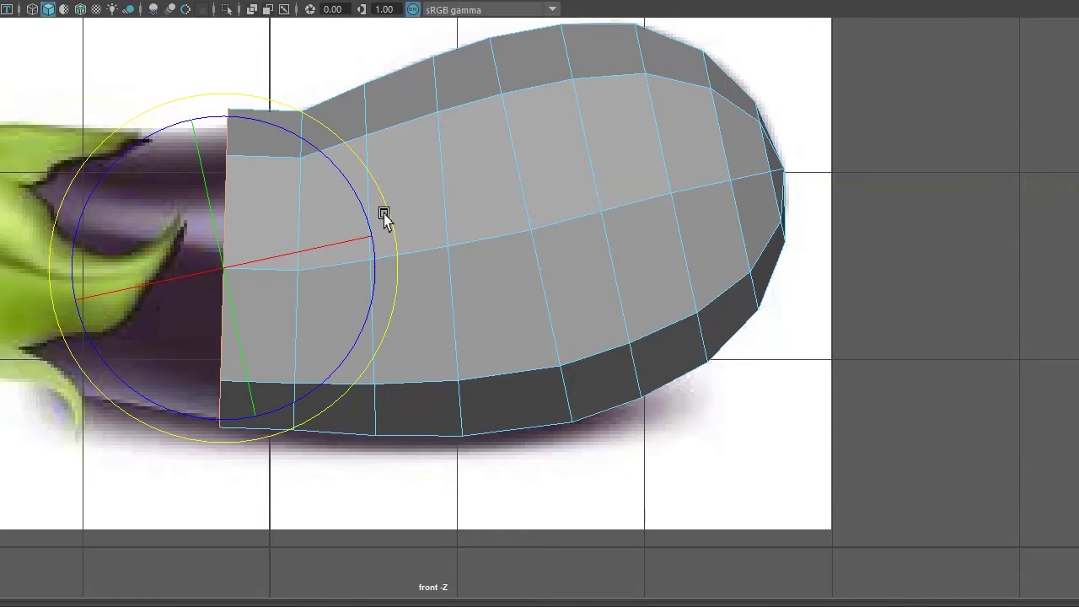
drag(383, 215, 390, 224)
key(r)
drag(216, 277, 202, 290)
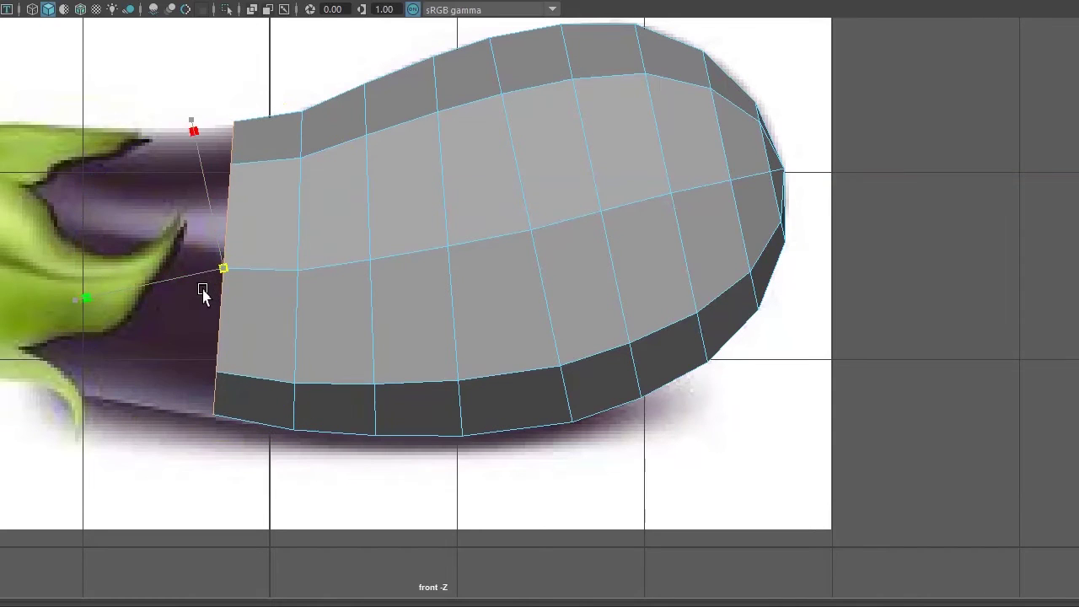
key(w)
drag(217, 221, 219, 224)
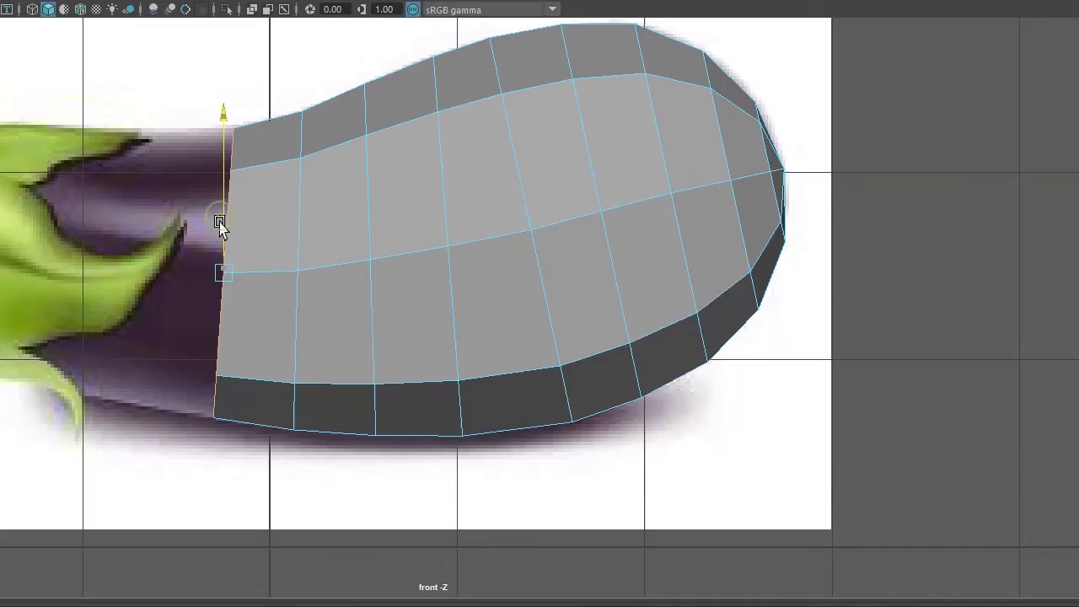
key(r)
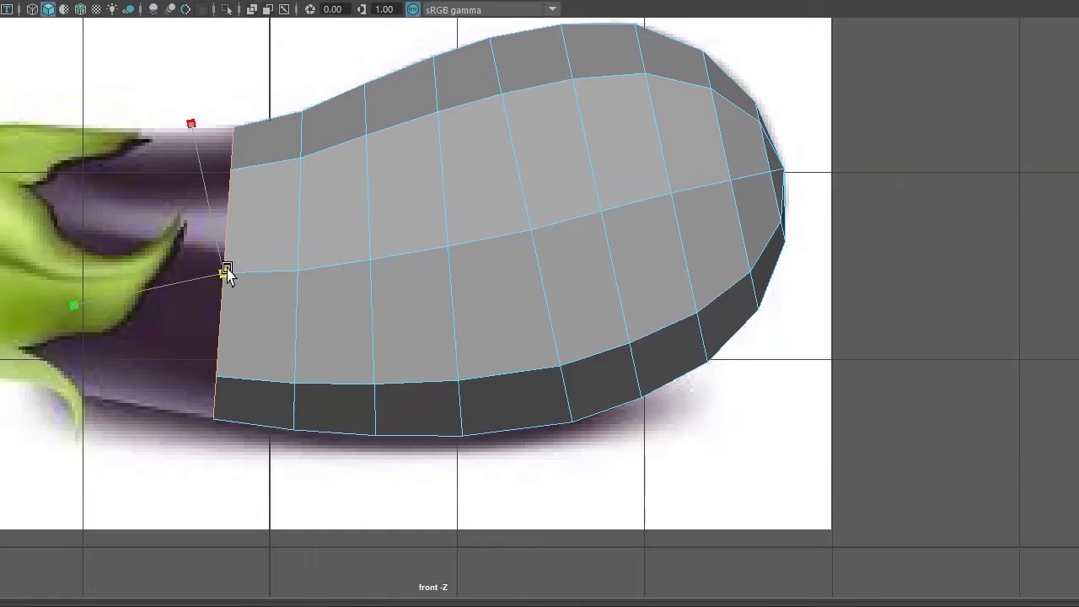
drag(227, 270, 225, 269)
Extrude the left border edge and pull the new faces further toward the stem.
key(ctrl+e)
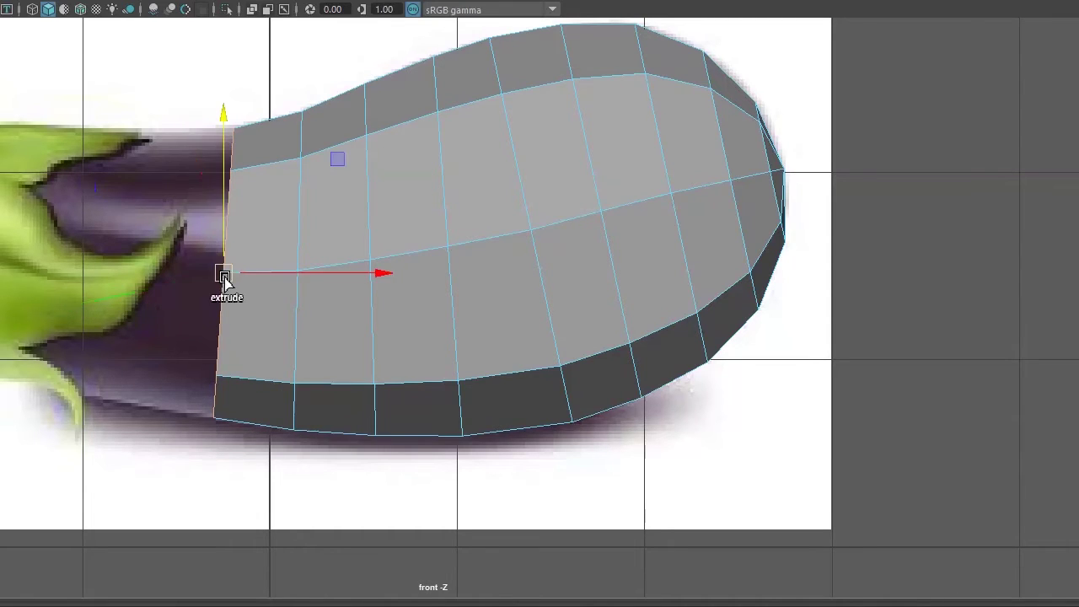
drag(222, 276, 132, 273)
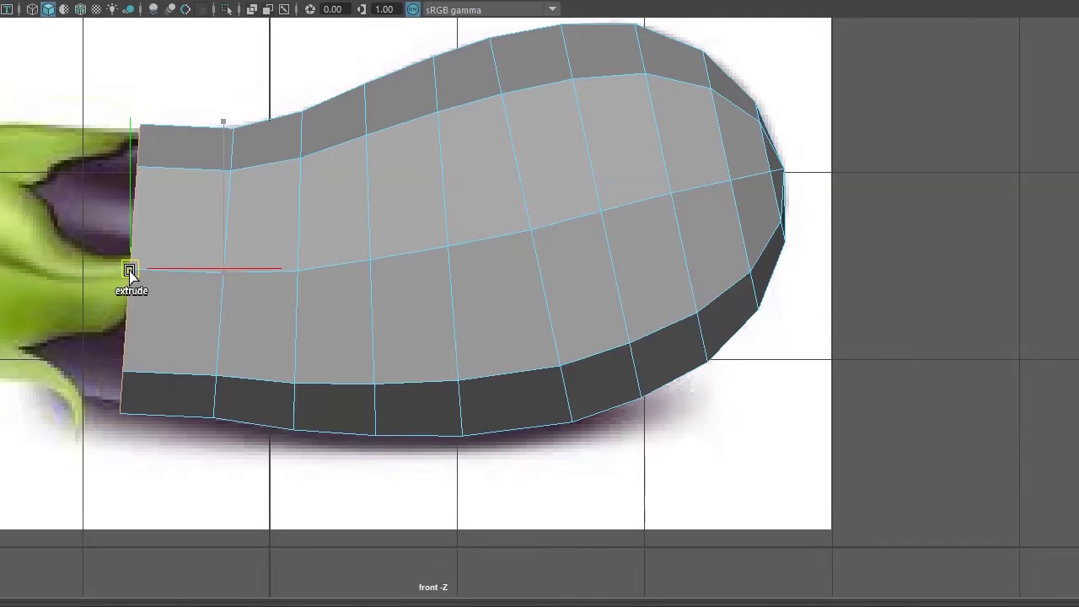
key(e)
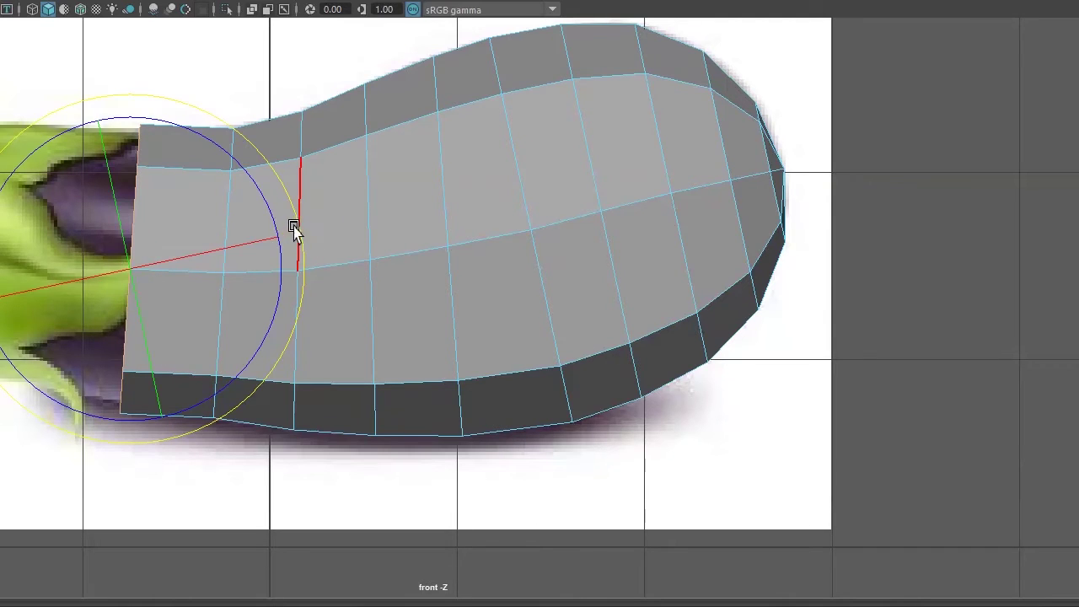
key(q)
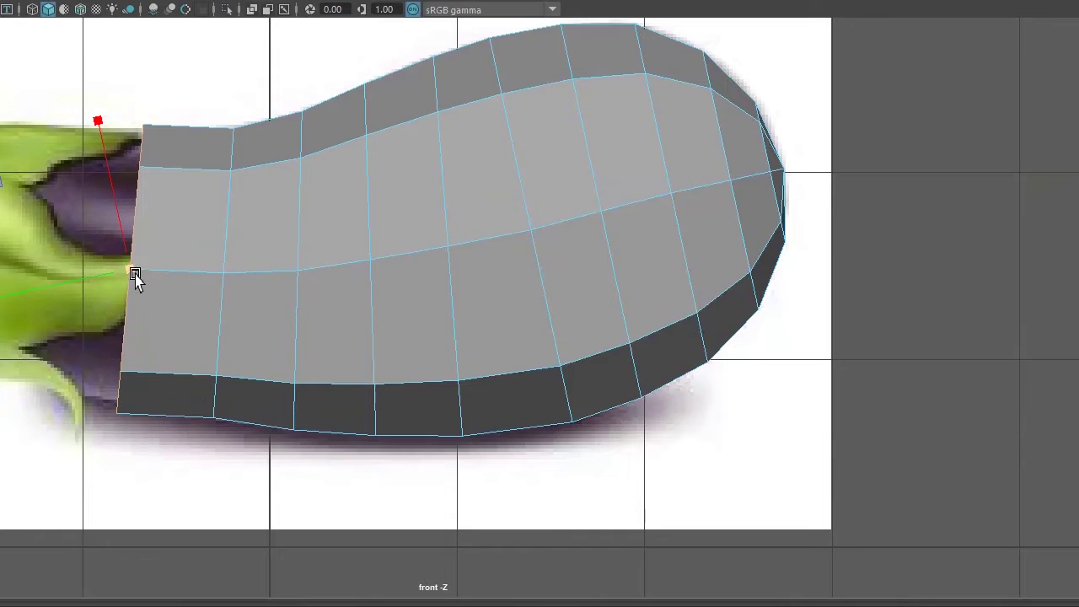
drag(131, 277, 119, 282)
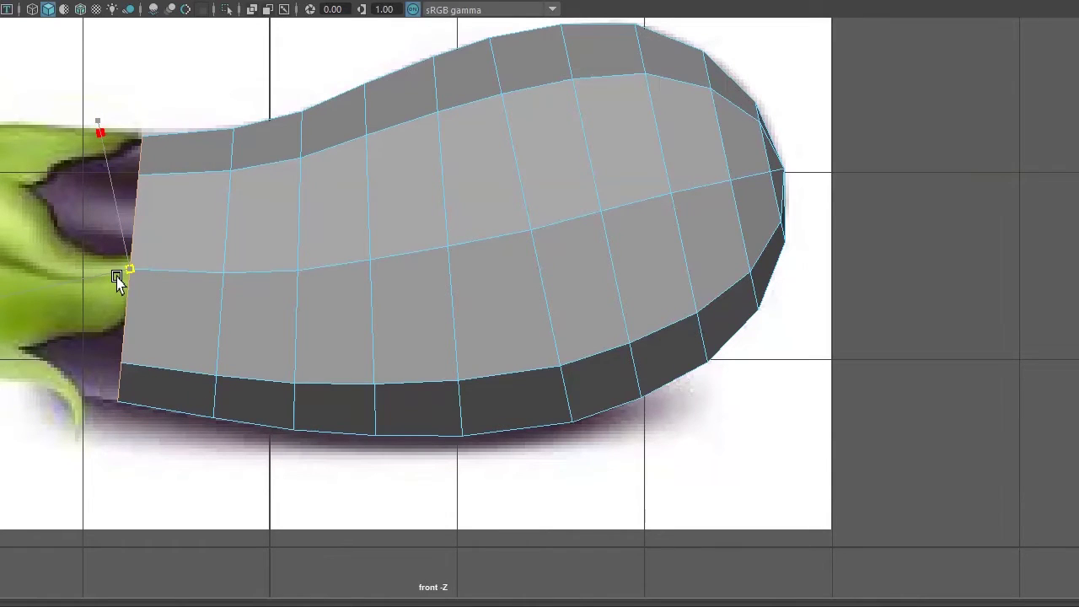
key(w)
shift+drag(127, 272, 43, 264)
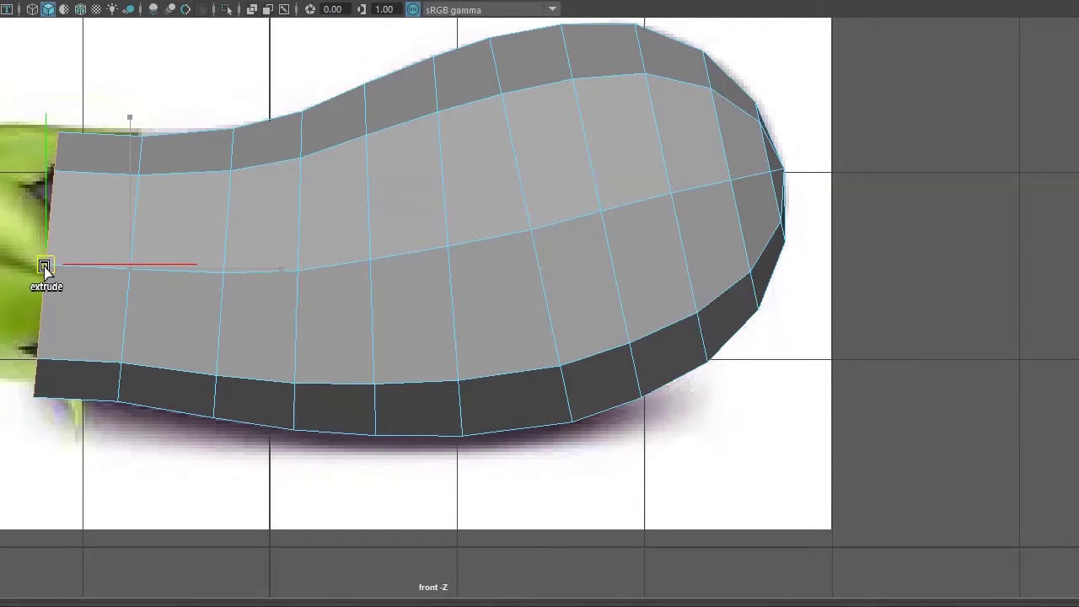
Tilt, scale and shift the new left edge to fit the stem cap's outline.
key(e)
drag(140, 245, 217, 253)
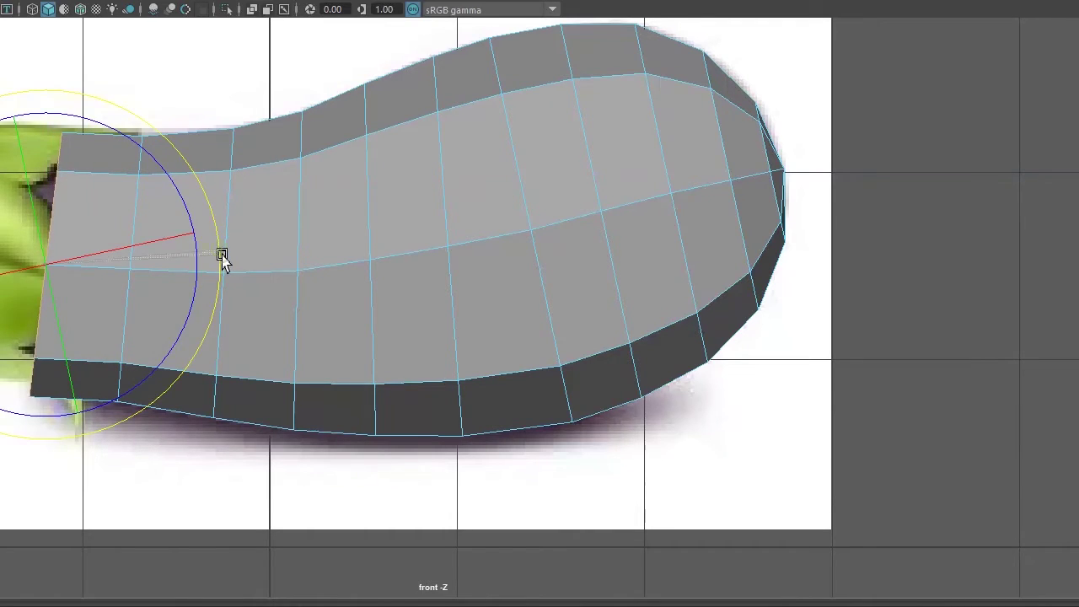
key(y)
drag(50, 270, 29, 274)
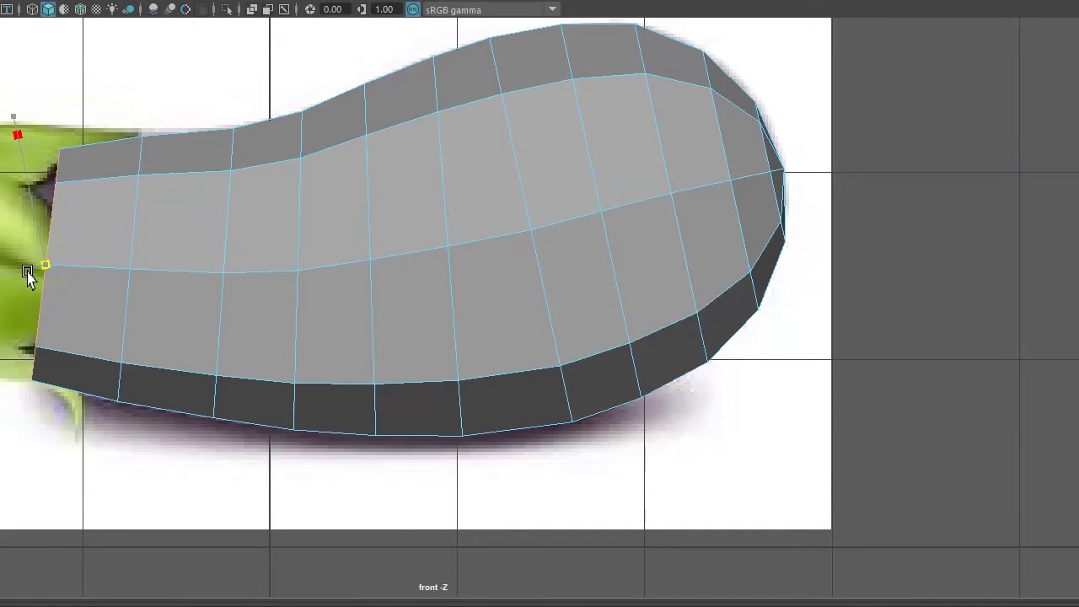
key(w)
drag(39, 236, 40, 228)
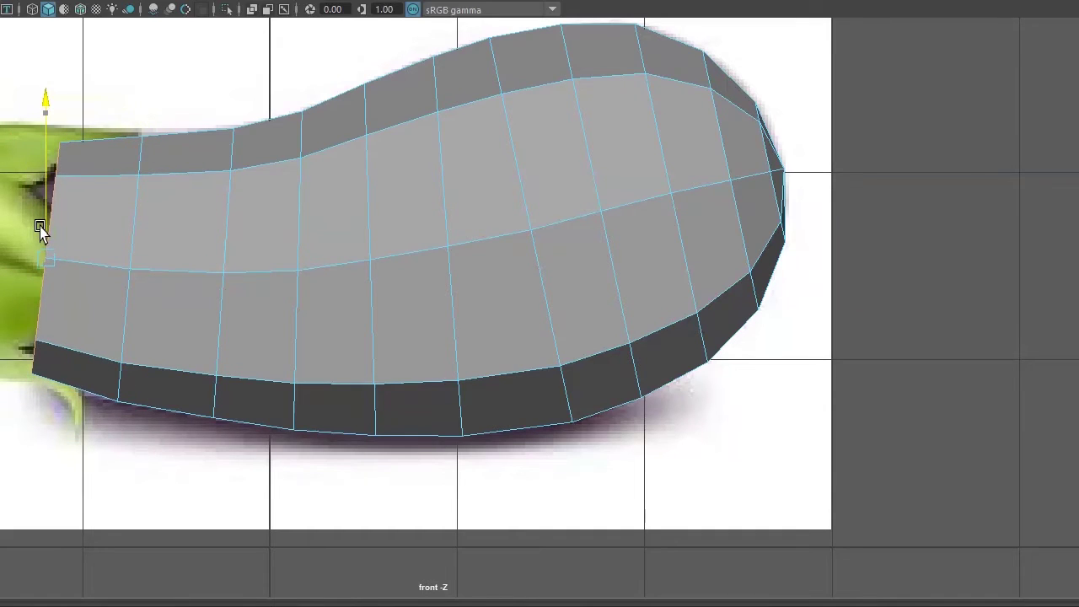
key(y)
key(w)
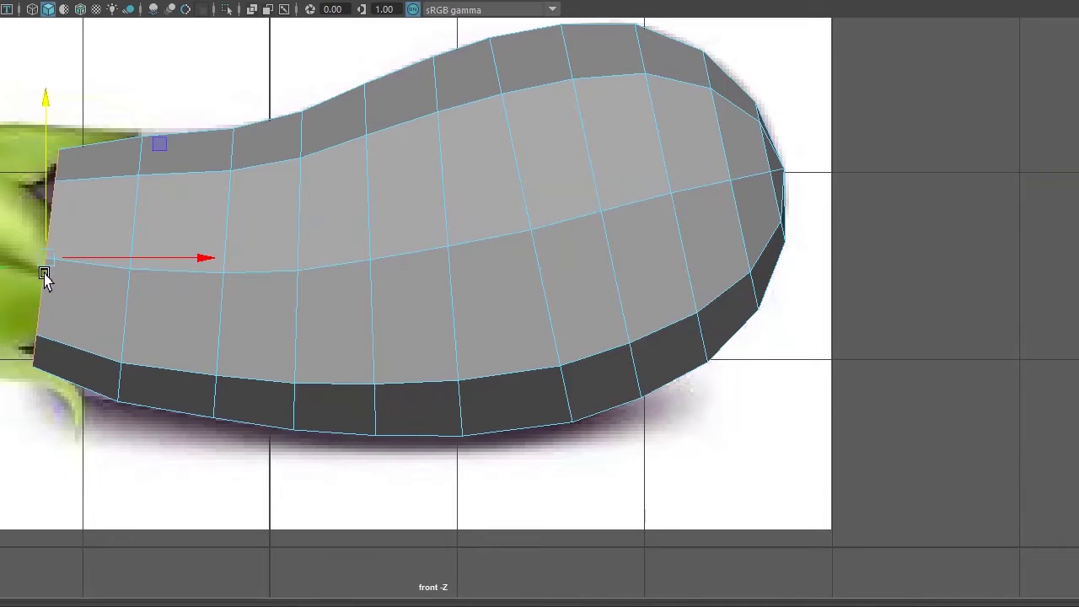
drag(43, 268, 0, 254)
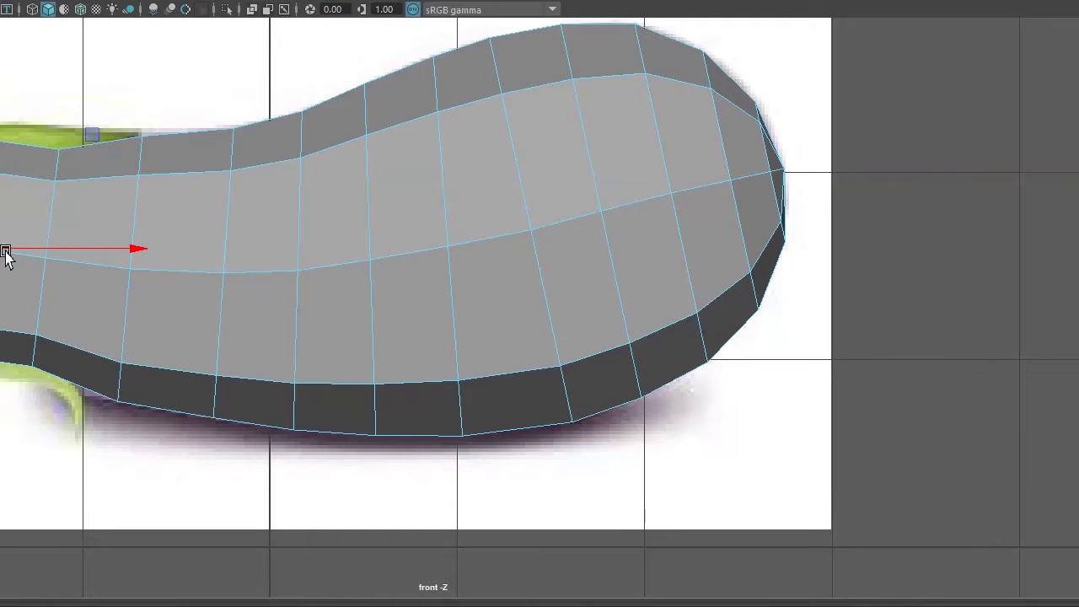
Extrude the stem-end edges toward the stem and shrink the new section.
key(e)
scroll(48, 197, down, 5)
key(f)
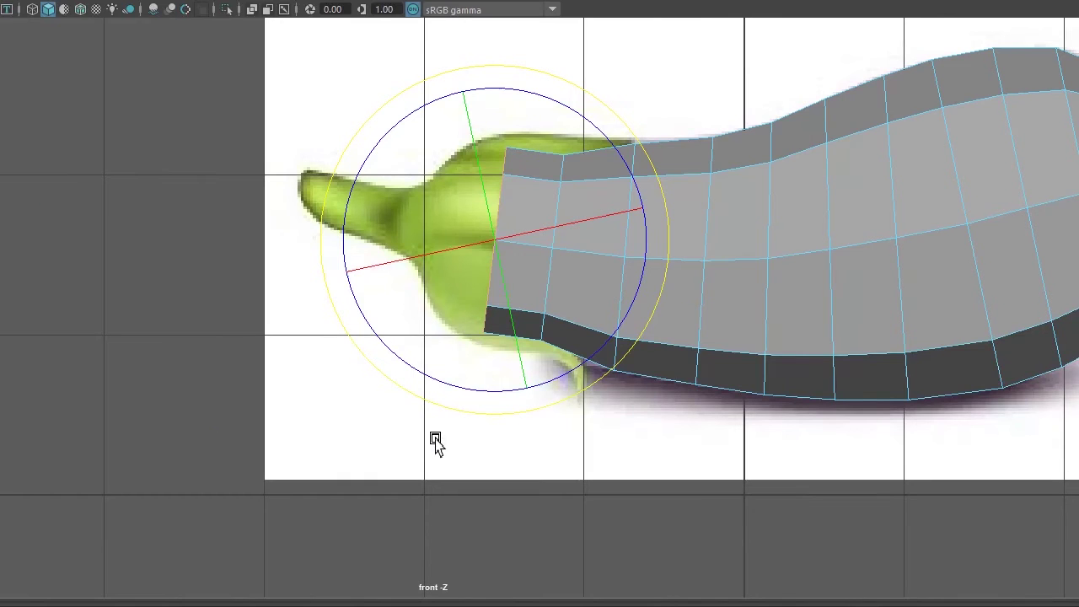
key(d)
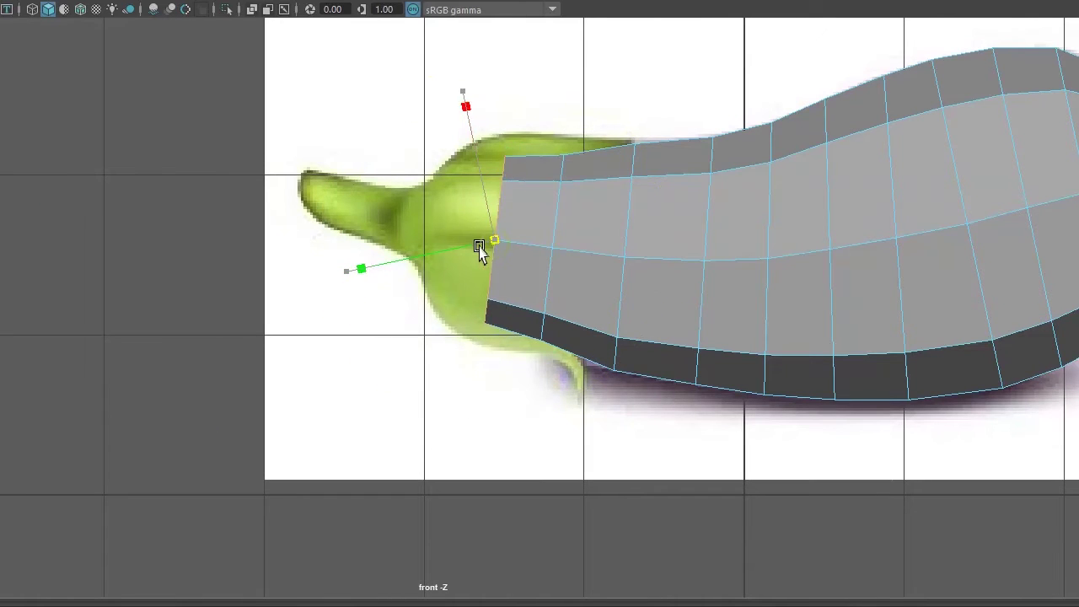
click(461, 252)
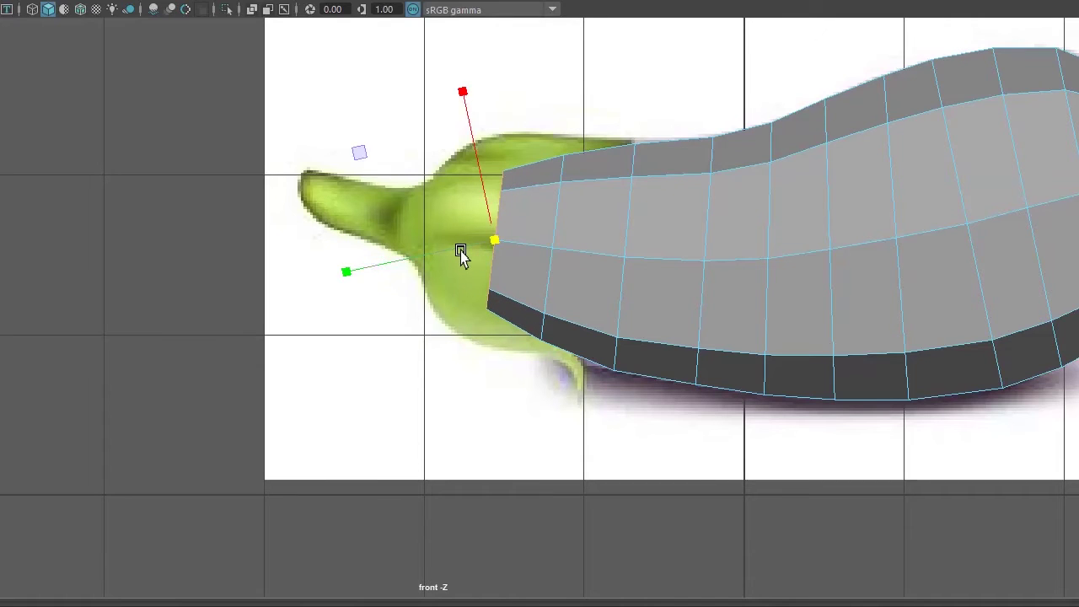
key(ctrl+e)
drag(500, 241, 452, 235)
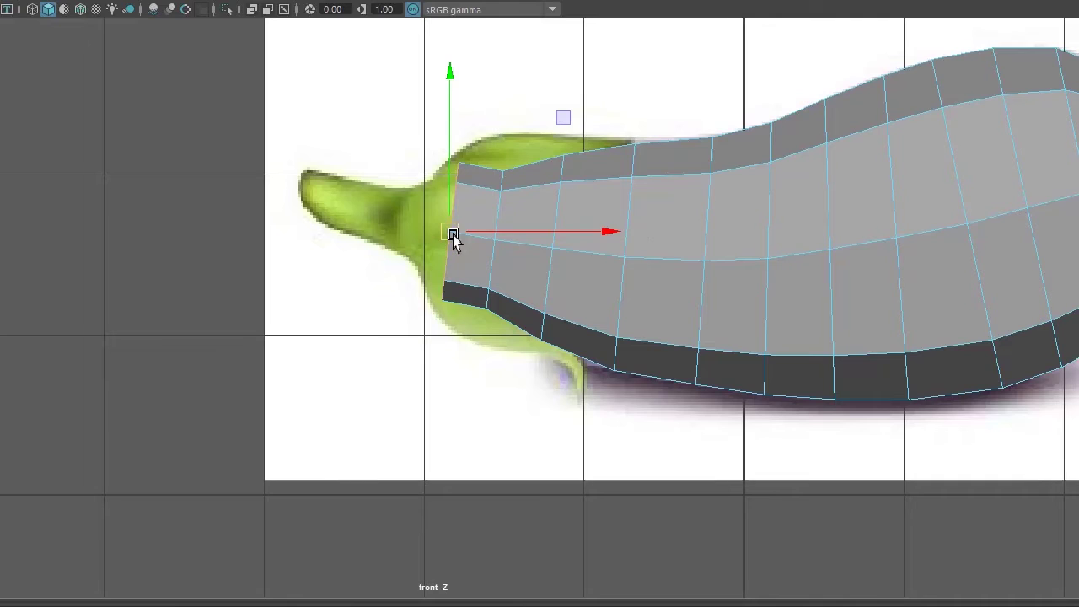
click(444, 231)
drag(444, 231, 424, 236)
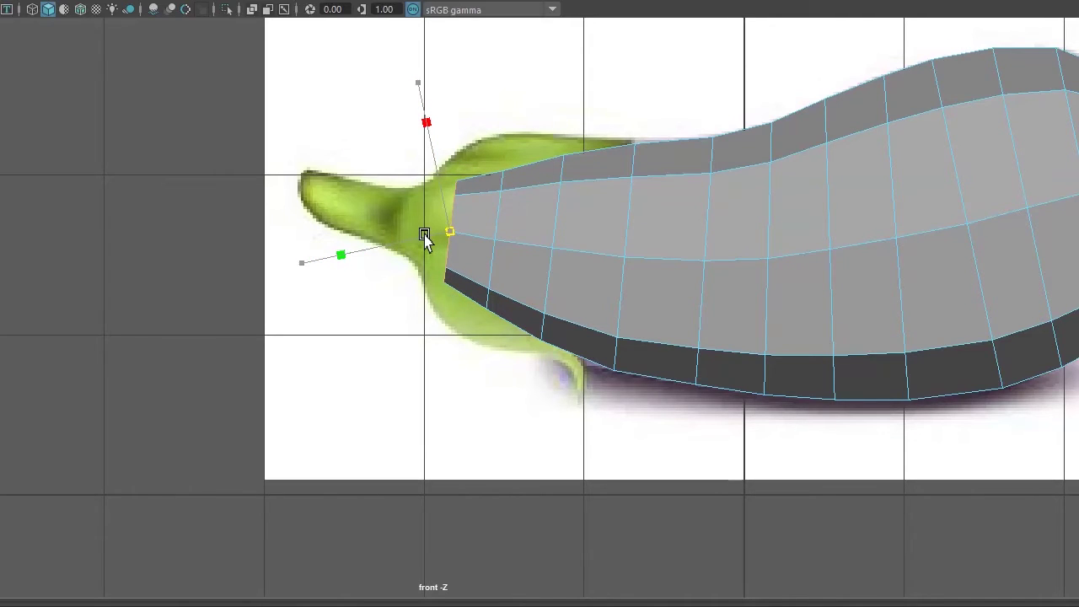
mouse_move(424, 236)
mouse_down()
mouse_move(412, 239)
mouse_move(436, 233)
mouse_move(414, 223)
mouse_move(394, 236)
mouse_up()
Extrude the stem end once more and size it into a narrow tapered tip.
key(ctrl+e)
click(421, 226)
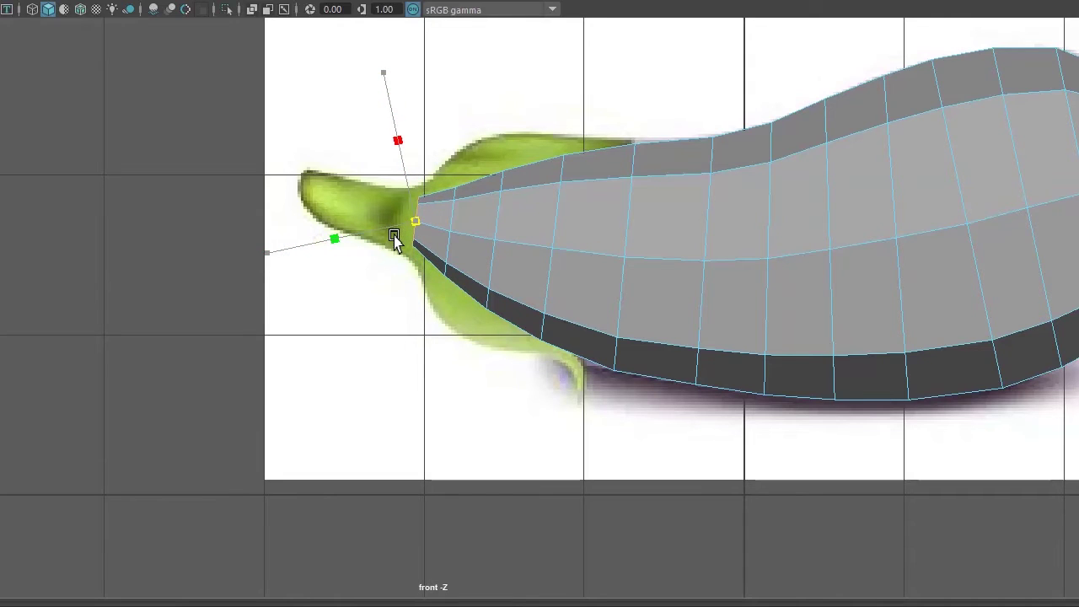
drag(394, 236, 397, 237)
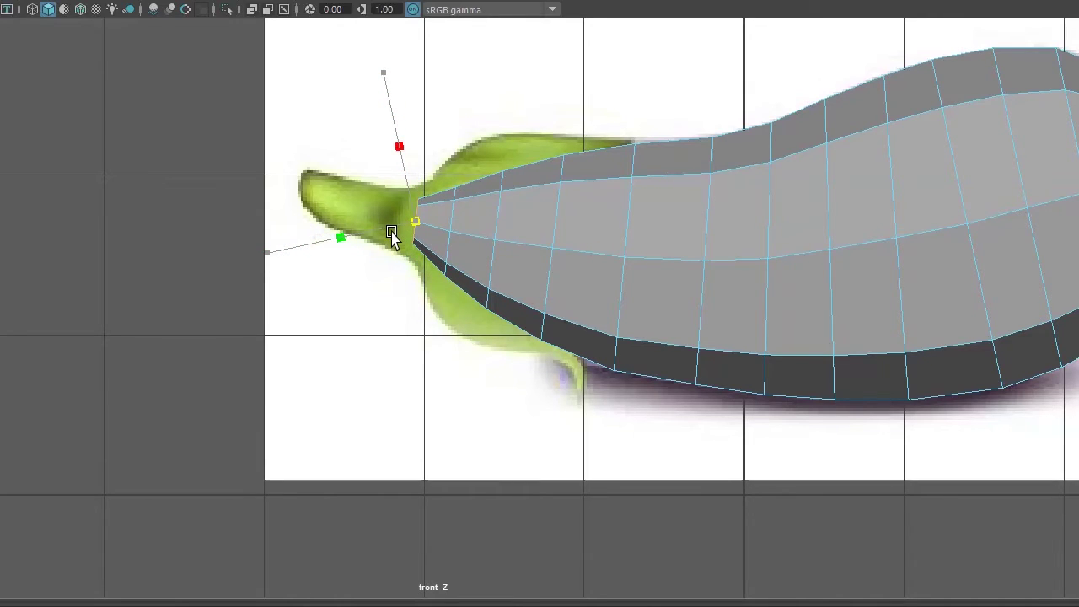
scroll(440, 306, down, 3)
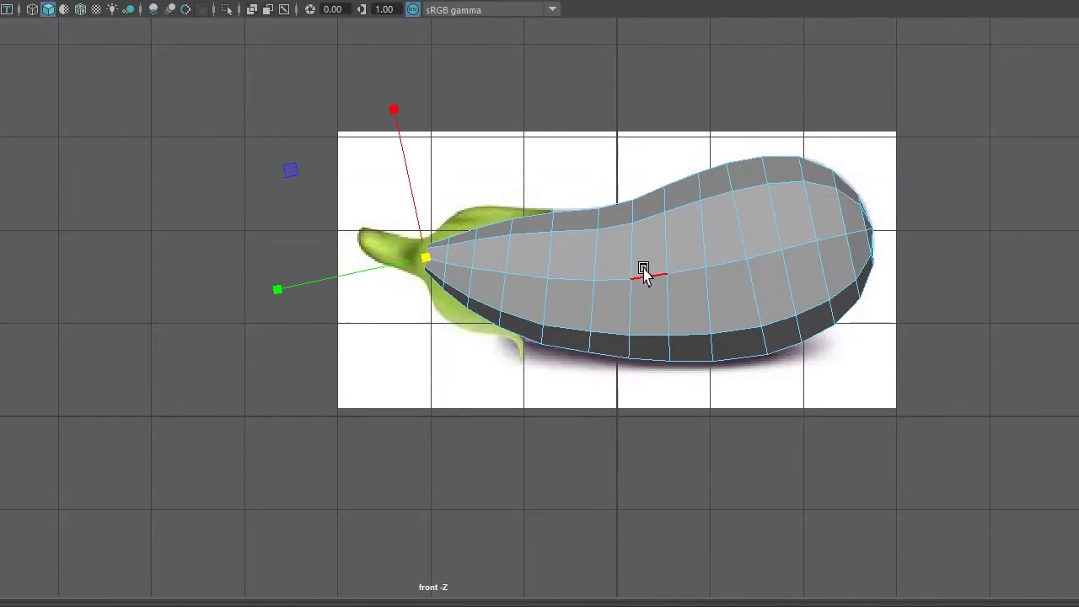
Select the stem-tip faces, return to Object Mode, and turn on X-Ray for the eggplant mesh.
right_drag(643, 268, 650, 309)
scroll(641, 295, down, 2)
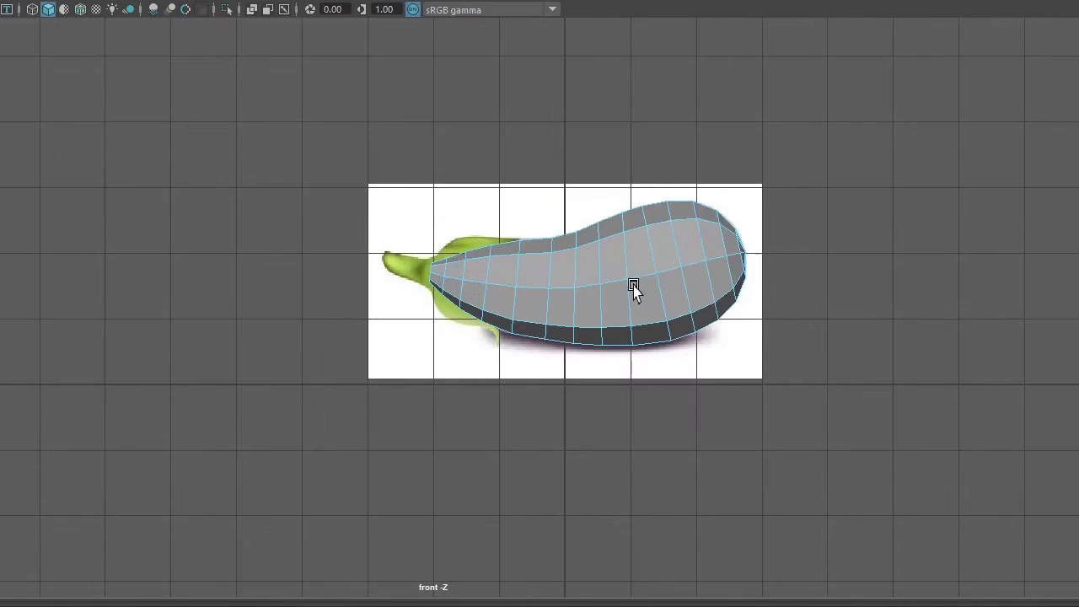
scroll(410, 264, up, 1)
scroll(410, 264, up, 1)
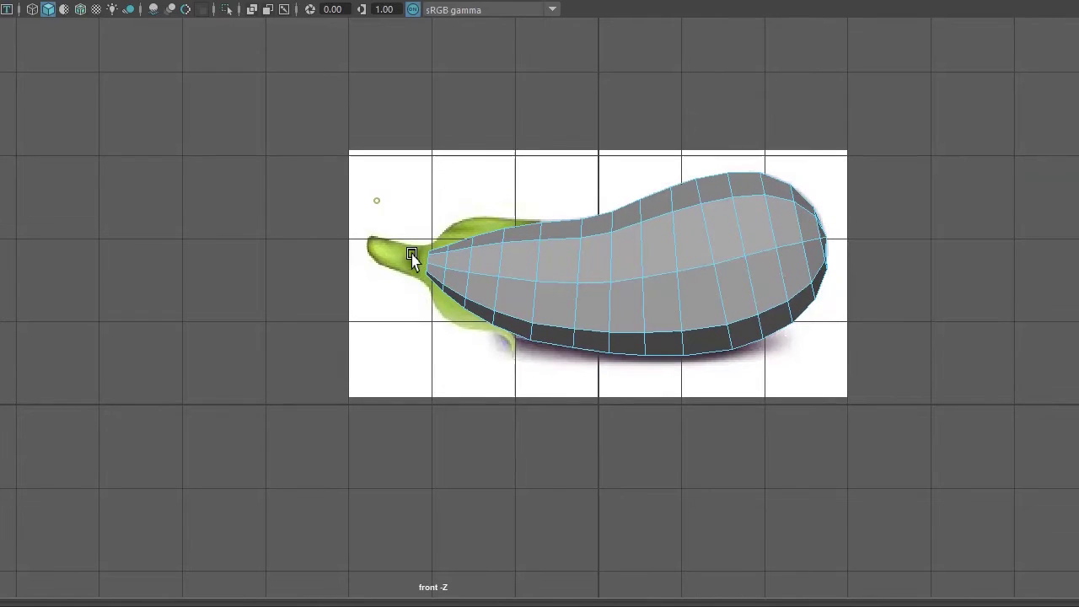
drag(376, 200, 481, 360)
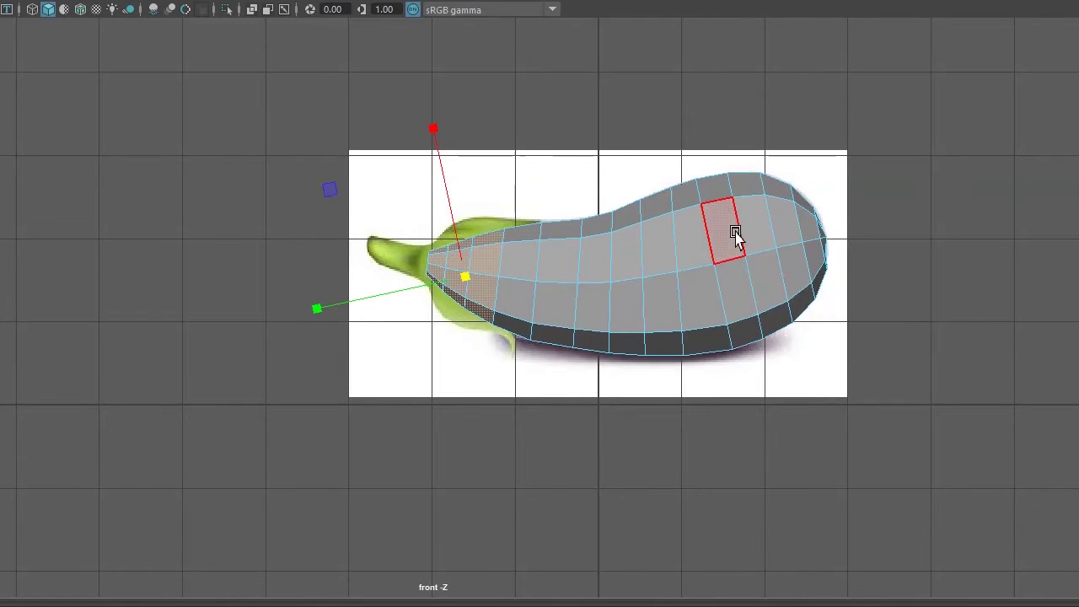
right_drag(734, 232, 772, 213)
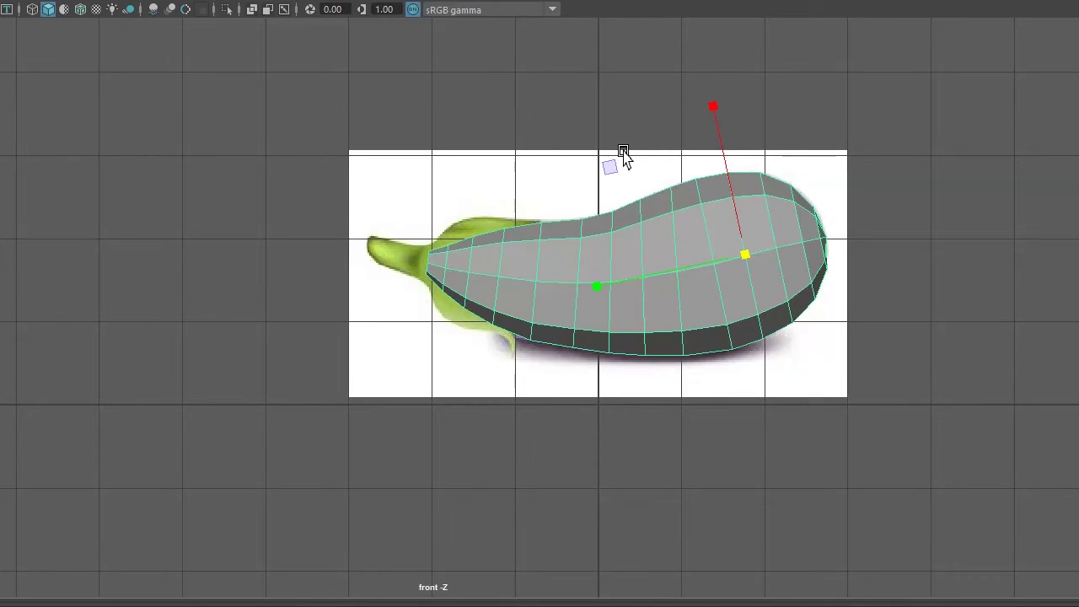
key(w)
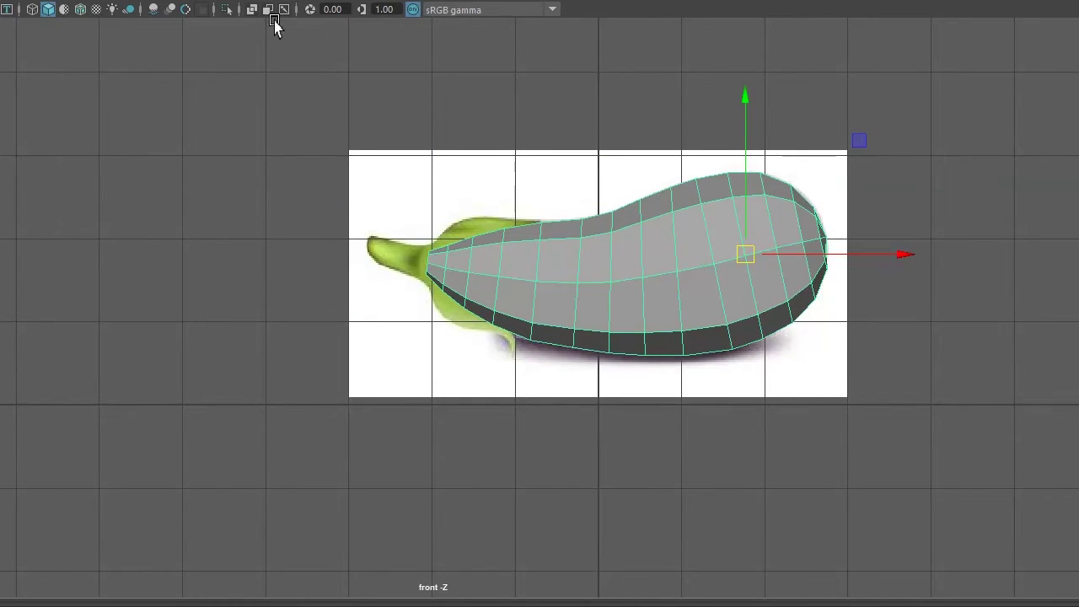
click(253, 10)
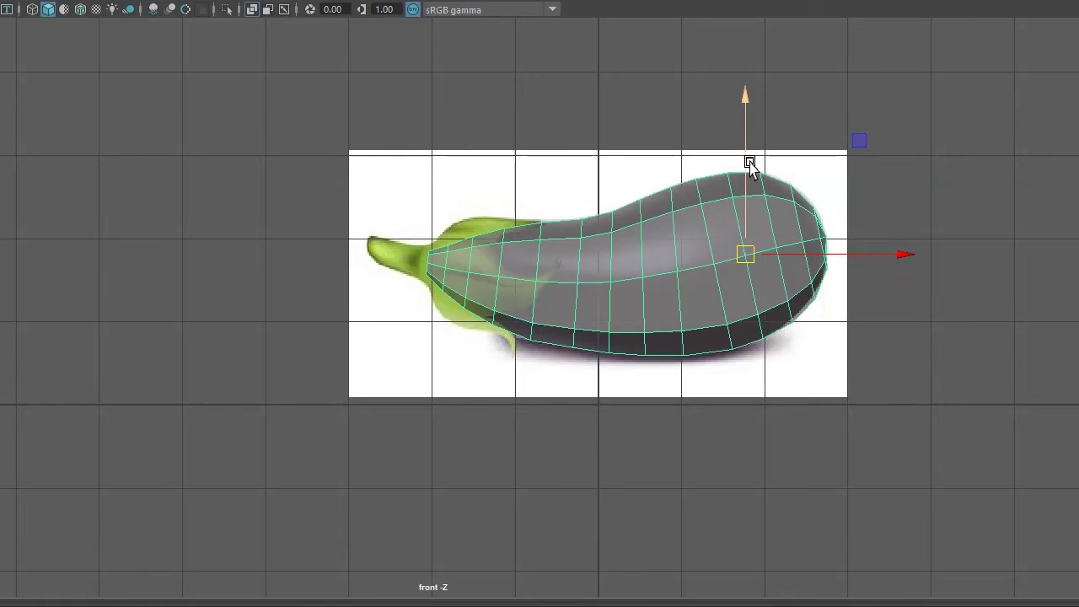
Move the eggplant mesh below the reference and delete its body faces, keeping the stem tip.
drag(748, 164, 730, 405)
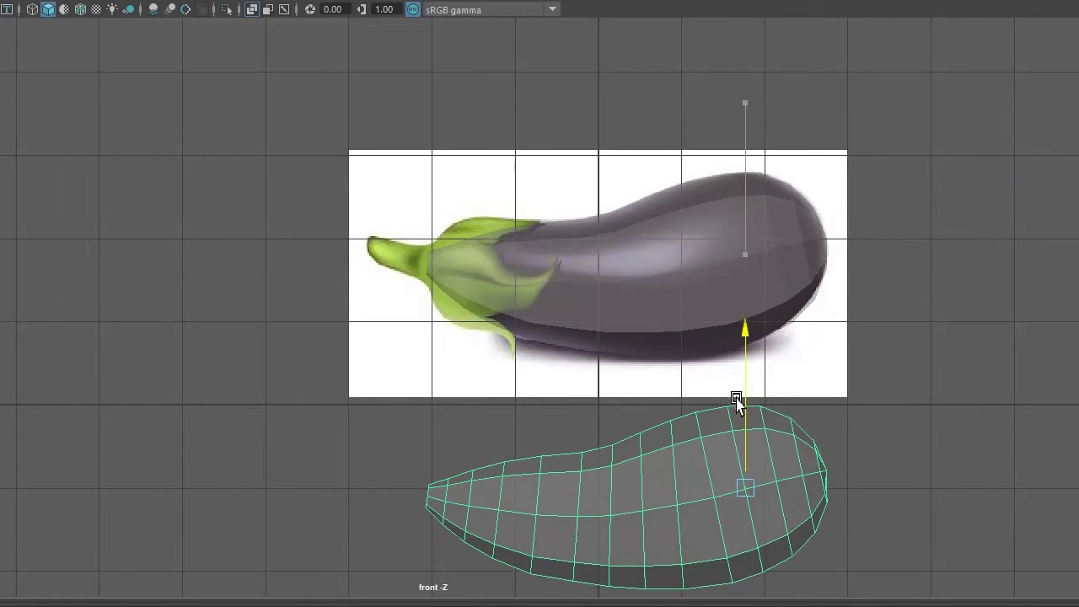
scroll(731, 404, down, 2)
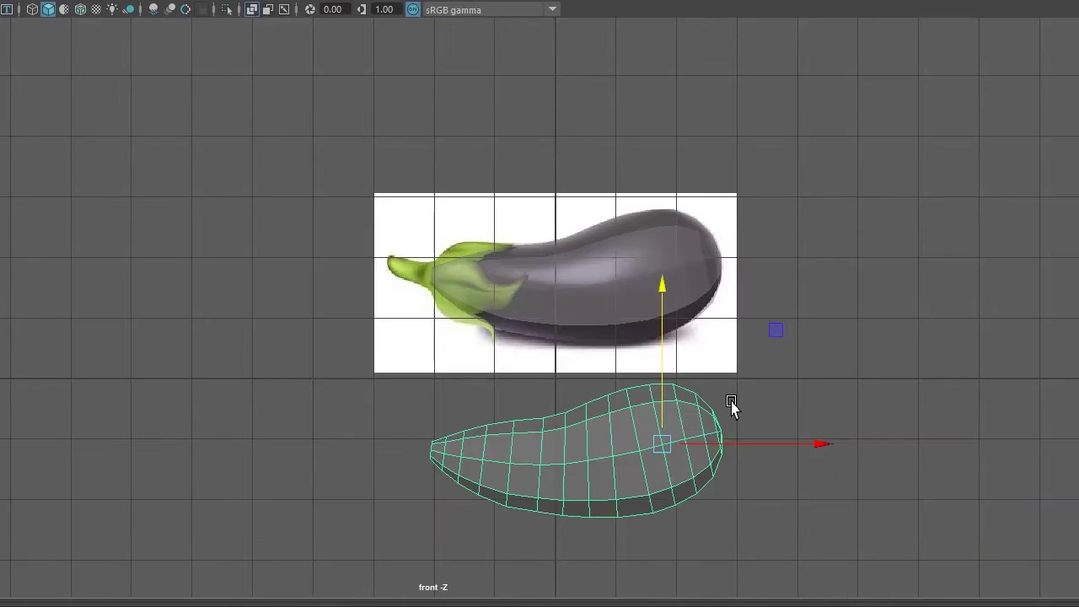
right_drag(534, 329, 525, 361)
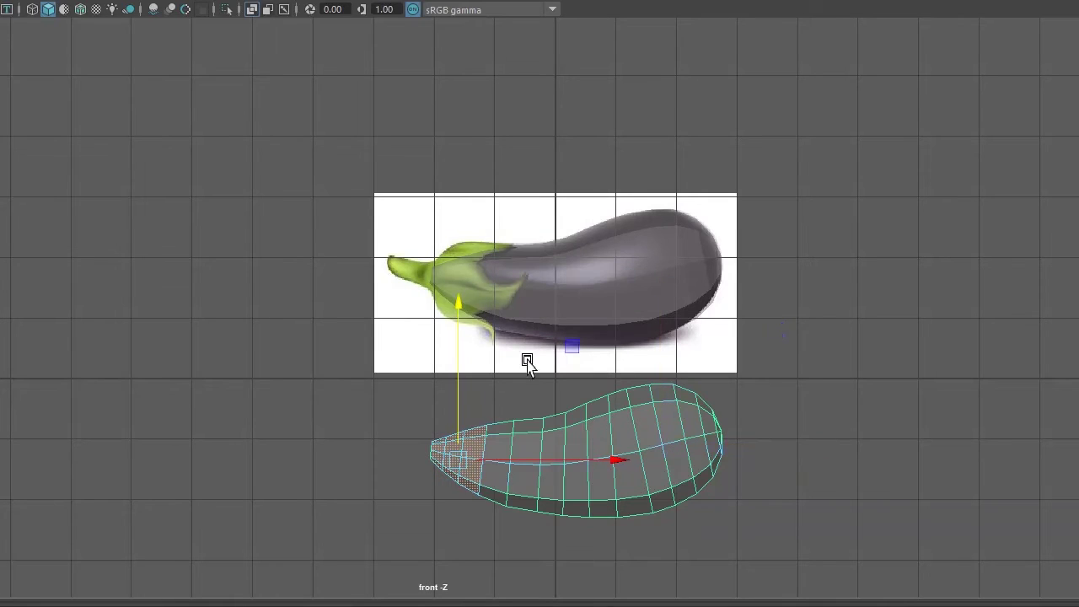
double_click(580, 495)
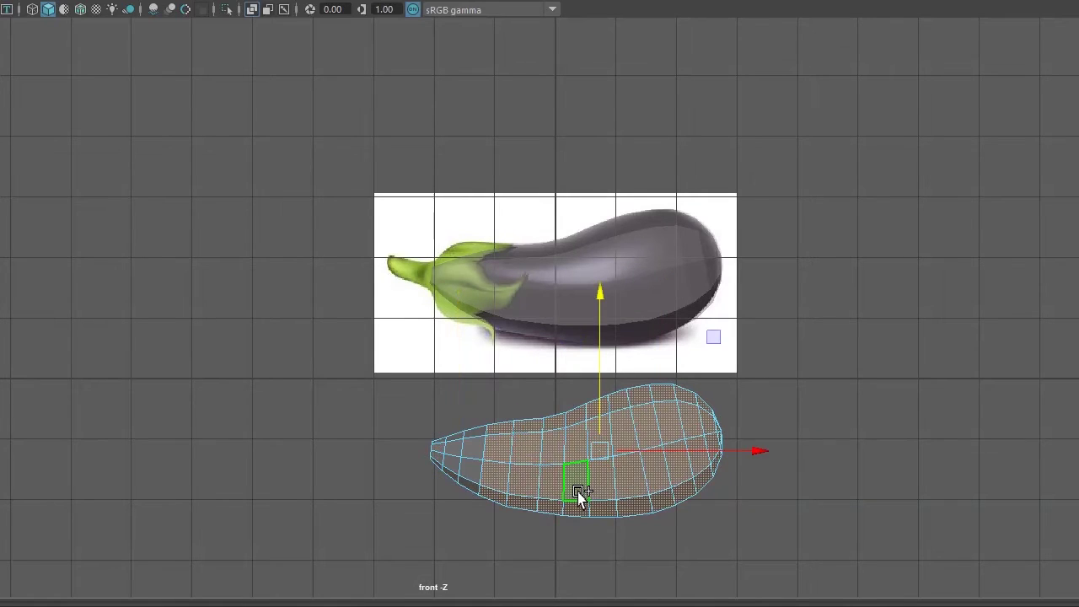
key(Delete)
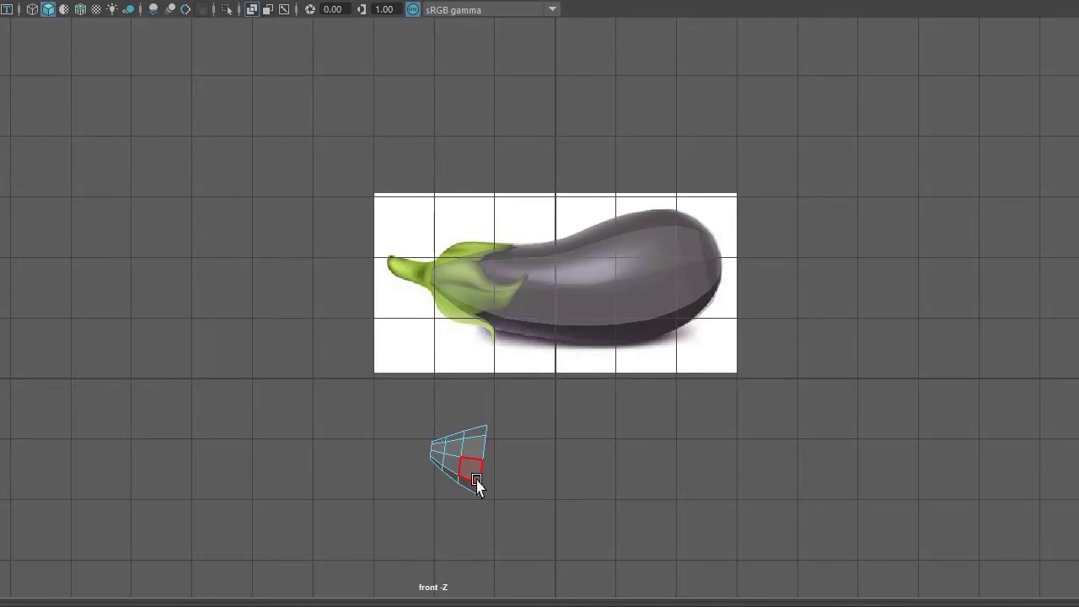
right_drag(474, 451, 556, 277)
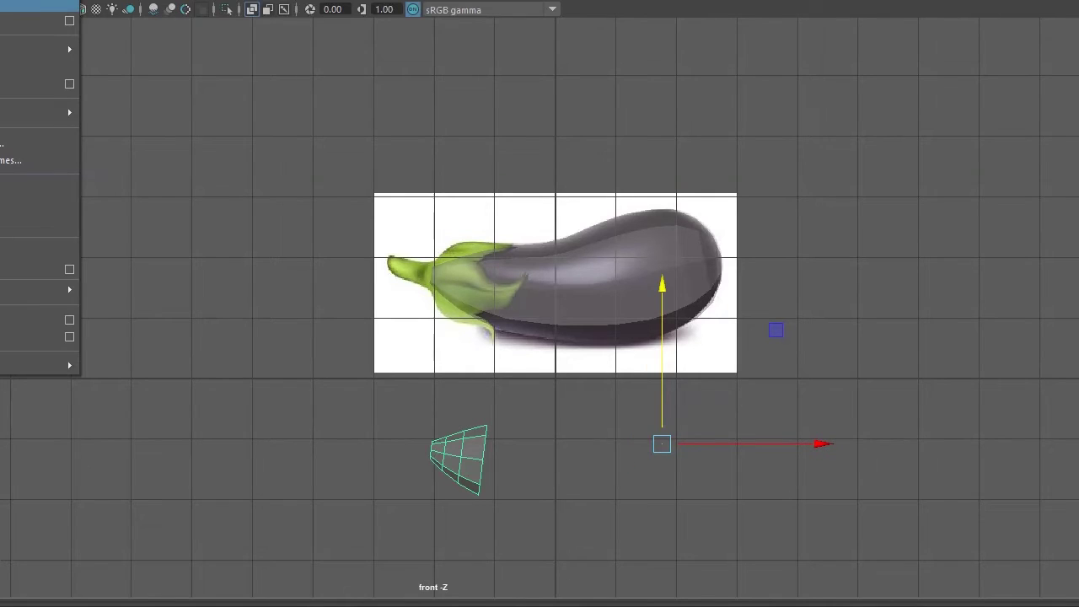
Center the pivot, move the leftover stem piece over the calyx, and scale it to fit.
click(59, 168)
drag(463, 403, 451, 229)
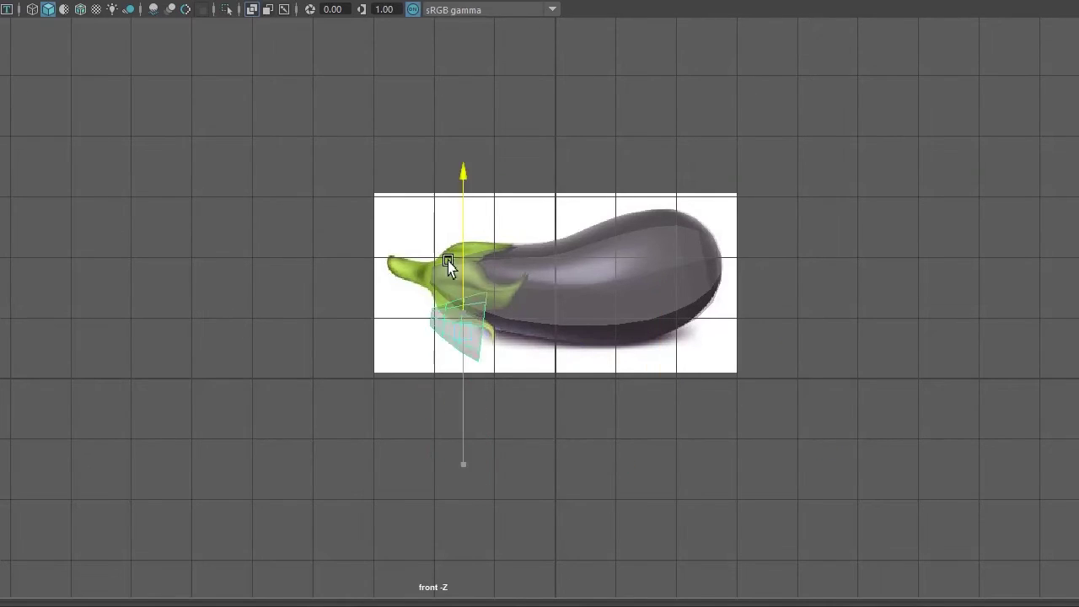
key(f)
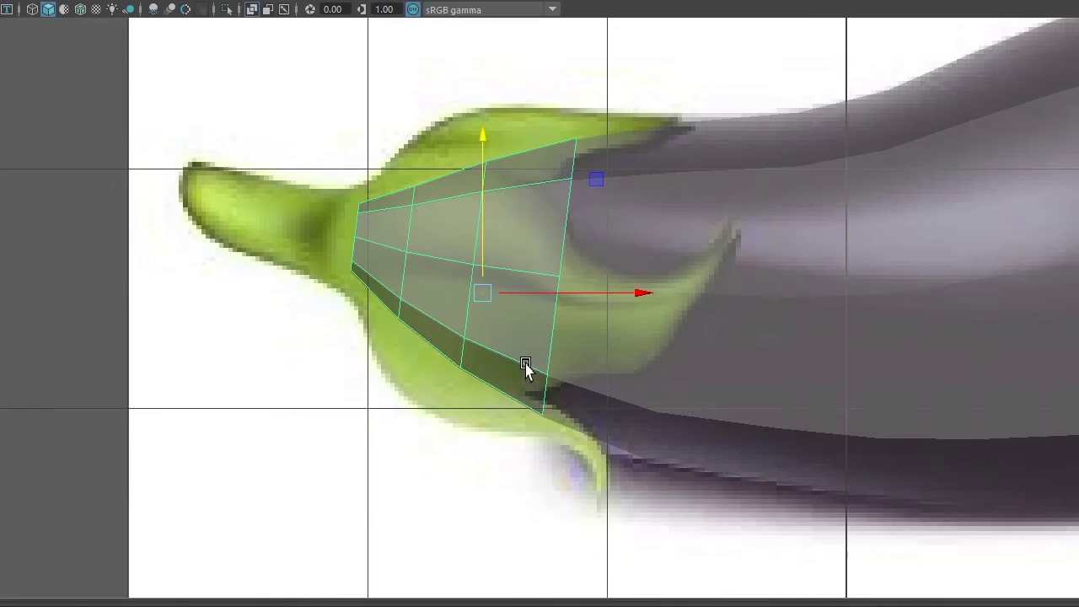
key(t)
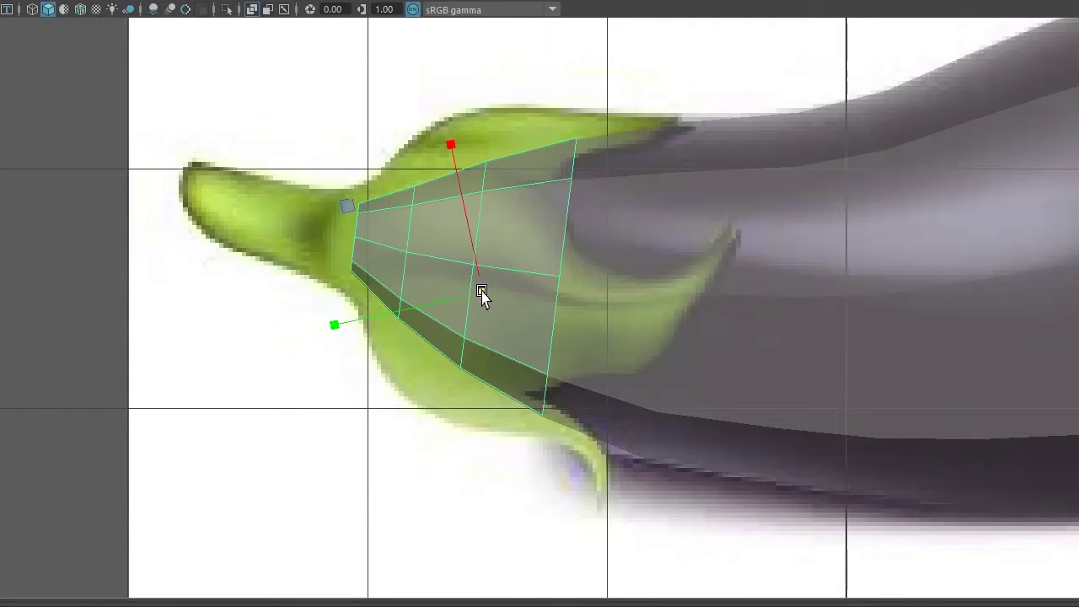
drag(481, 293, 494, 291)
key(w)
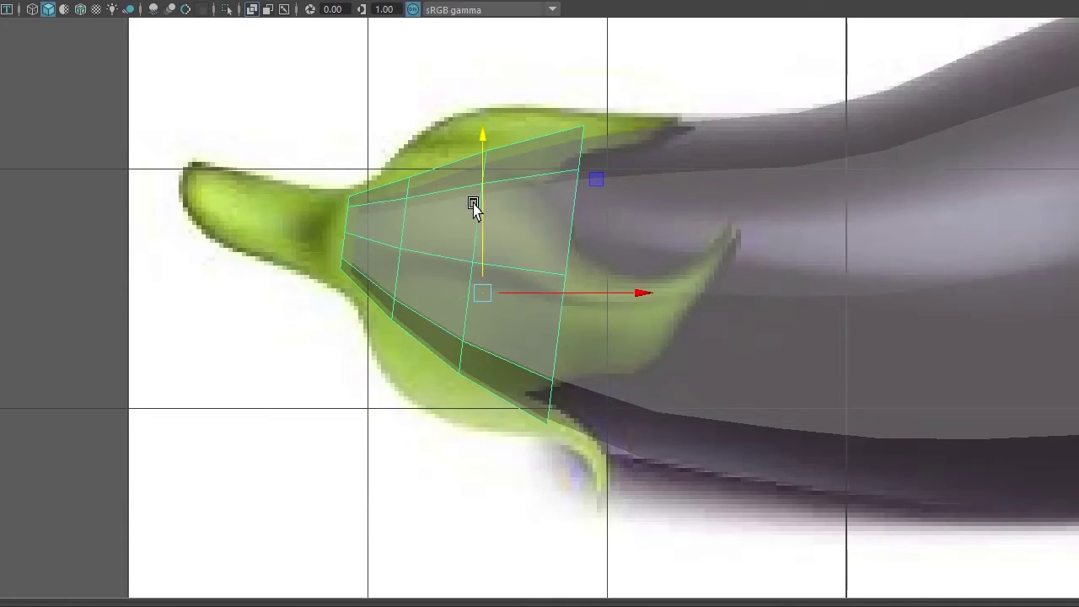
drag(473, 204, 476, 216)
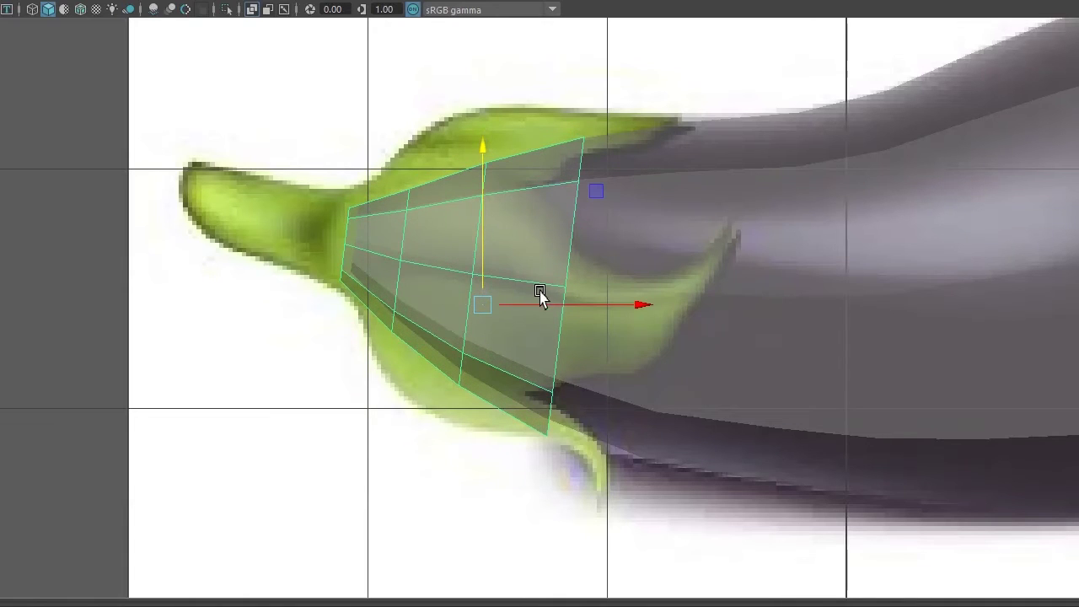
Lengthen the cap's stem-side edge and reposition its left edge to match the reference.
right_drag(512, 278, 501, 218)
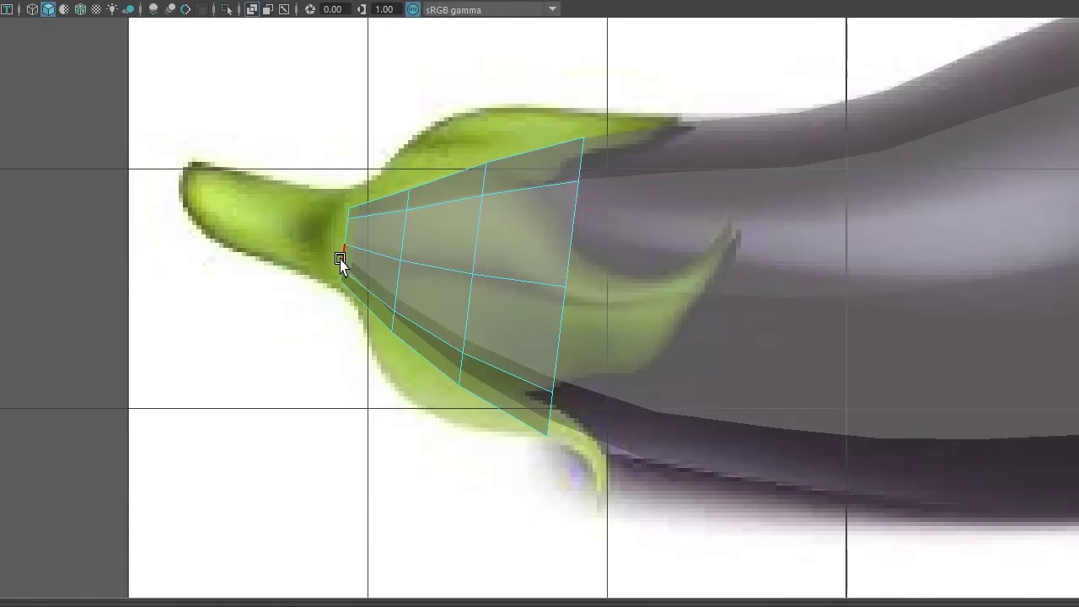
click(340, 259)
key(r)
drag(345, 250, 363, 229)
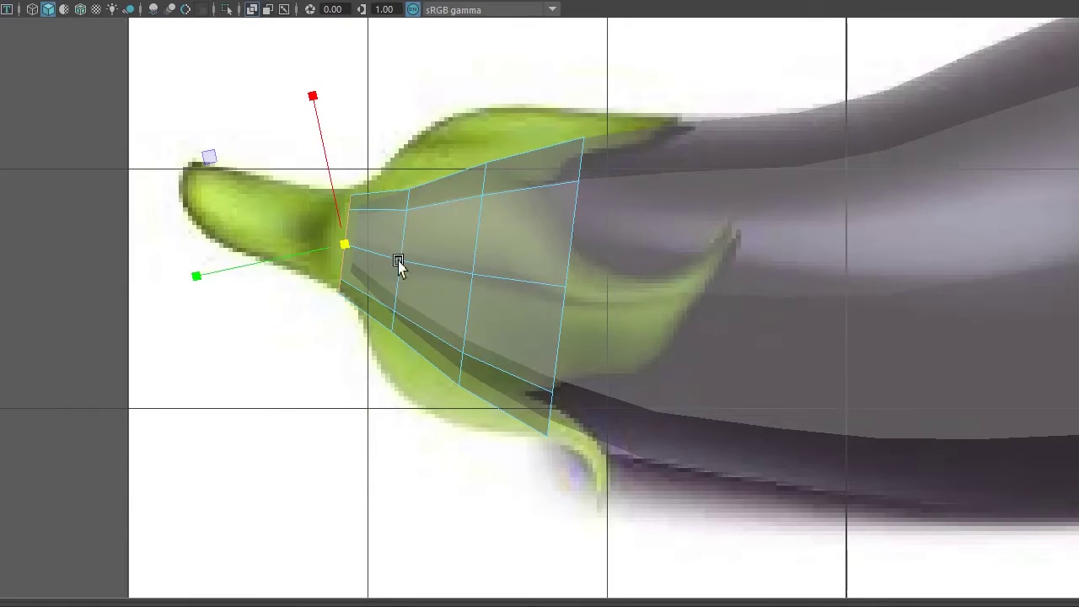
key(w)
drag(344, 194, 339, 196)
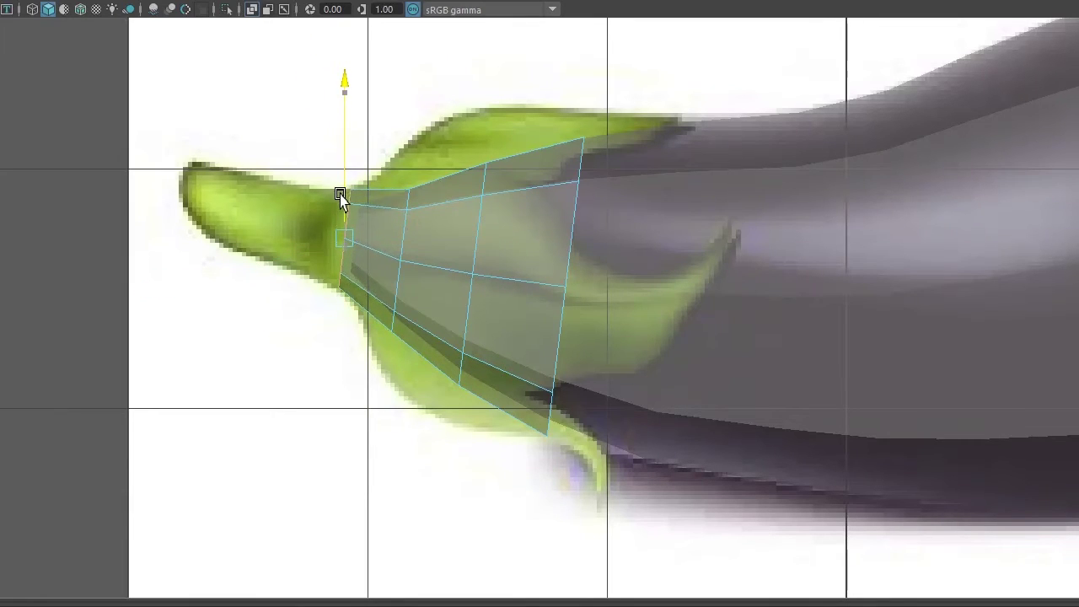
drag(497, 243, 500, 244)
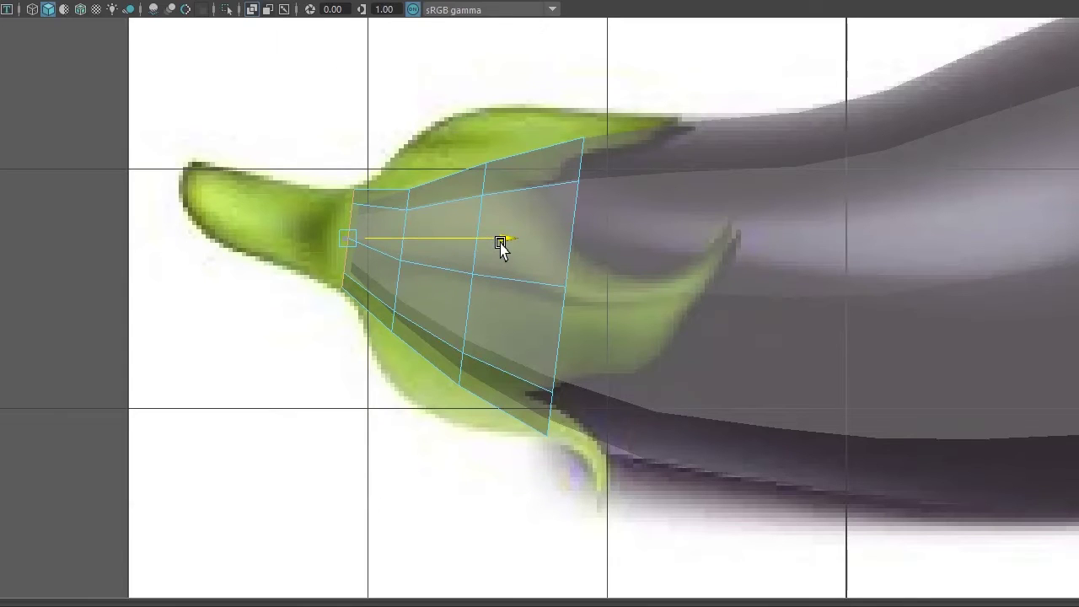
Reshape the second ring's vertices and scale up the third edge loop to widen the cap.
click(407, 249)
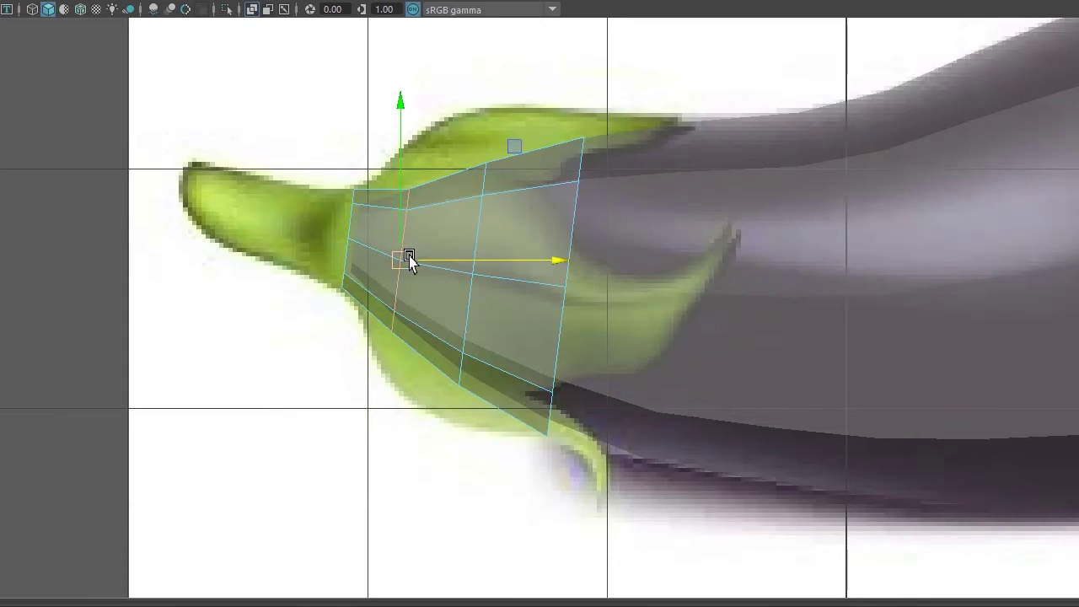
key(d)
middle_drag(432, 242, 446, 226)
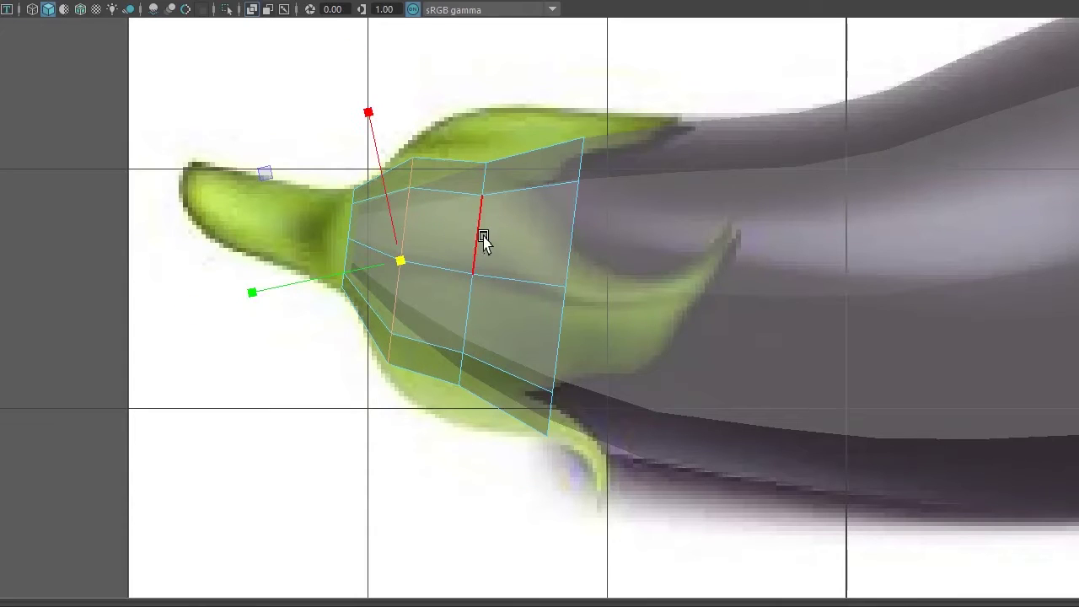
double_click(481, 241)
drag(475, 276, 531, 215)
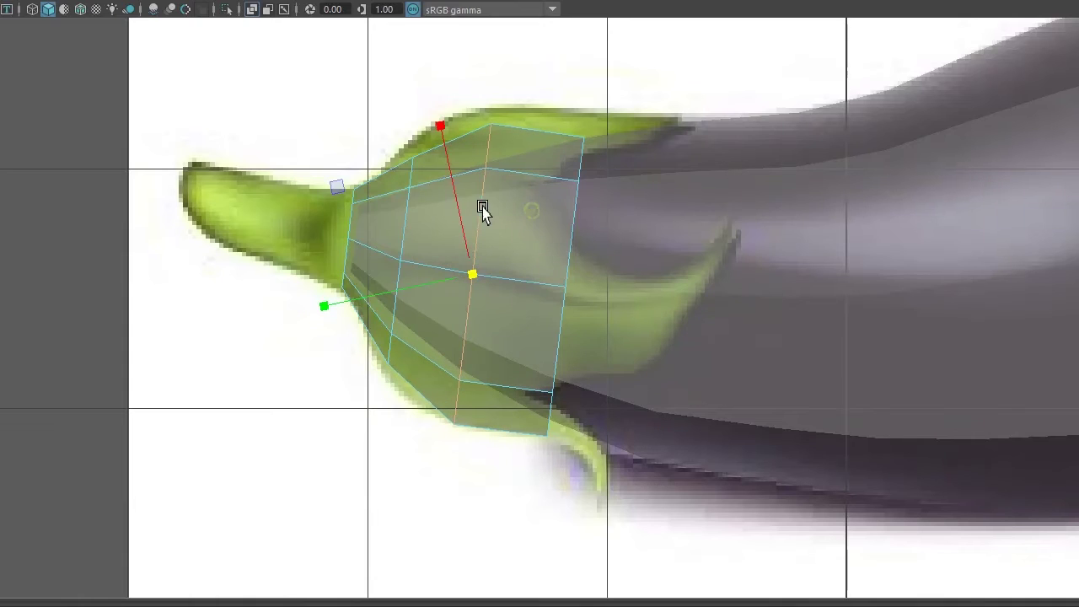
Nudge the cap mesh upward and slide its right-hand rim edge up along itself.
key(F8)
click(486, 221)
key(w)
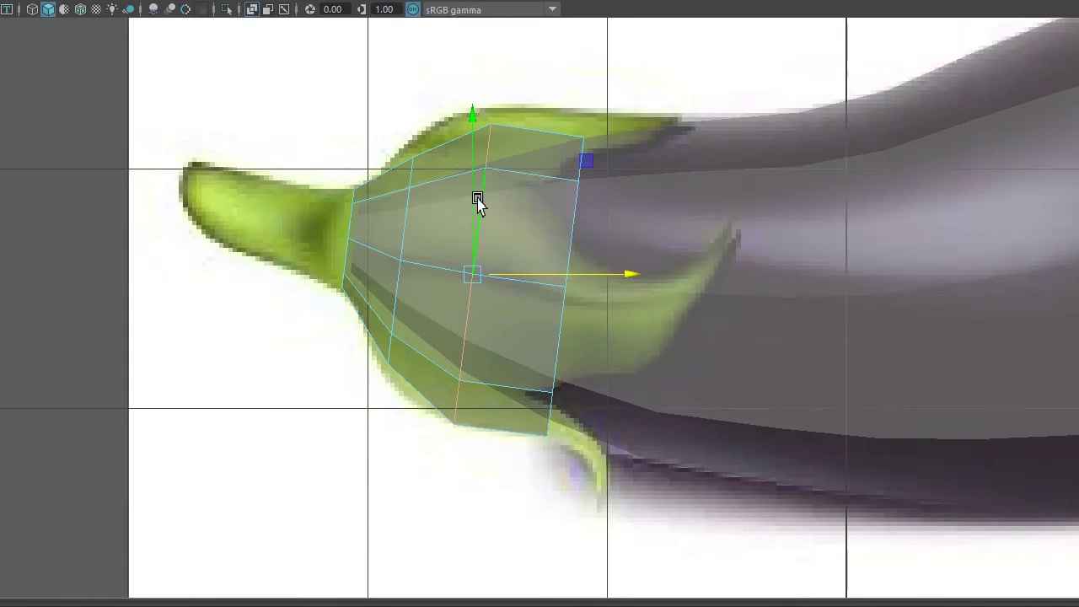
drag(477, 202, 471, 187)
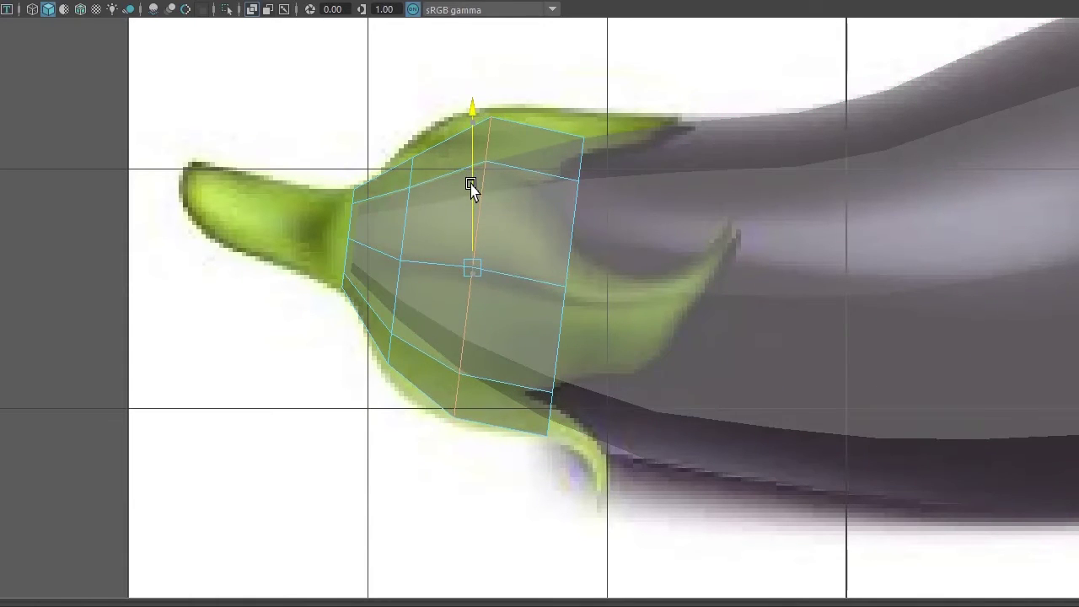
click(576, 224)
key(d)
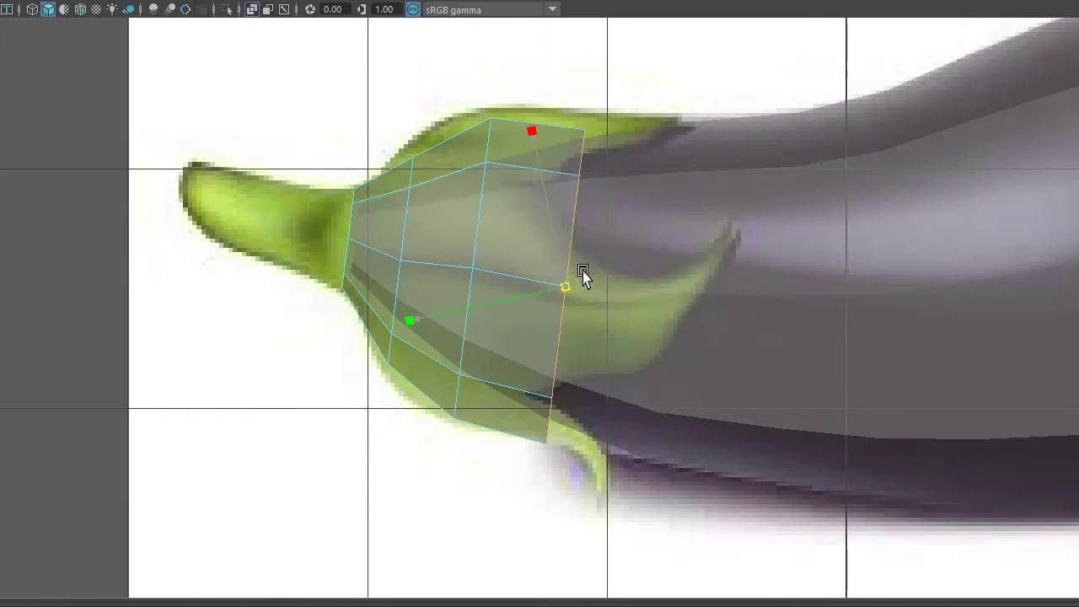
click(571, 241)
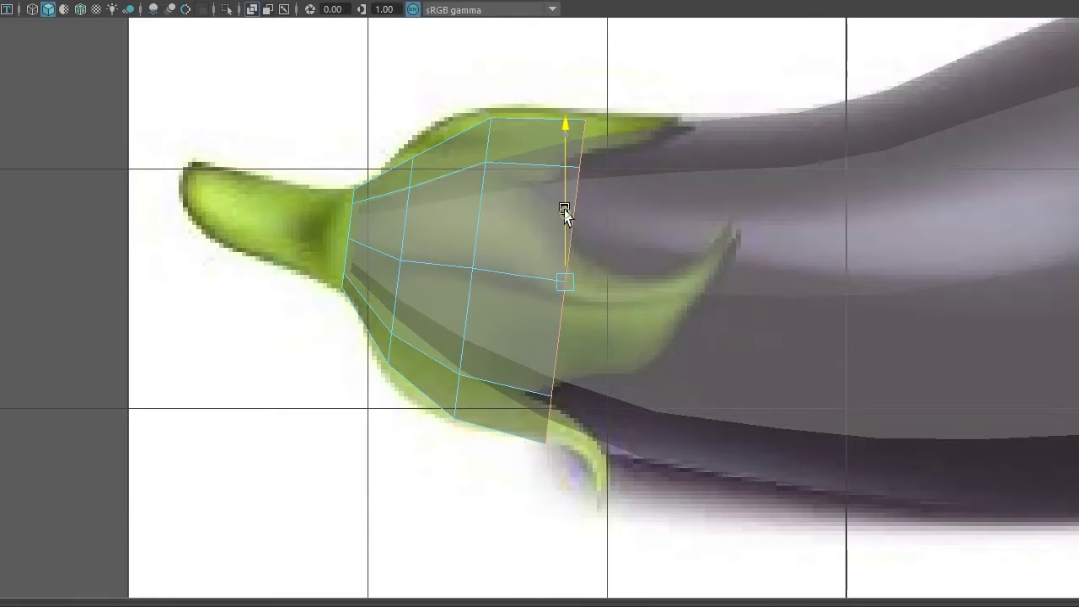
drag(564, 210, 564, 206)
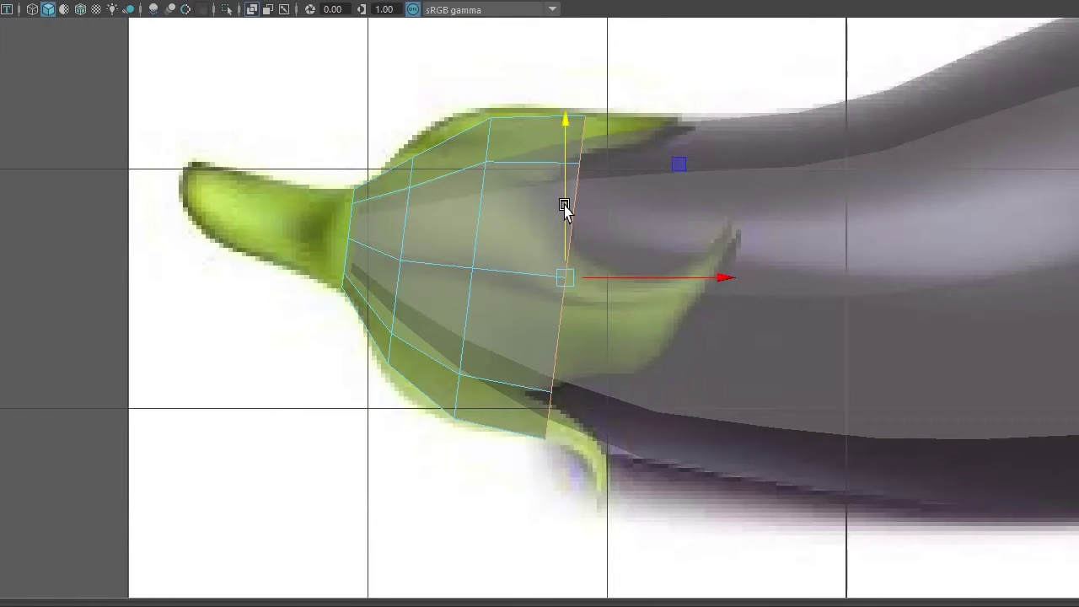
Snap the pivot of the next edge toward the stem onto the vertical edge, then show four views.
click(399, 280)
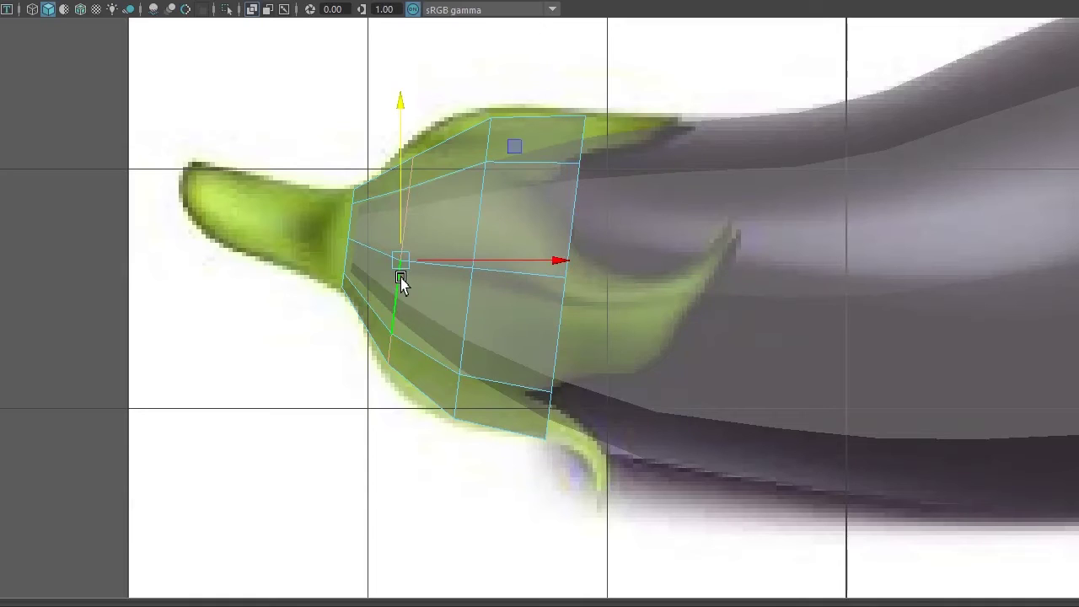
key(d)
click(413, 263)
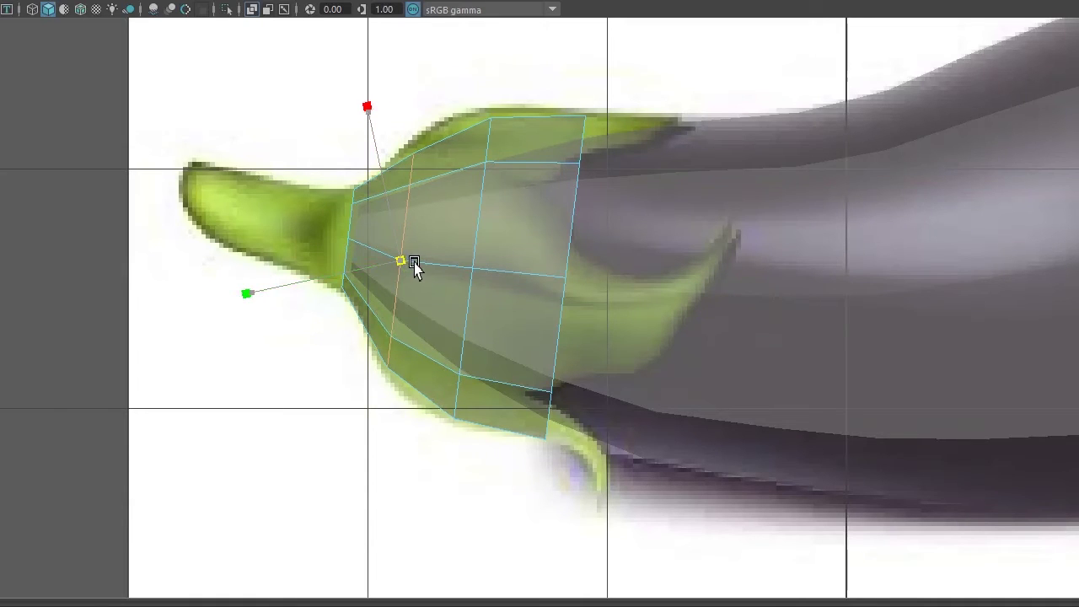
drag(413, 263, 421, 251)
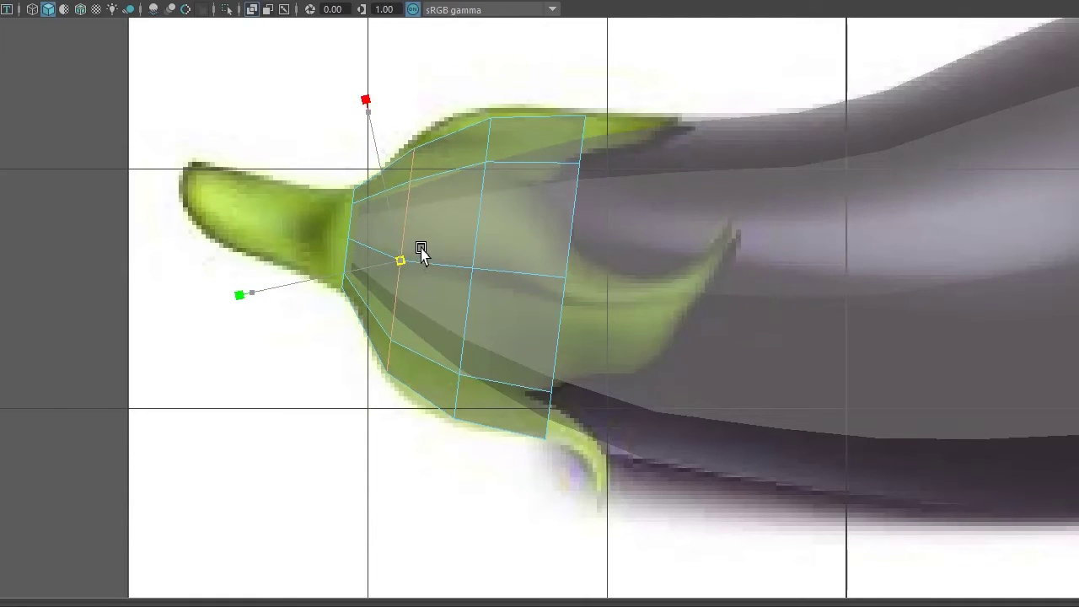
click(477, 238)
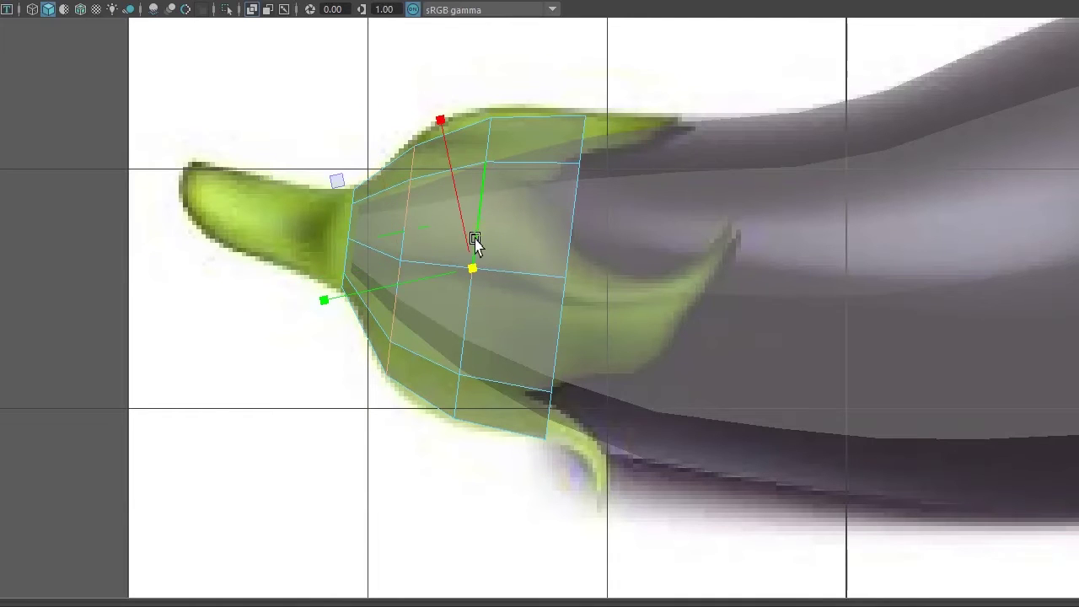
click(470, 262)
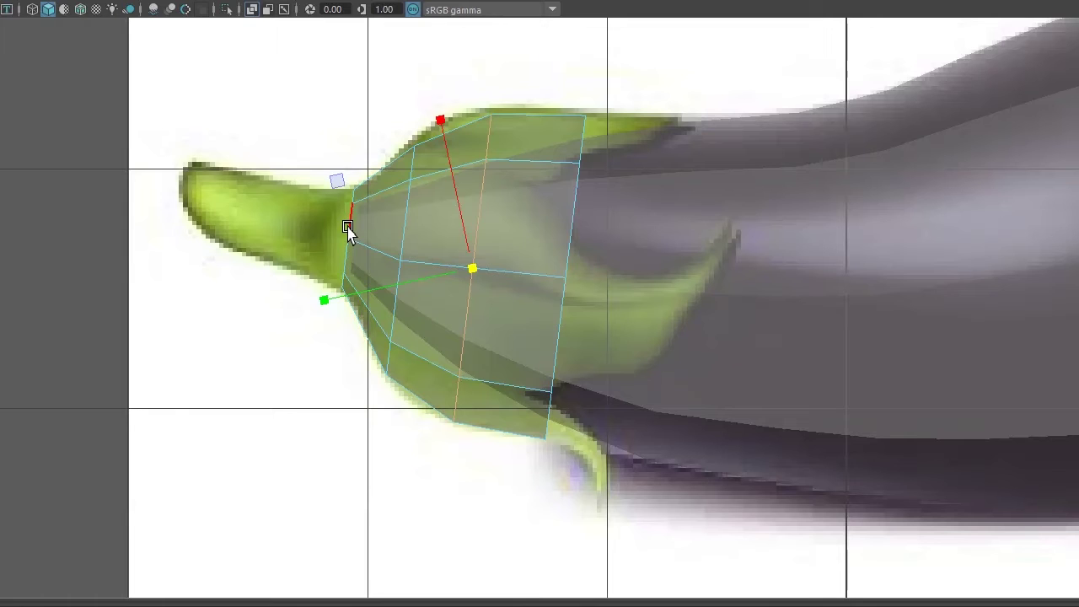
key(space)
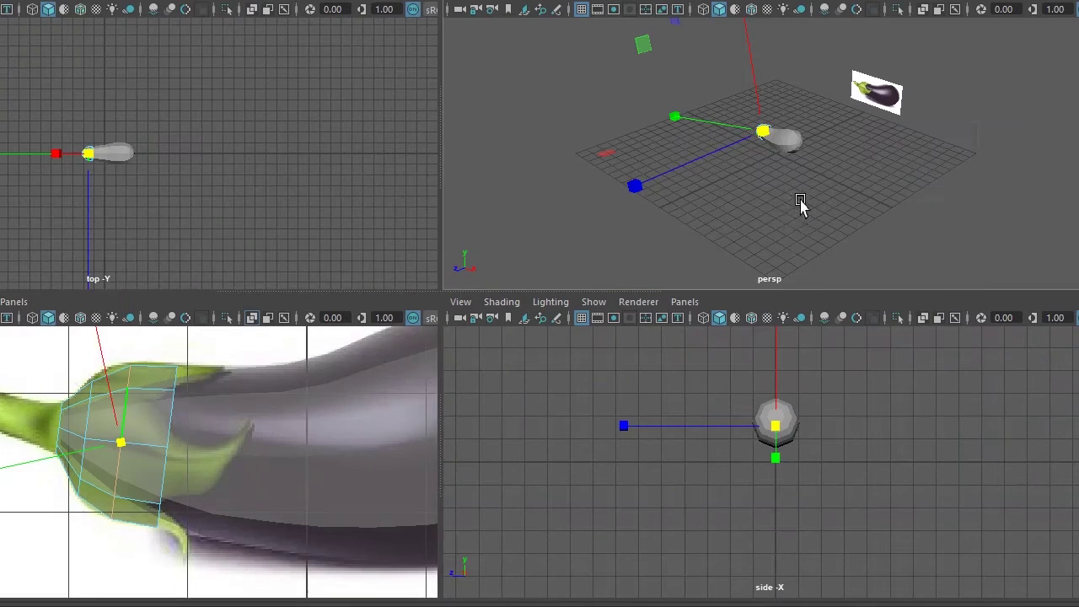
In the enlarged perspective view, select the border edge loop around the calyx's open stem end.
key(space)
mouse_move(469, 341)
alt+mouse_down()
mouse_move(643, 325)
mouse_move(325, 258)
mouse_move(504, 378)
alt+mouse_up()
scroll(429, 226, up, 2)
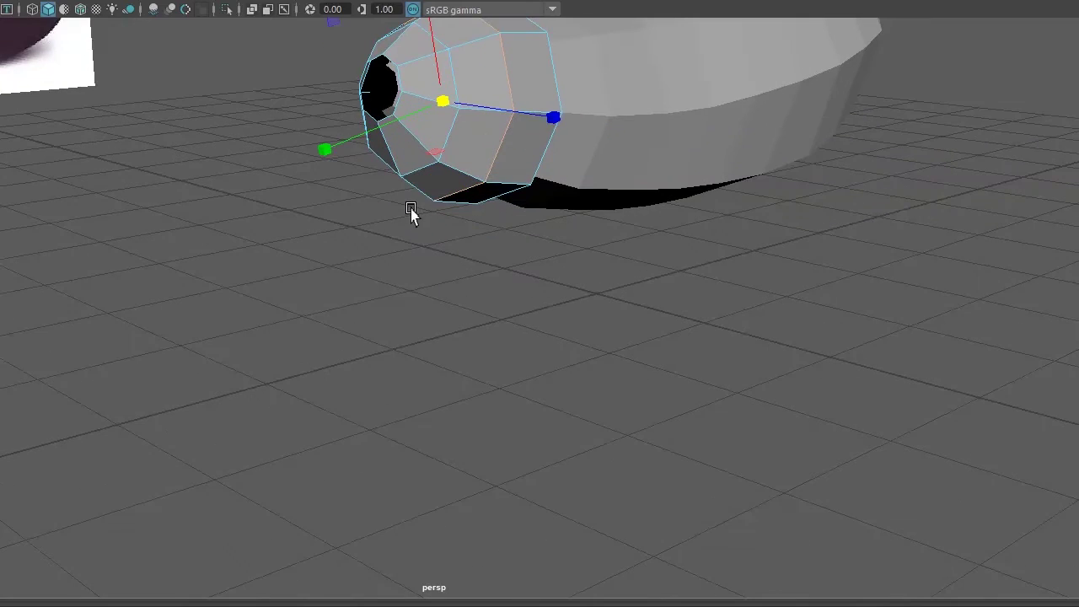
alt+drag(410, 213, 405, 260)
right_drag(410, 263, 407, 236)
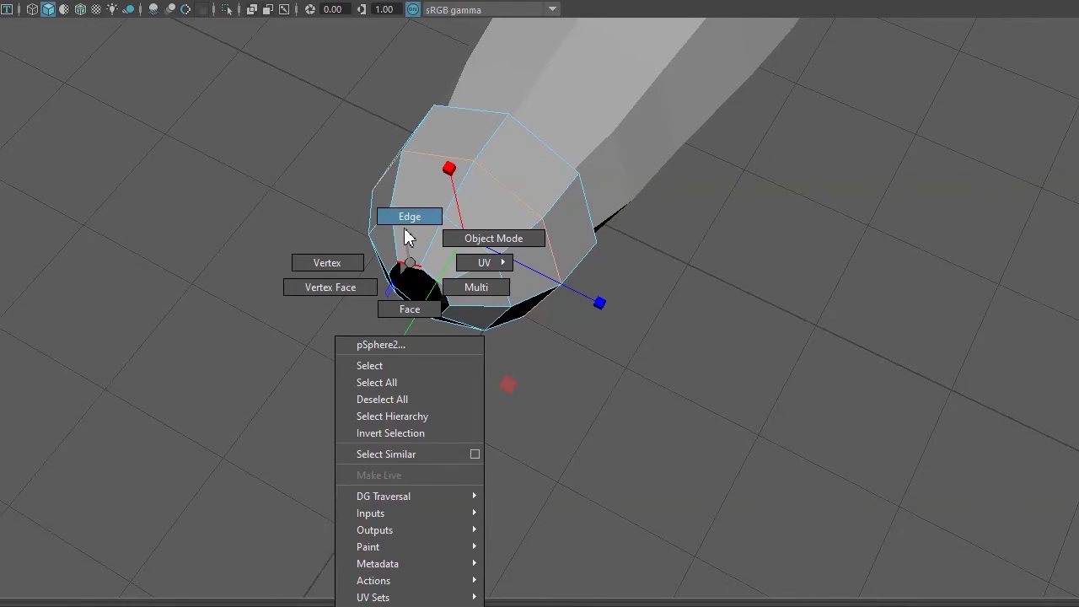
mouse_move(416, 284)
alt+mouse_down()
mouse_move(549, 373)
mouse_move(472, 366)
alt+mouse_up()
scroll(514, 368, up, 2)
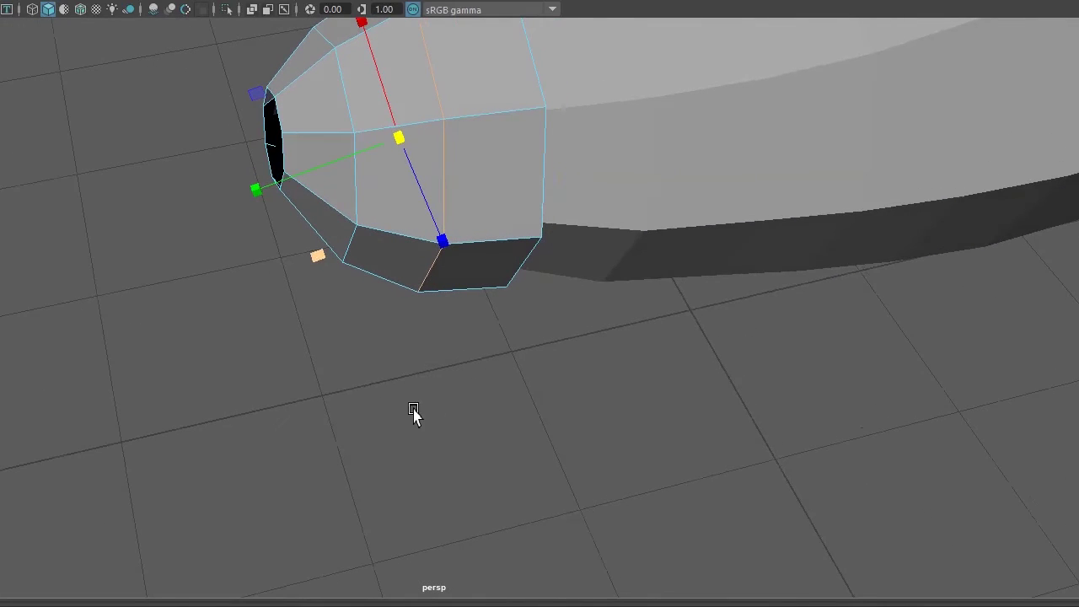
click(287, 344)
double_click(279, 116)
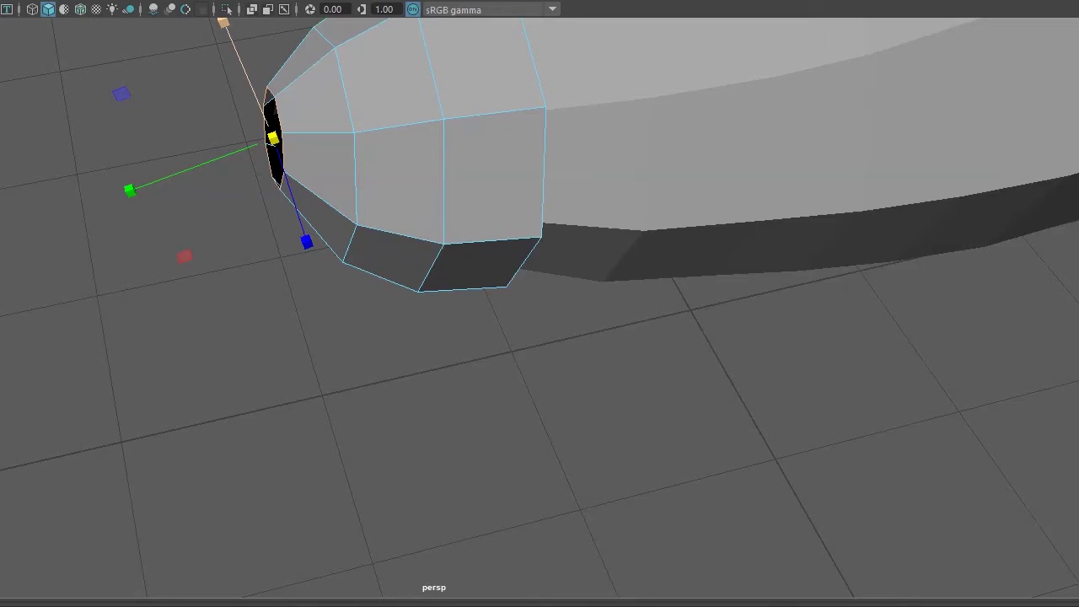
Fill the hole with Mesh > Fill Hole and select the new cap face.
click(110, 1)
click(109, 1)
click(109, 2)
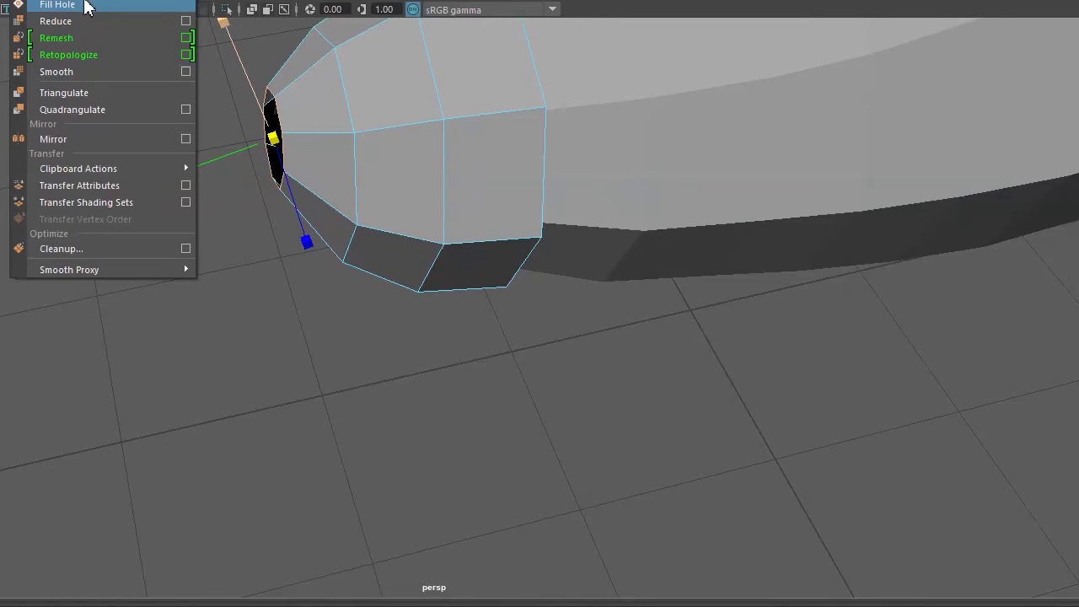
click(82, 5)
alt+drag(465, 289, 543, 278)
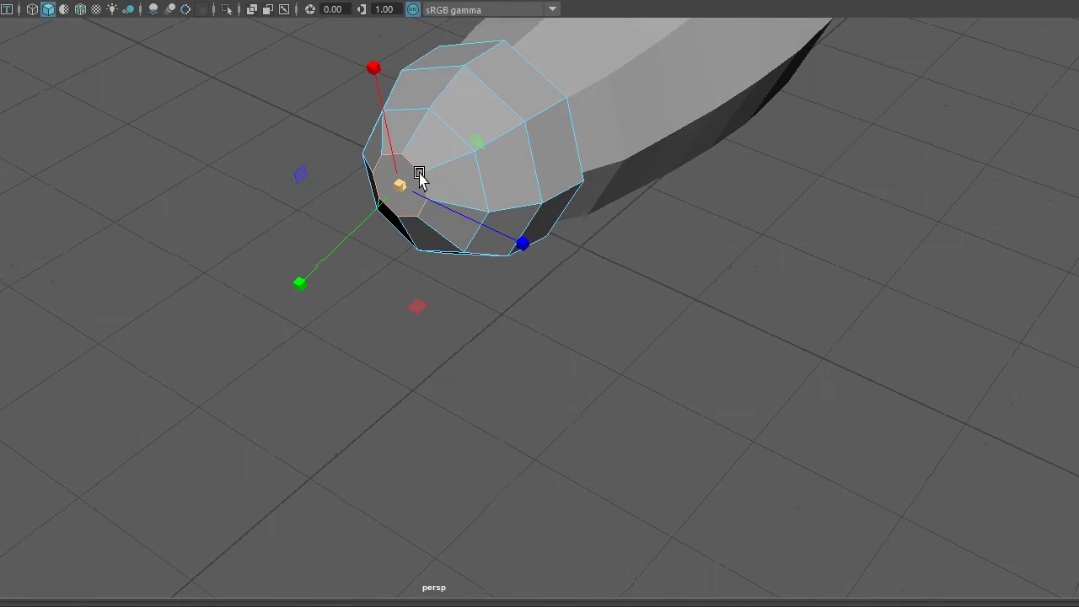
right_drag(421, 203, 416, 216)
click(399, 195)
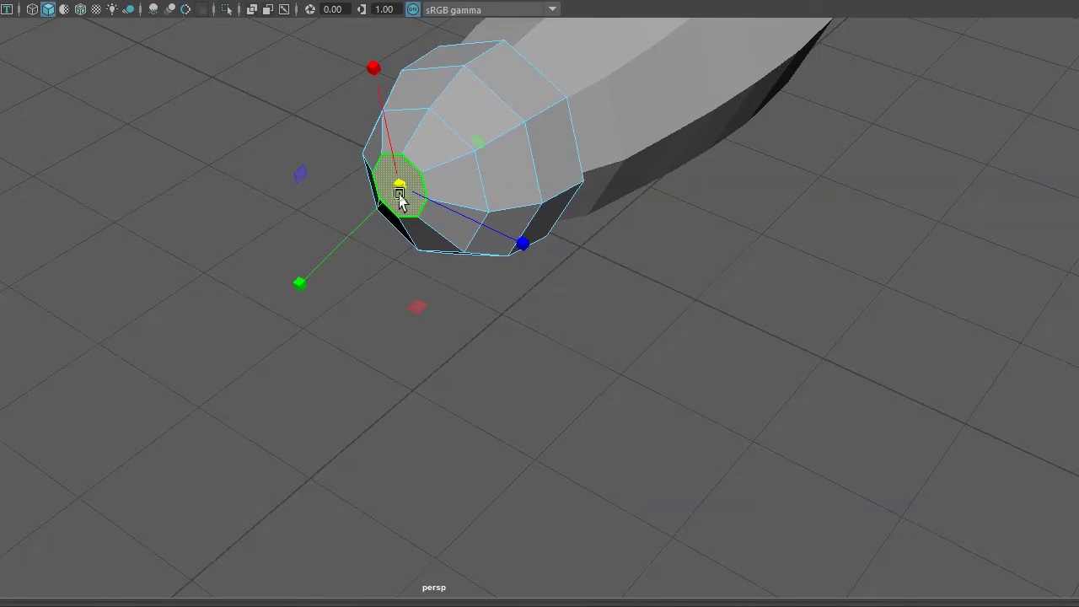
key(space)
key(space)
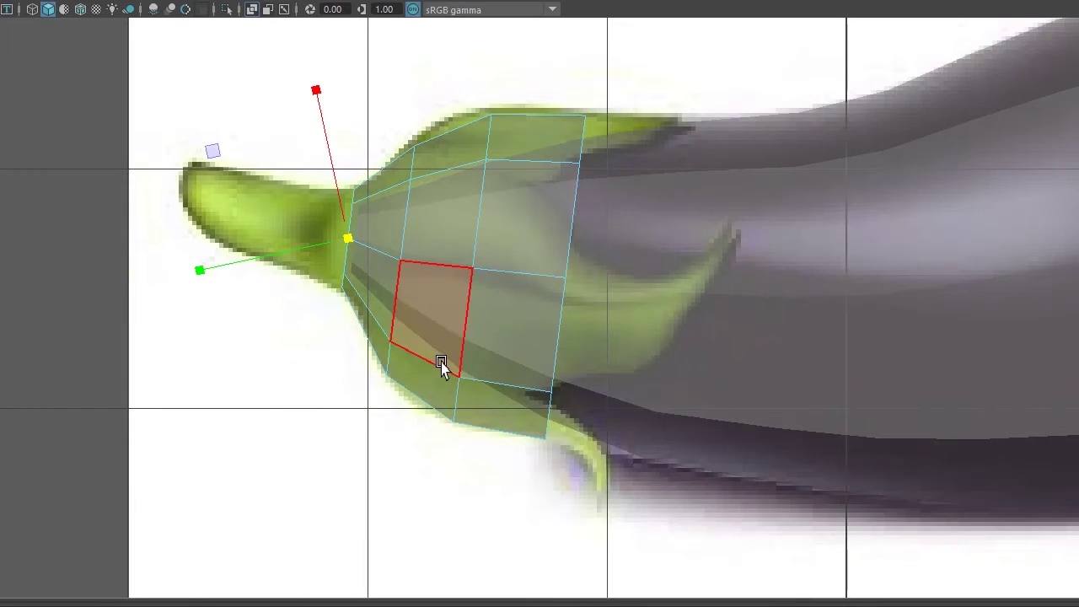
Extrude the cap face out toward the stem tip and tilt the new end face.
key(ctrl+e)
drag(352, 239, 184, 195)
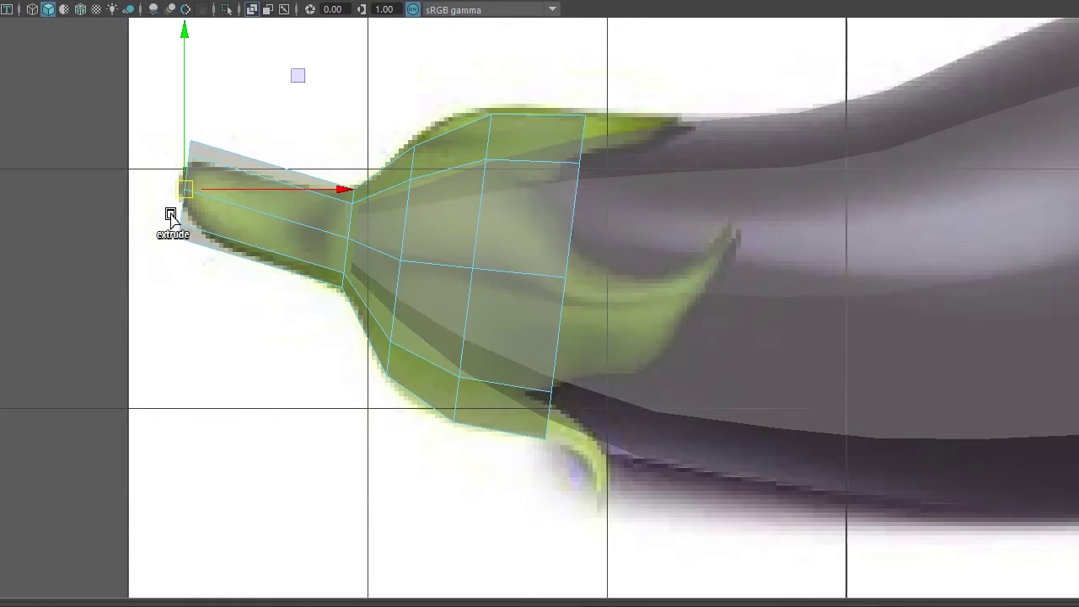
key(e)
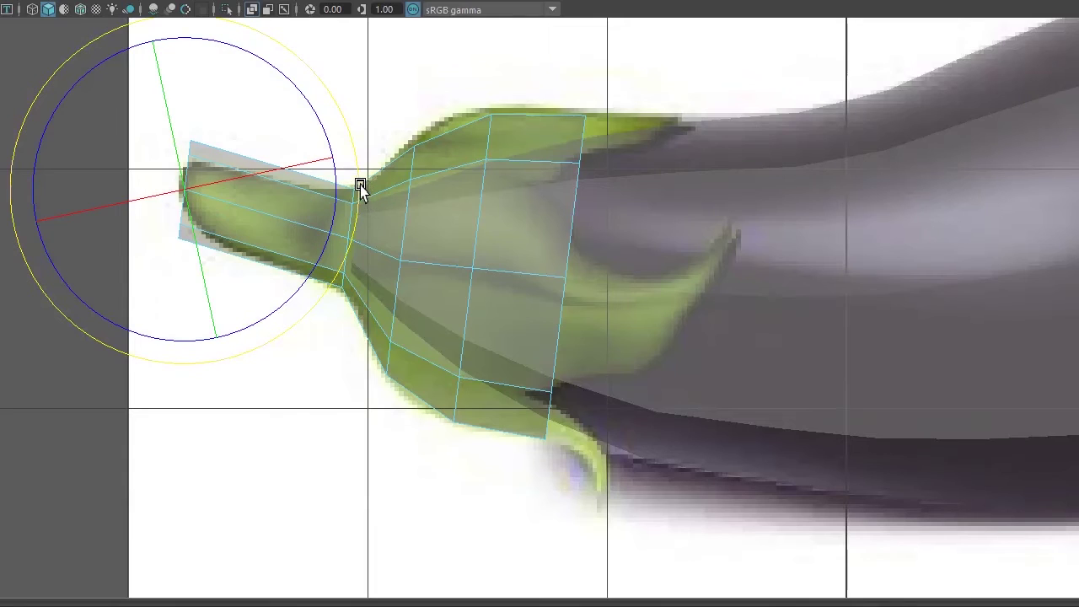
drag(358, 187, 358, 232)
drag(352, 137, 365, 226)
Move and rotate the stem end so the thin stem follows the reference outline.
key(w)
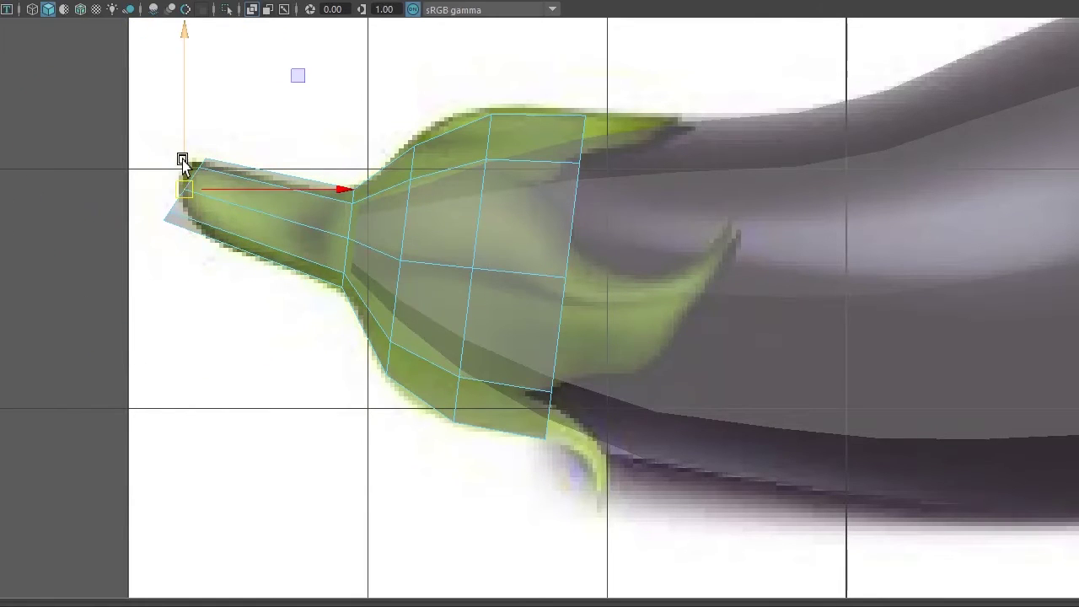
drag(183, 161, 180, 144)
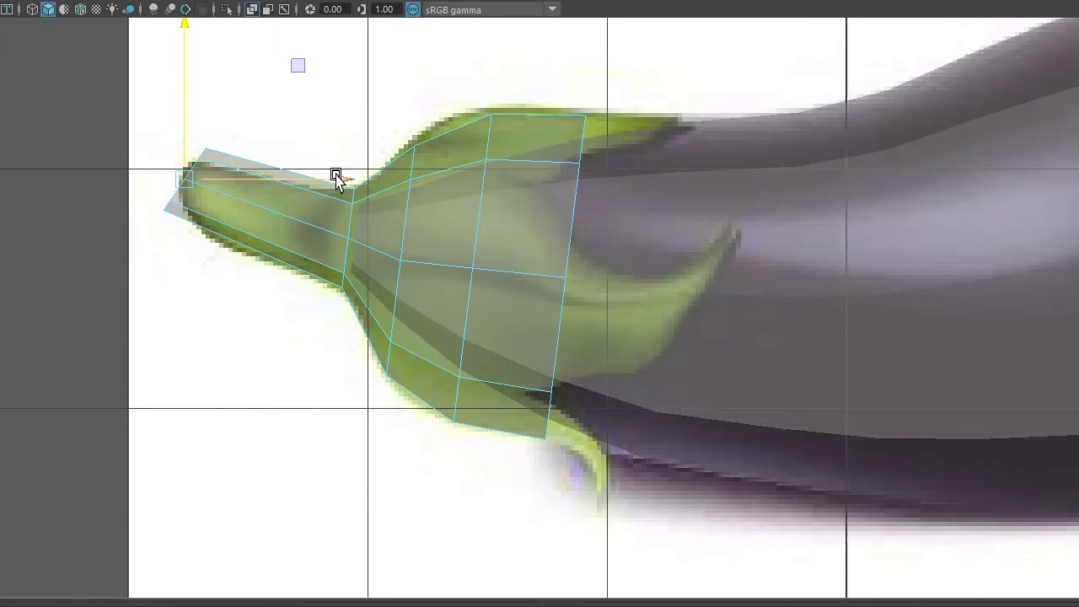
drag(340, 178, 327, 179)
key(e)
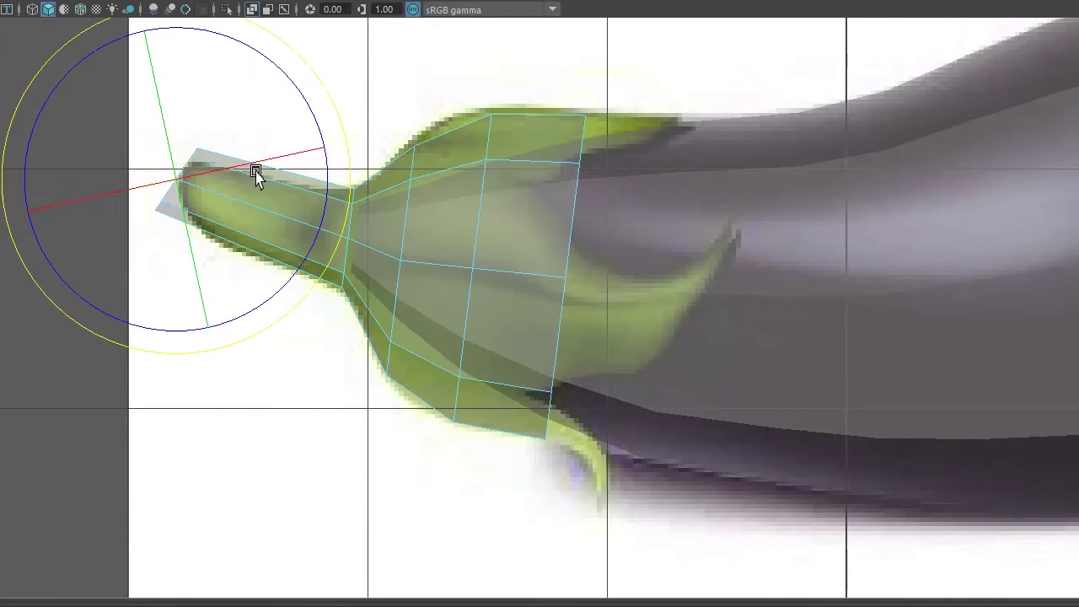
drag(345, 144, 349, 166)
key(r)
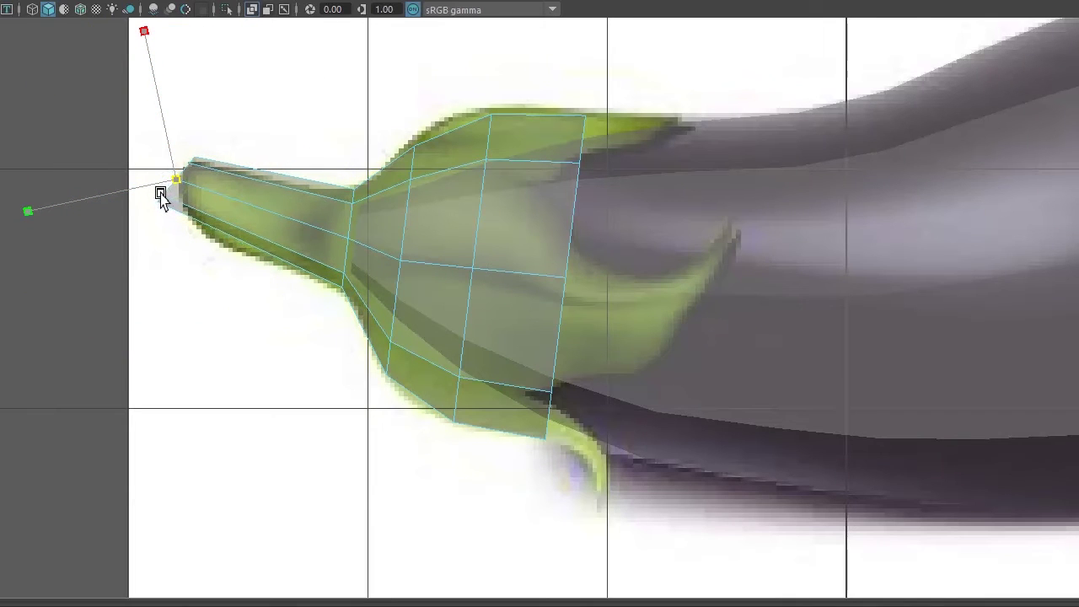
key(e)
key(w)
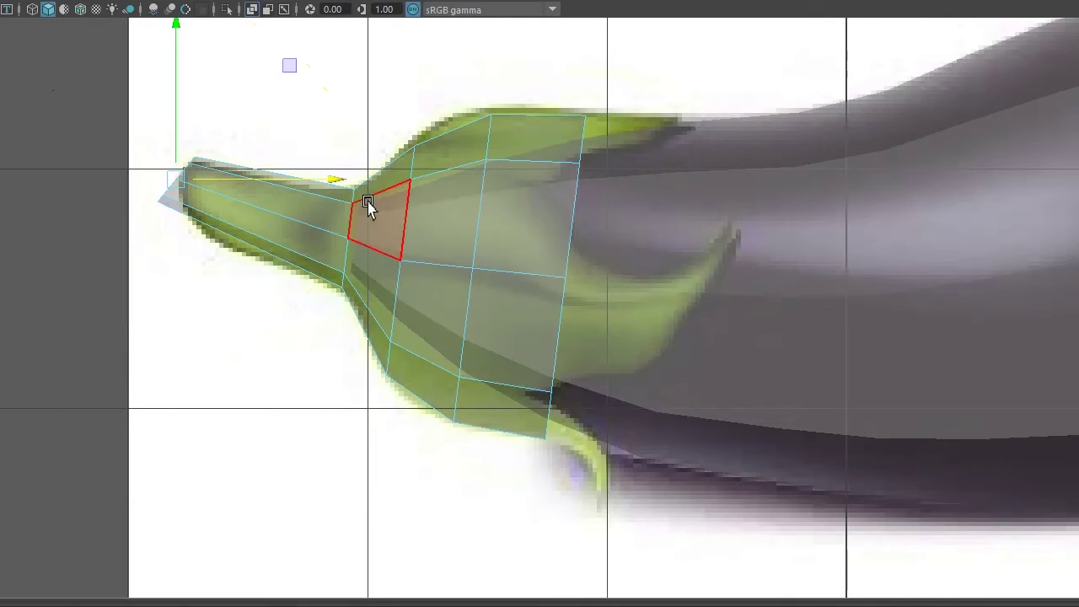
drag(334, 183, 332, 186)
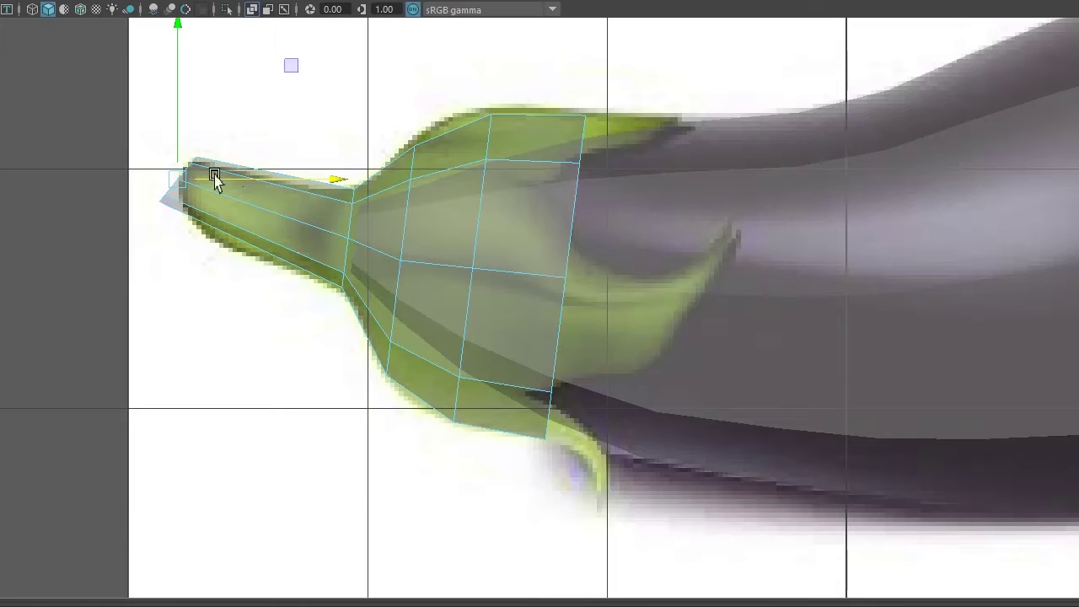
drag(176, 149, 256, 151)
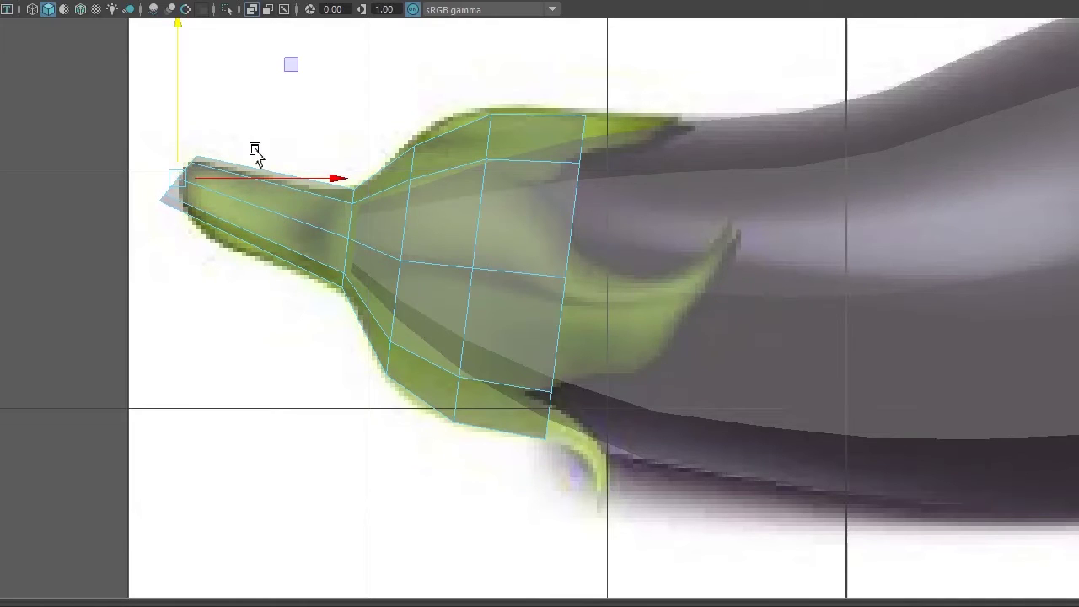
click(160, 0)
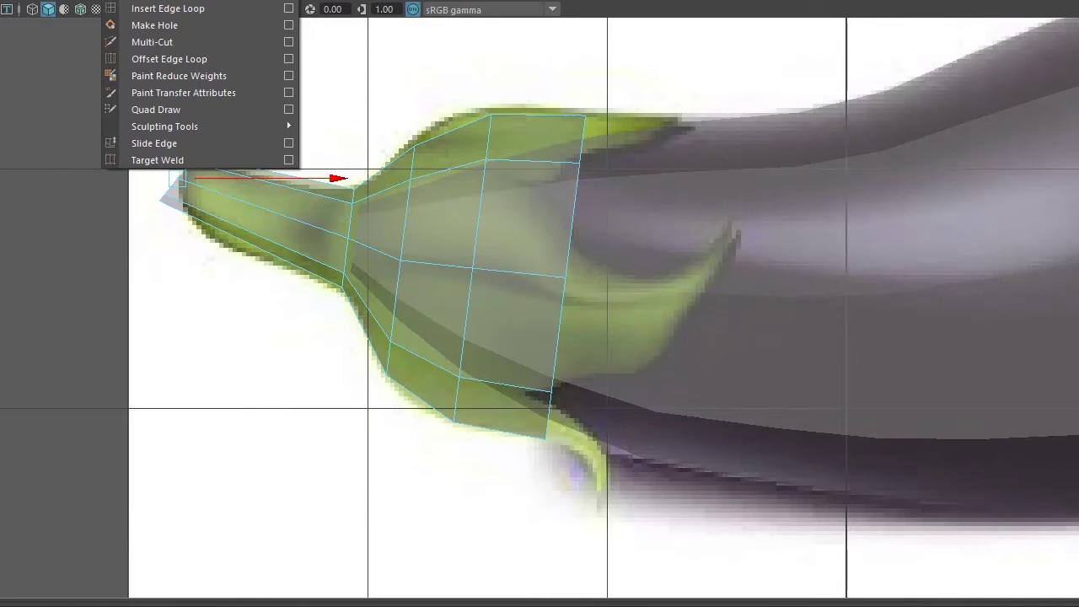
Insert an edge loop across the middle of the stem and nudge the stem-tip vertex.
click(202, 8)
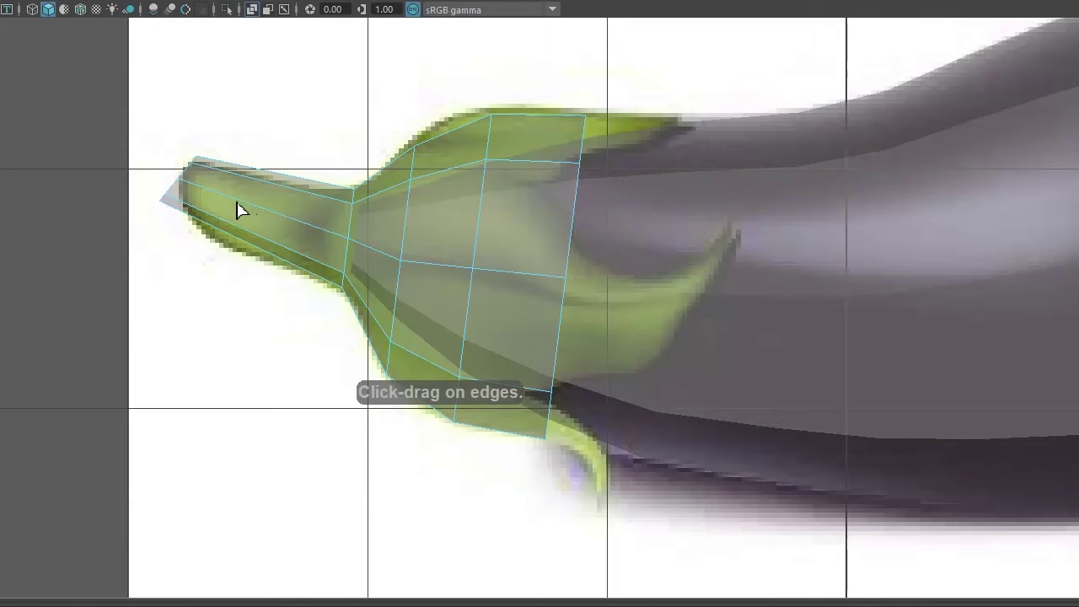
click(316, 225)
key(w)
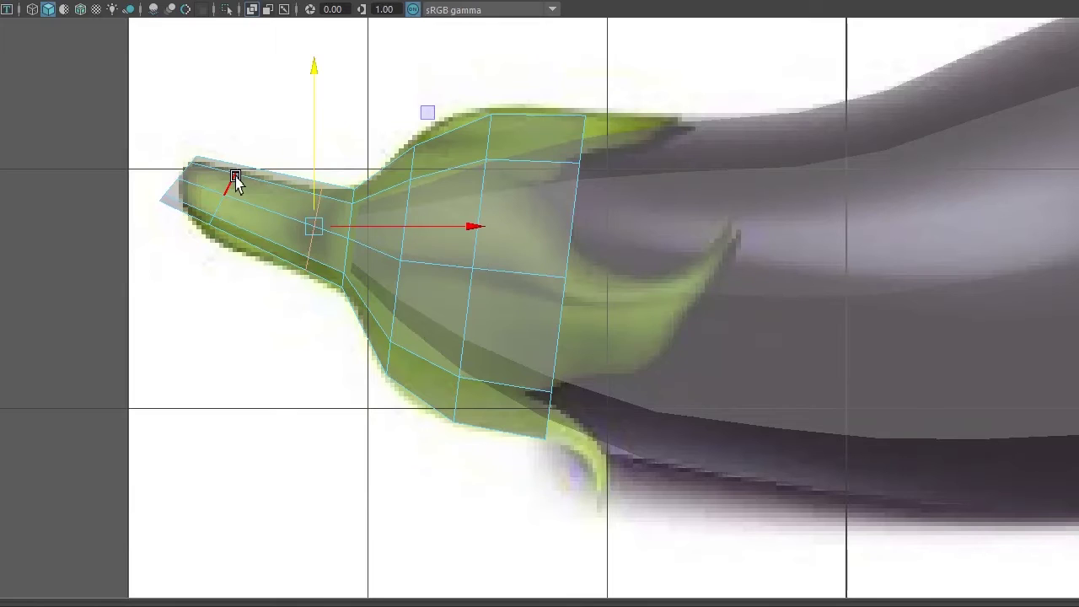
right_drag(236, 168, 233, 135)
click(232, 186)
click(233, 187)
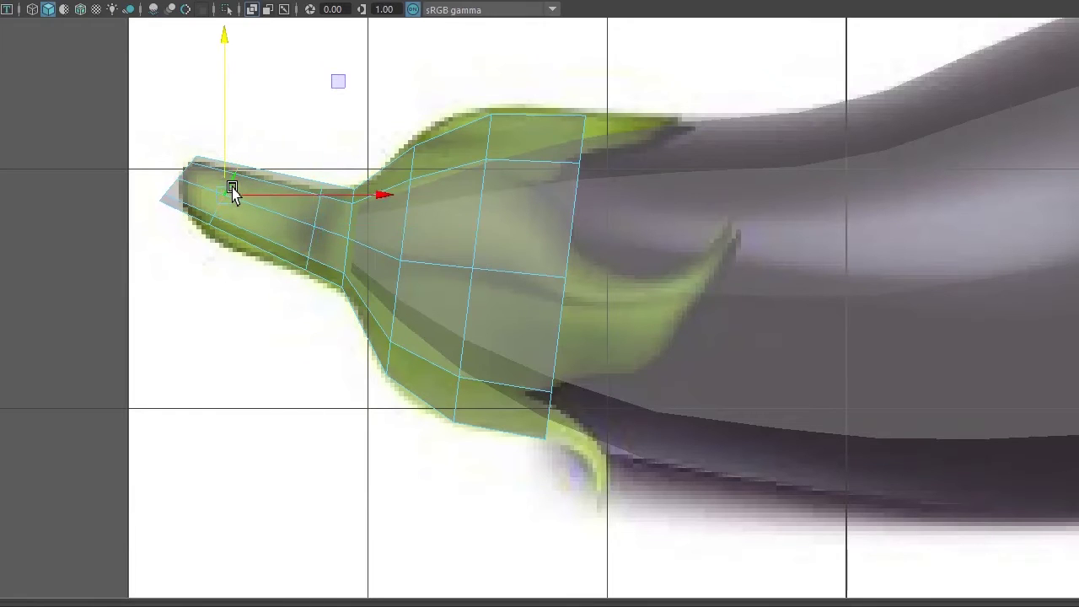
drag(224, 126, 221, 137)
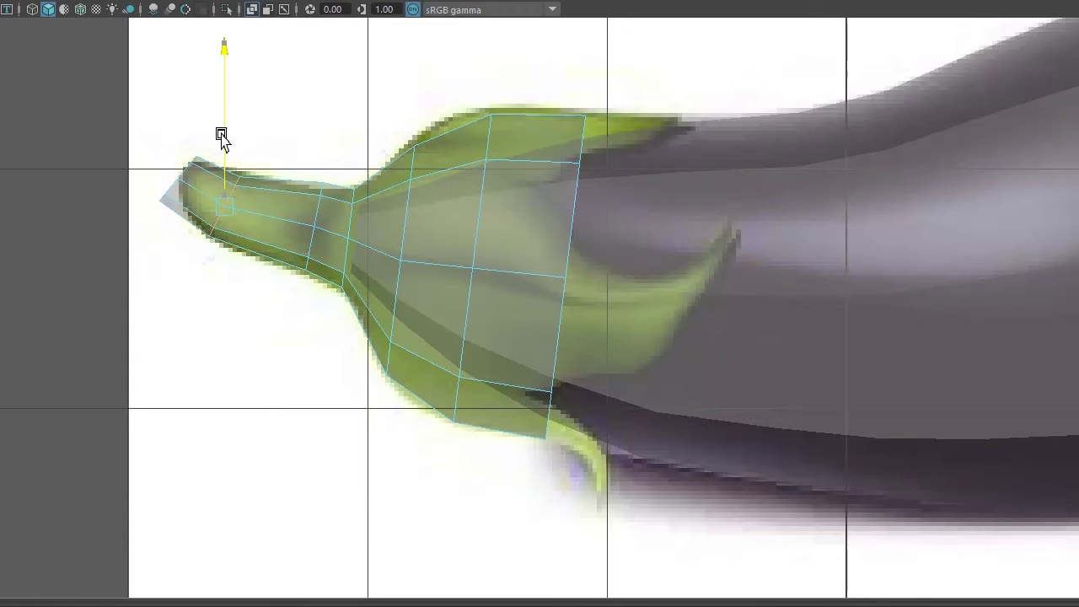
Slide another stem vertex along the surface and lower it to follow the reference curve.
click(227, 211)
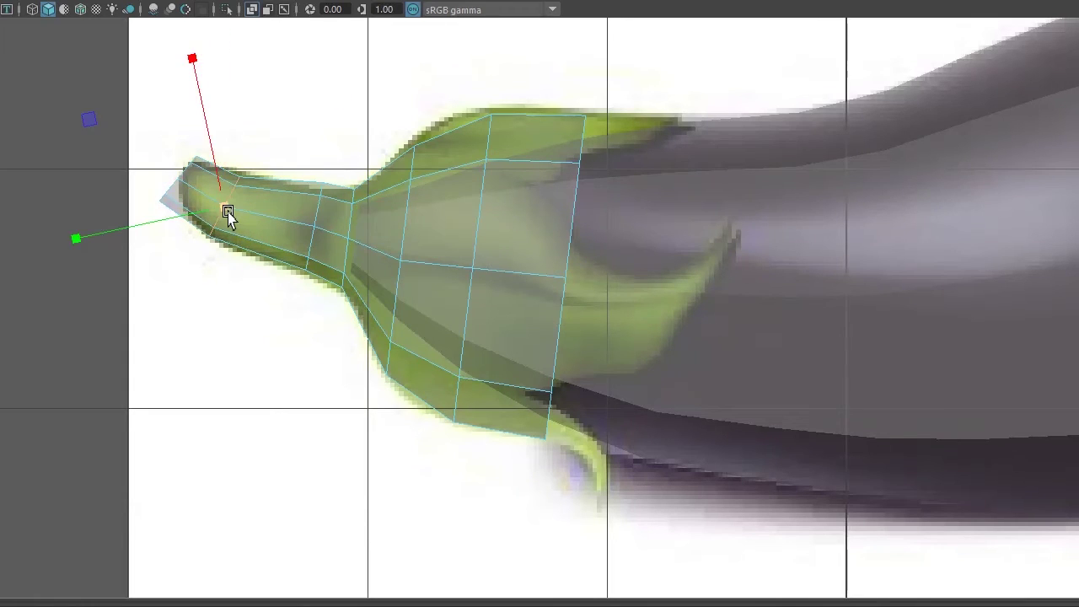
drag(228, 211, 313, 216)
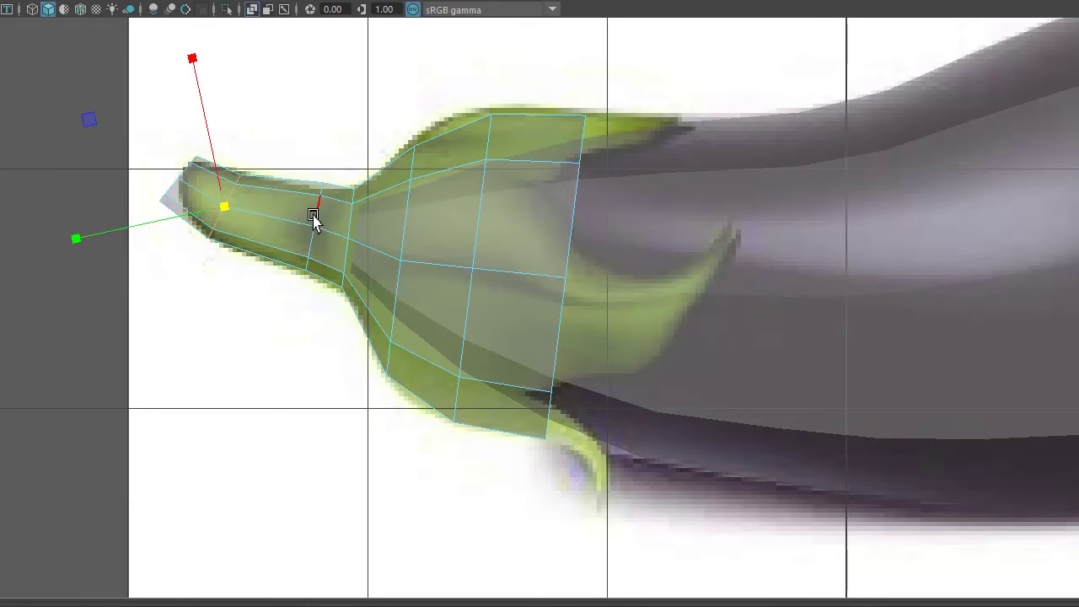
key(e)
key(w)
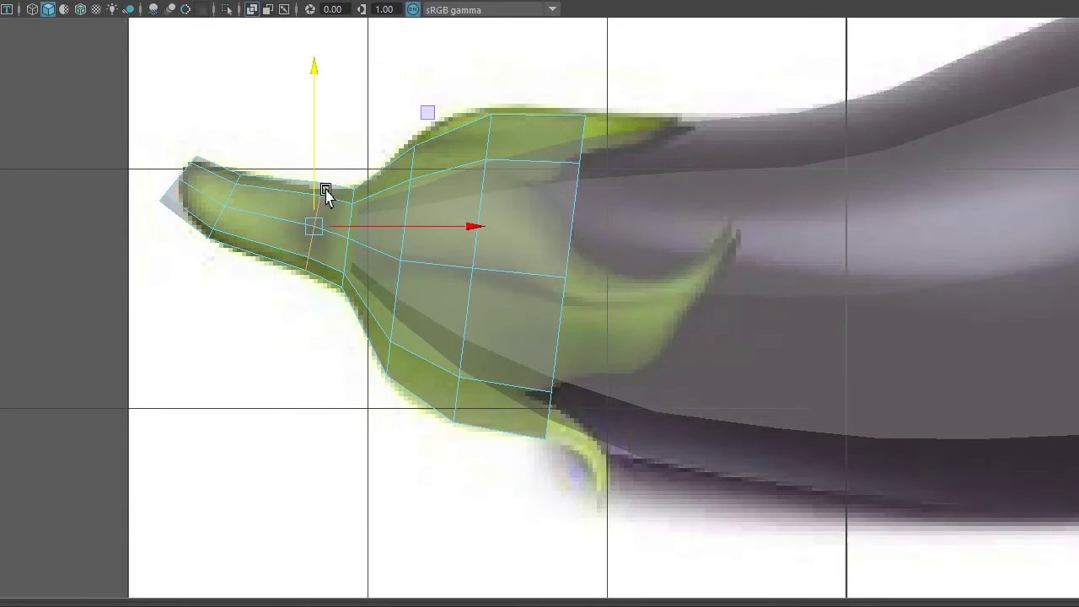
drag(313, 149, 313, 155)
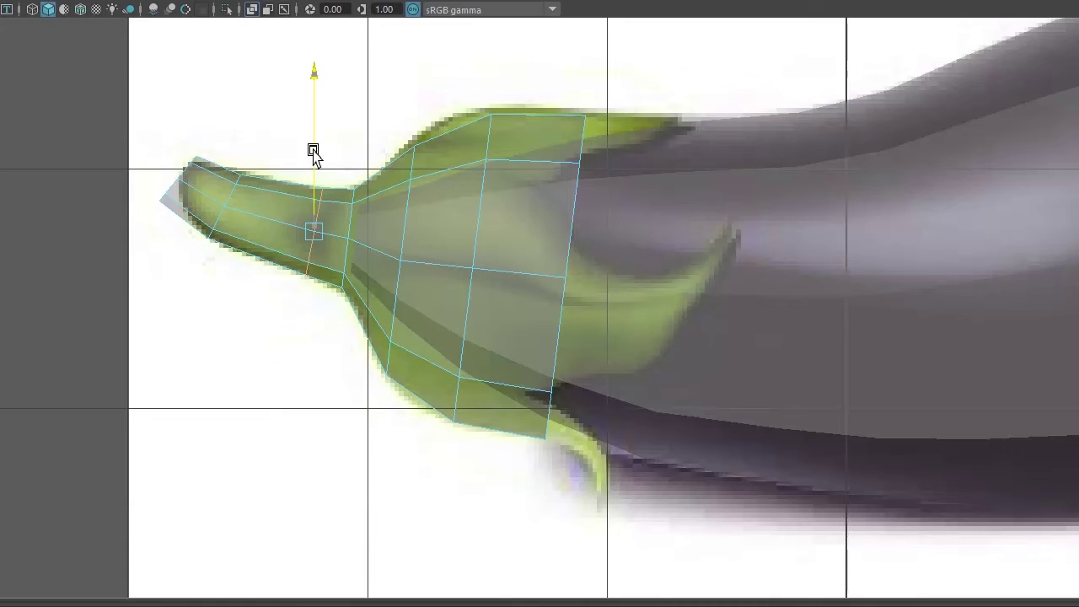
click(312, 232)
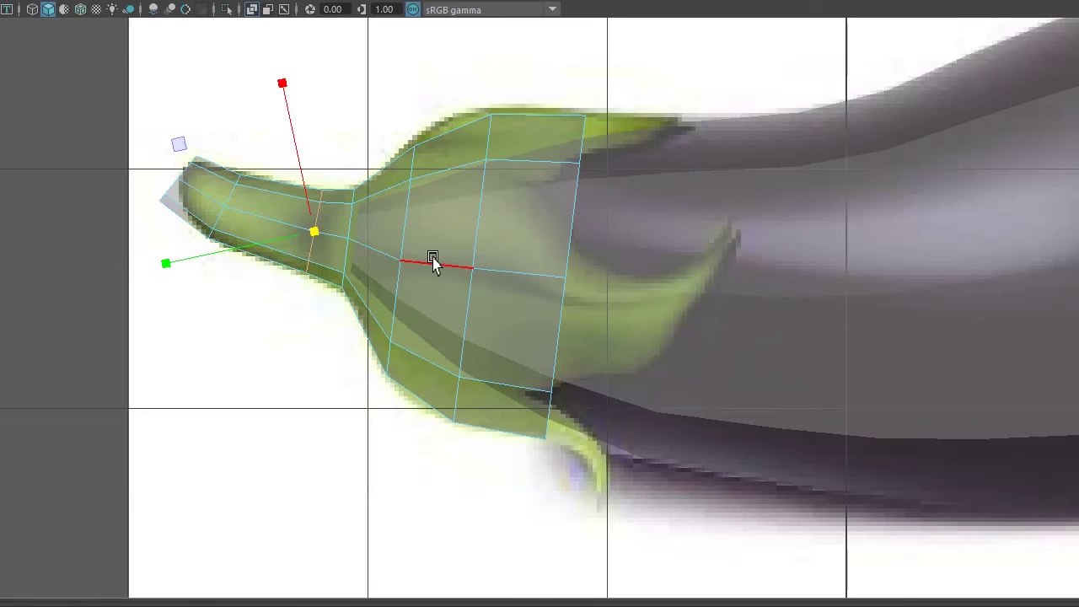
scroll(428, 262, down, 3)
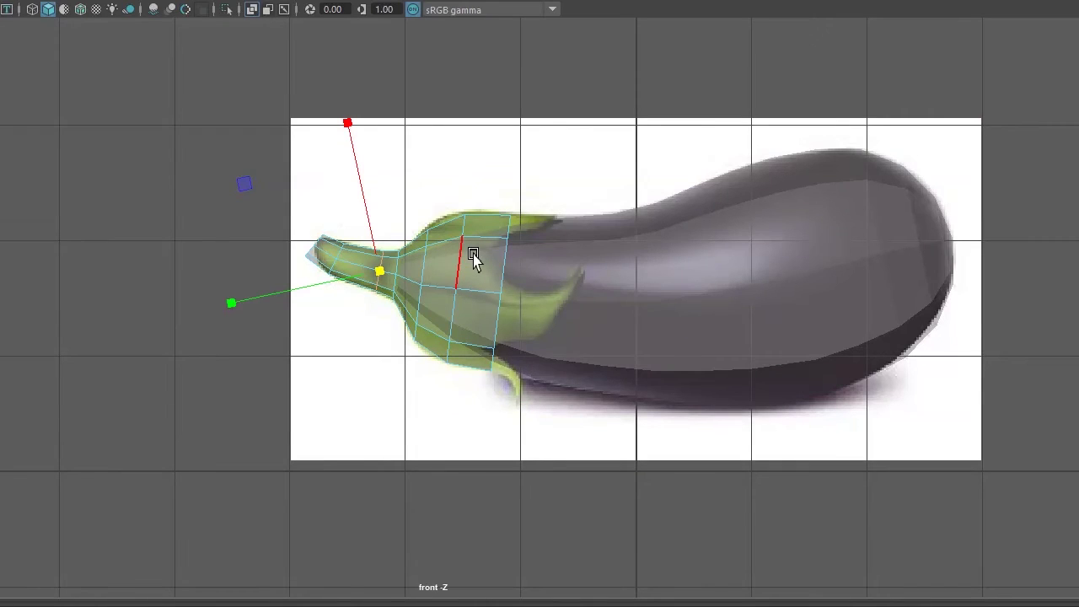
In the perspective view, extrude a top calyx face and raise it to start a leaf flap.
key(space)
key(space)
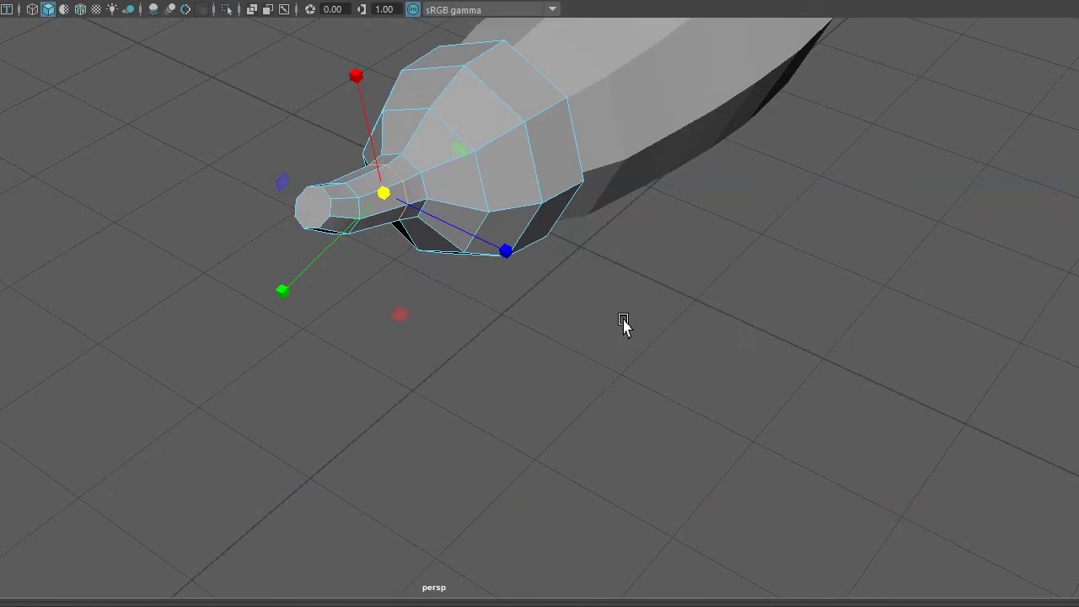
mouse_move(623, 325)
alt+mouse_down()
mouse_move(453, 270)
mouse_move(416, 306)
mouse_move(459, 317)
mouse_move(716, 309)
mouse_move(748, 297)
mouse_move(498, 294)
mouse_move(513, 326)
mouse_move(650, 310)
alt+mouse_up()
right_drag(461, 184, 471, 206)
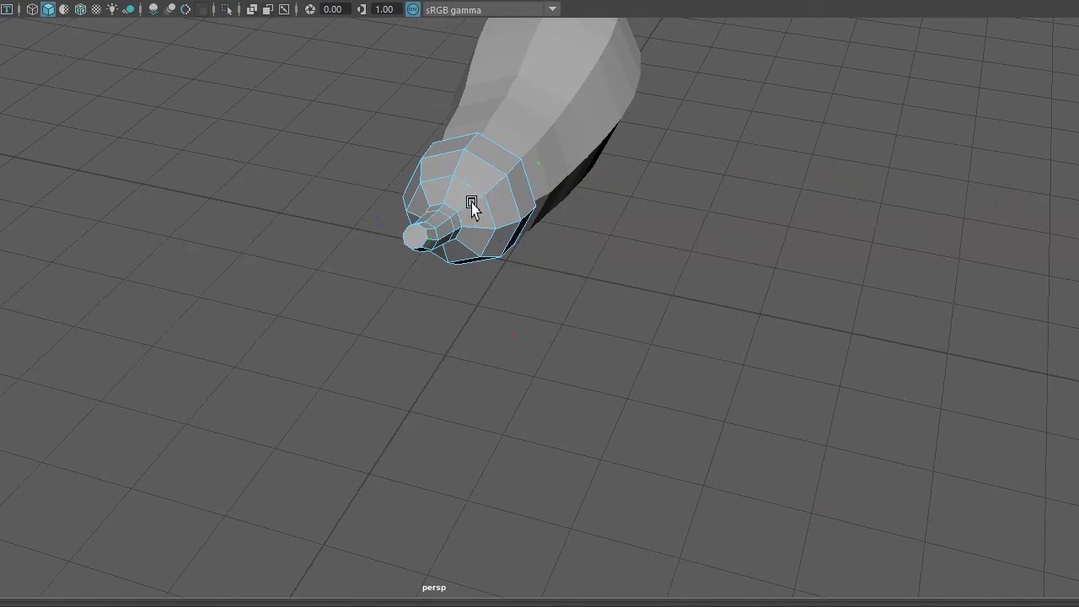
mouse_move(523, 272)
alt+mouse_down()
mouse_move(491, 301)
mouse_move(461, 296)
alt+mouse_up()
click(458, 282)
key(ctrl+e)
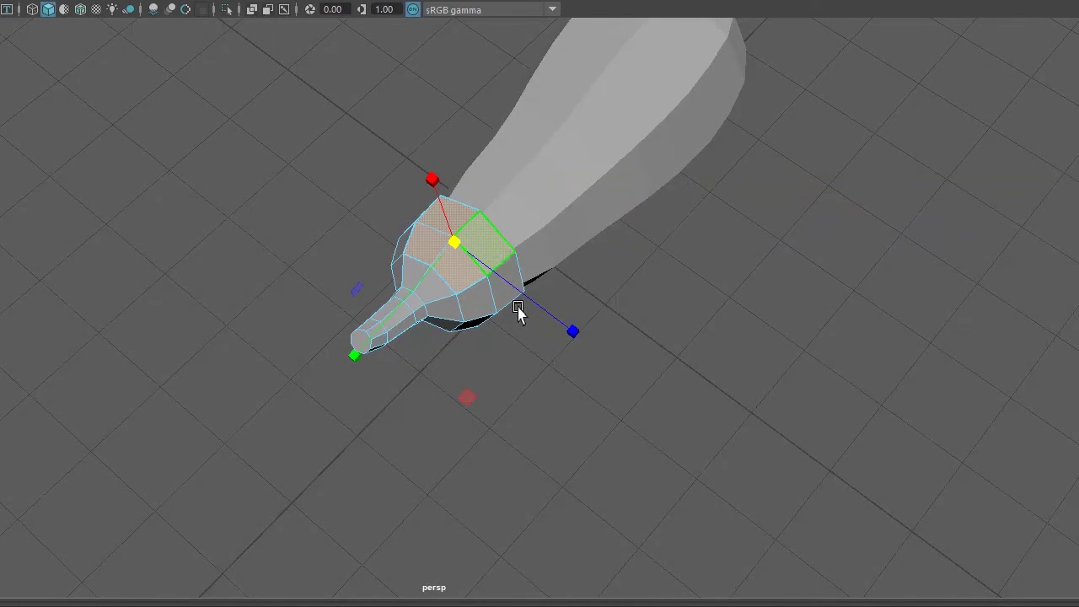
alt+drag(518, 310, 595, 295)
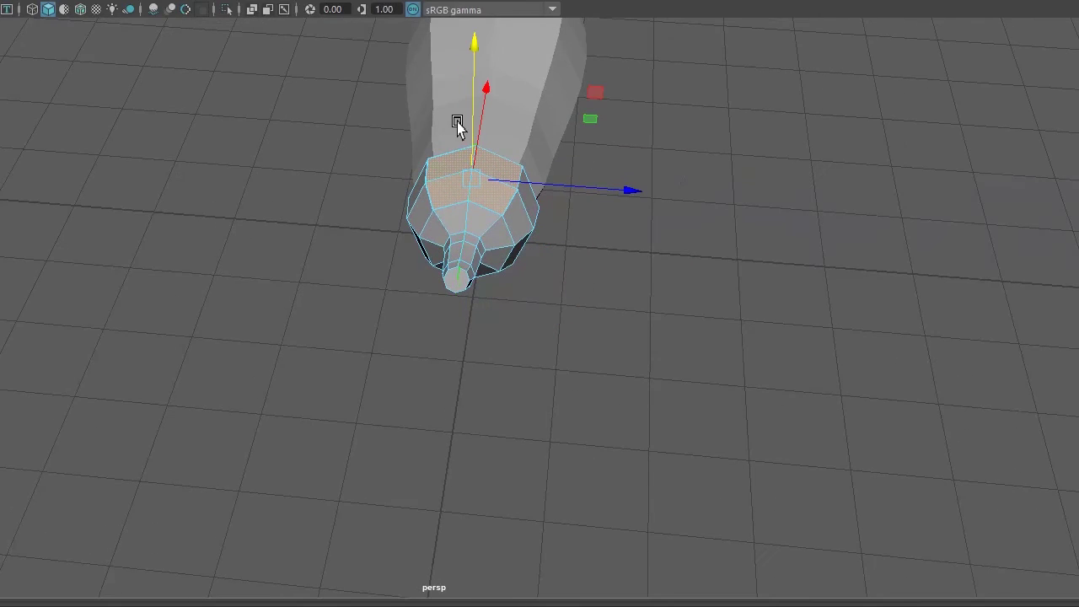
drag(479, 126, 479, 121)
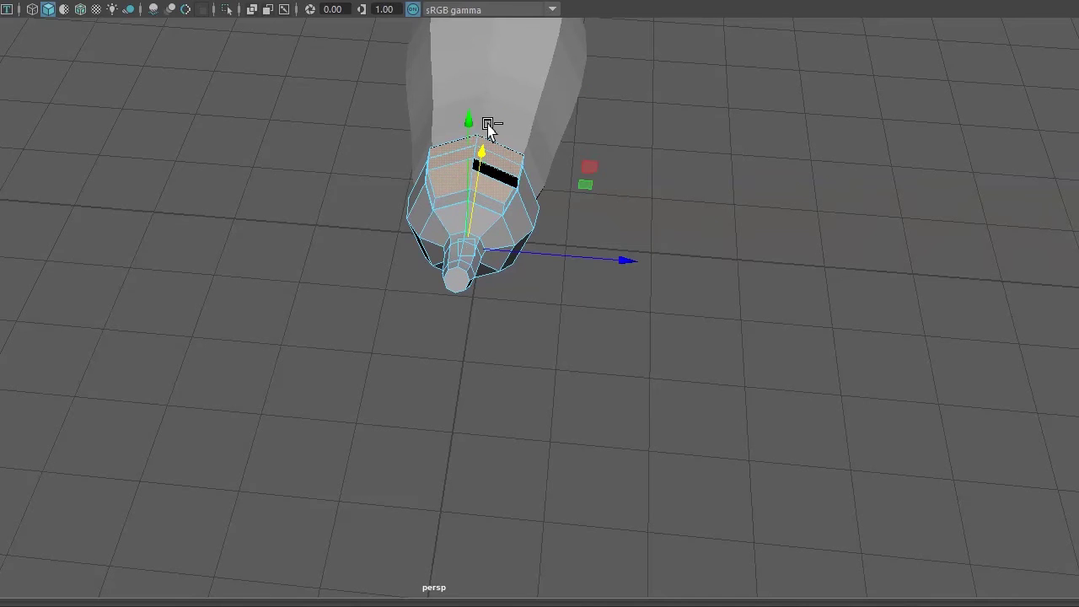
mouse_move(559, 216)
alt+mouse_down()
mouse_move(557, 273)
mouse_move(568, 242)
mouse_move(576, 277)
alt+mouse_up()
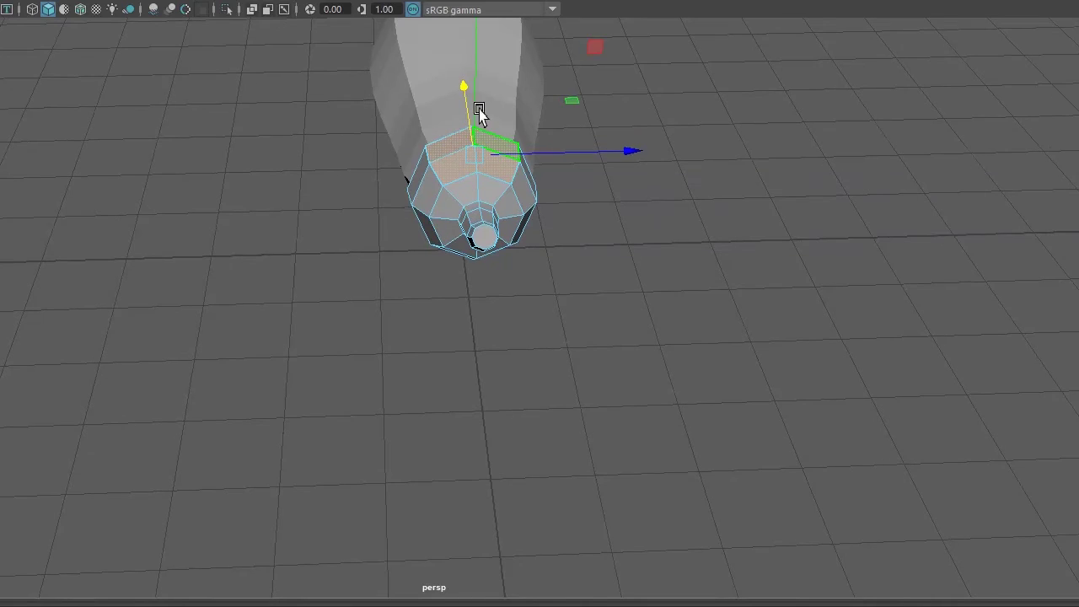
mouse_move(475, 90)
mouse_down()
mouse_move(475, 74)
mouse_move(478, 149)
mouse_up()
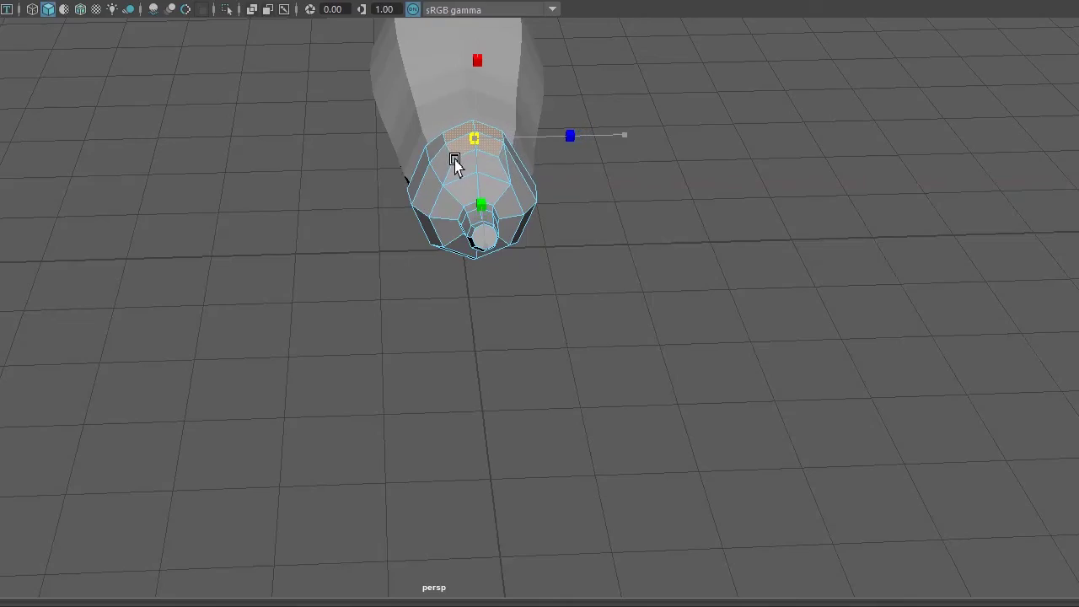
mouse_move(448, 188)
alt+mouse_down()
mouse_move(480, 265)
mouse_move(547, 258)
mouse_move(622, 273)
mouse_move(545, 250)
mouse_move(654, 262)
mouse_move(665, 279)
mouse_move(612, 299)
mouse_move(468, 266)
alt+mouse_up()
Select the side, front and bottom calyx faces, then push them out and tilt them.
click(440, 192)
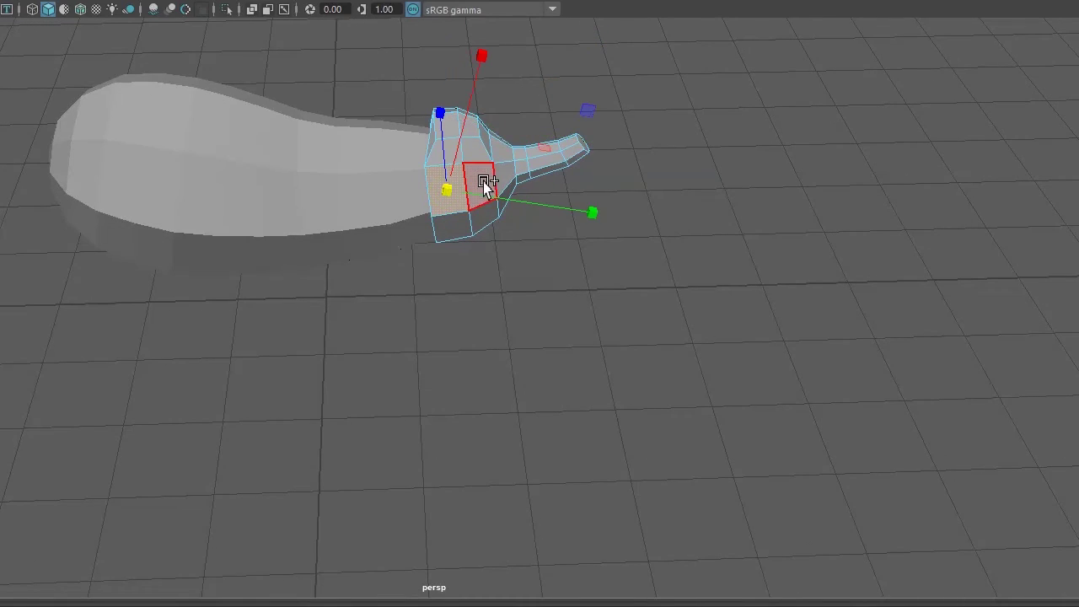
shift+click(486, 189)
shift+click(464, 232)
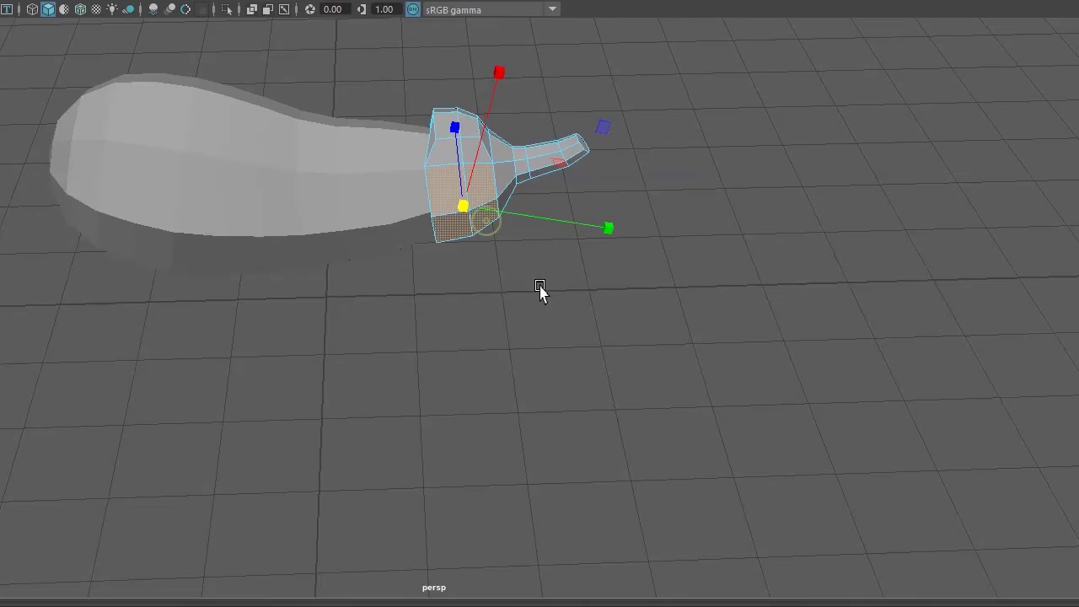
mouse_move(539, 289)
alt+mouse_down()
mouse_move(434, 265)
mouse_move(374, 277)
mouse_move(363, 267)
alt+mouse_up()
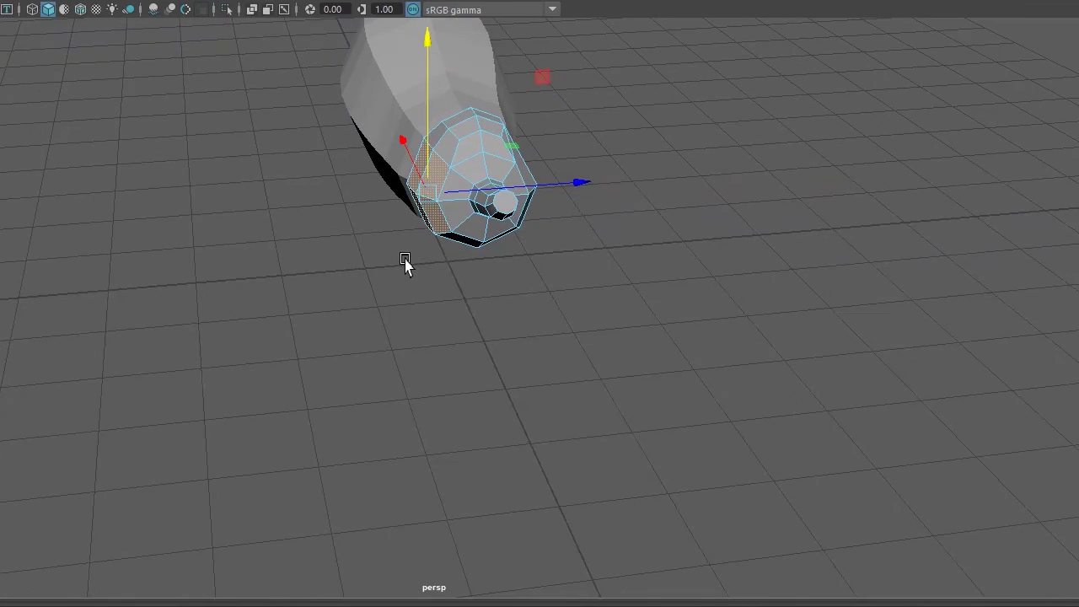
drag(571, 193, 552, 192)
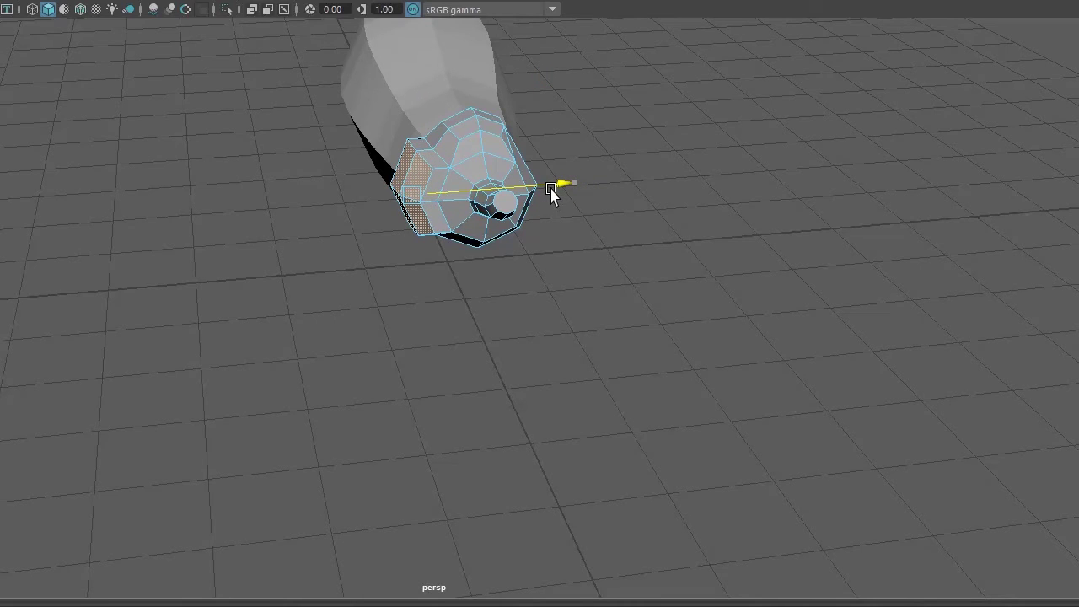
drag(409, 203, 389, 221)
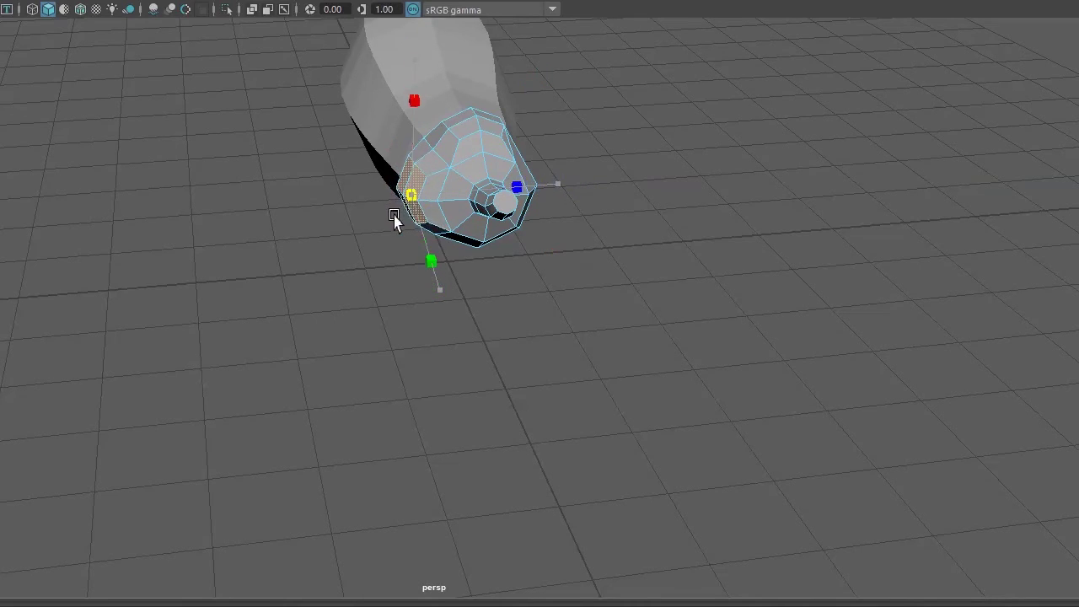
mouse_move(351, 301)
alt+mouse_down()
mouse_move(670, 291)
mouse_move(745, 343)
alt+mouse_up()
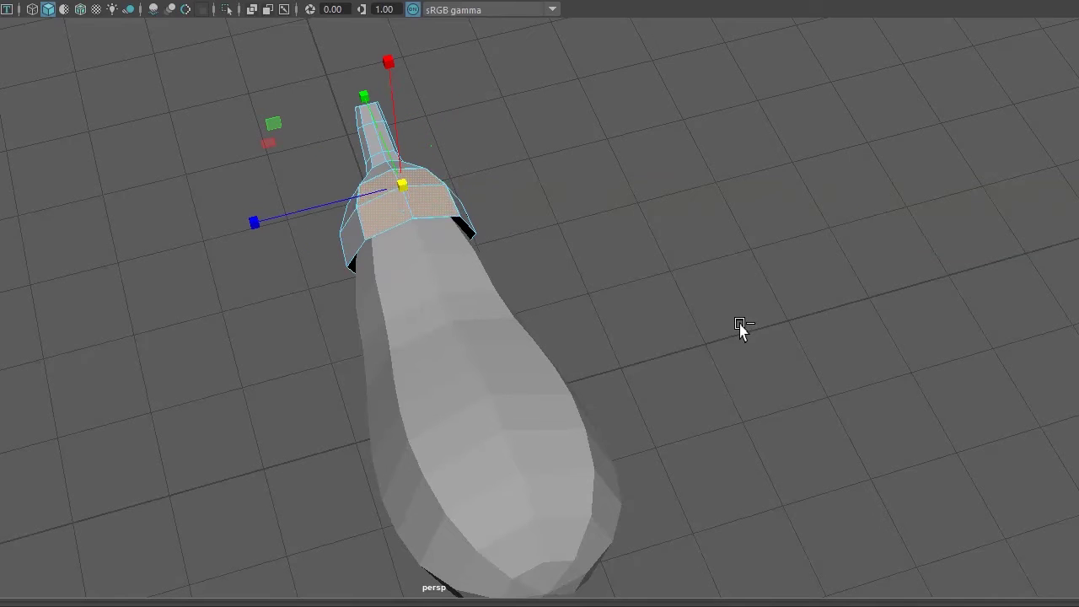
mouse_move(740, 329)
alt+mouse_down()
mouse_move(618, 366)
mouse_move(752, 352)
alt+mouse_up()
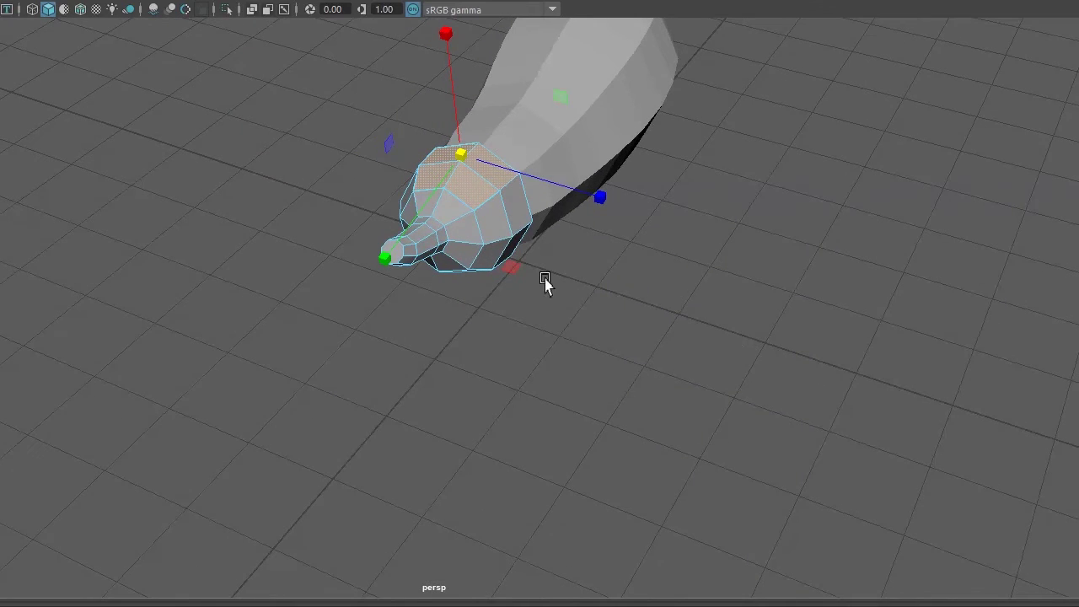
Adjust the collar faces' extrusion height and scale them slightly inward.
drag(458, 120, 458, 96)
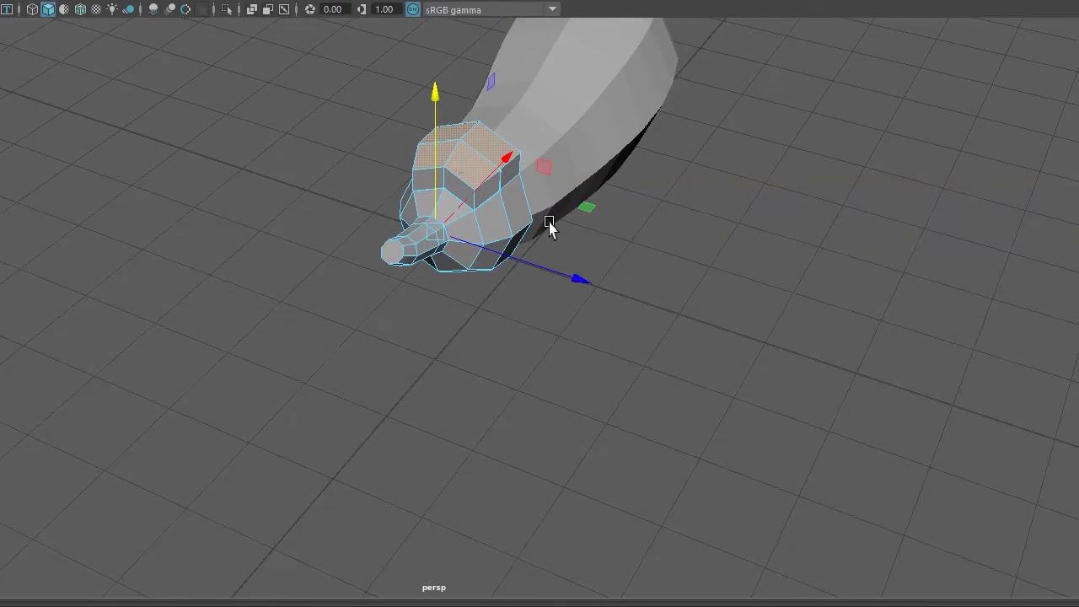
mouse_move(549, 224)
alt+mouse_down()
mouse_move(315, 231)
mouse_move(402, 250)
mouse_move(525, 248)
alt+mouse_up()
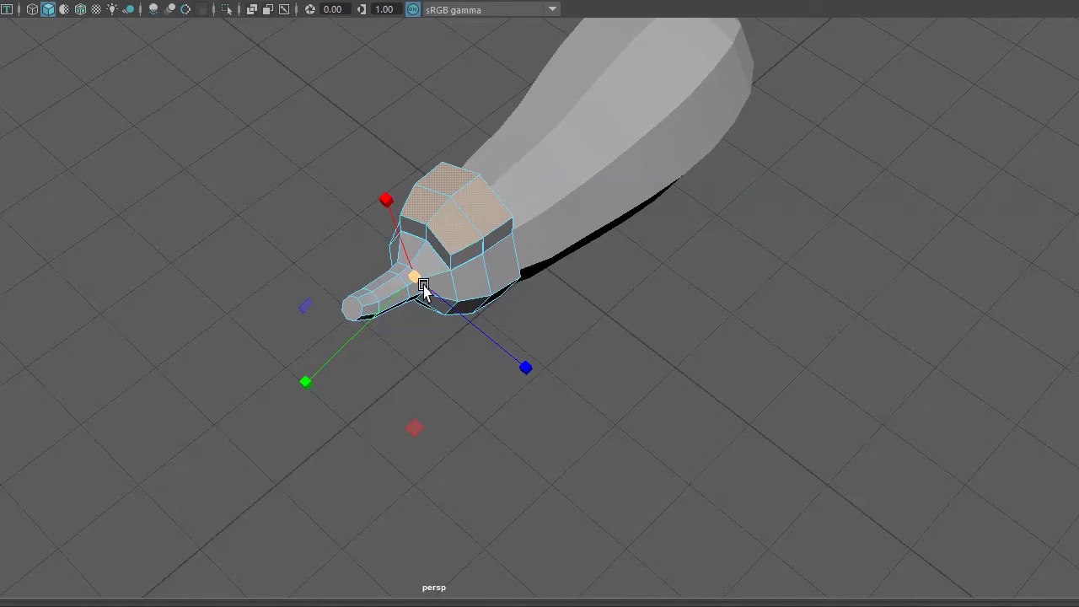
mouse_move(414, 278)
mouse_down()
mouse_move(399, 292)
mouse_move(562, 284)
mouse_move(624, 227)
mouse_move(706, 315)
mouse_move(684, 323)
mouse_move(509, 262)
mouse_up()
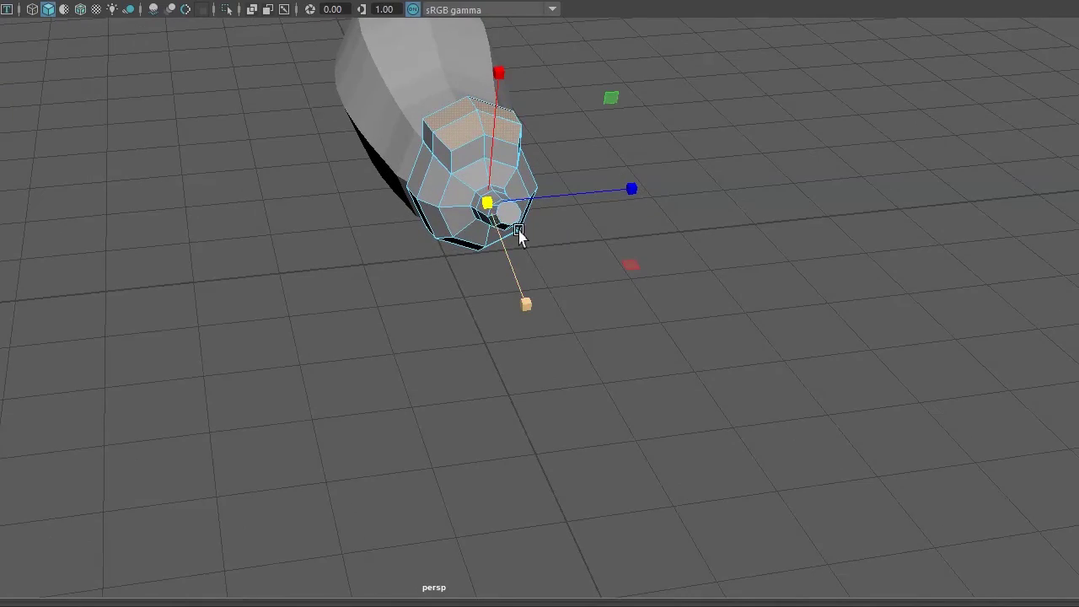
click(518, 230)
alt+drag(453, 172, 433, 144)
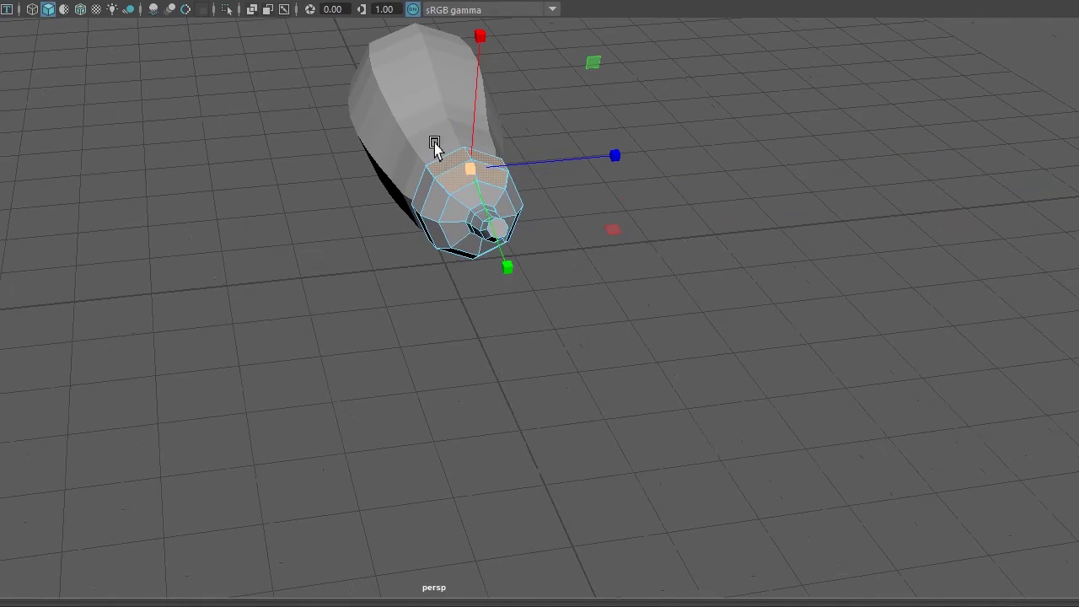
drag(468, 112, 467, 94)
middle_drag(468, 89, 468, 98)
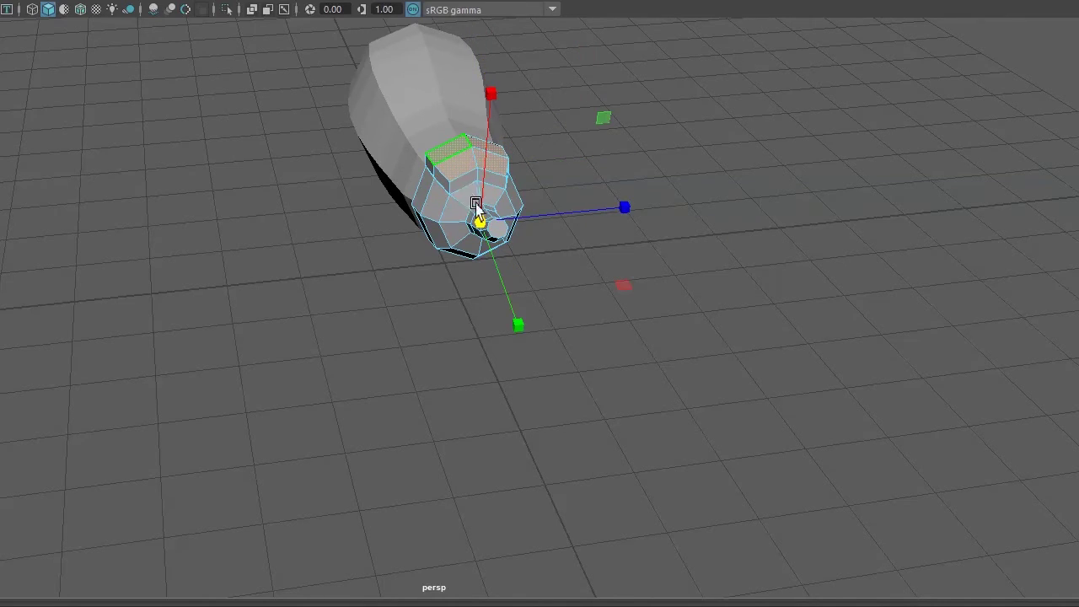
mouse_move(474, 222)
alt+mouse_down()
mouse_move(477, 281)
mouse_move(448, 318)
mouse_move(475, 312)
alt+mouse_up()
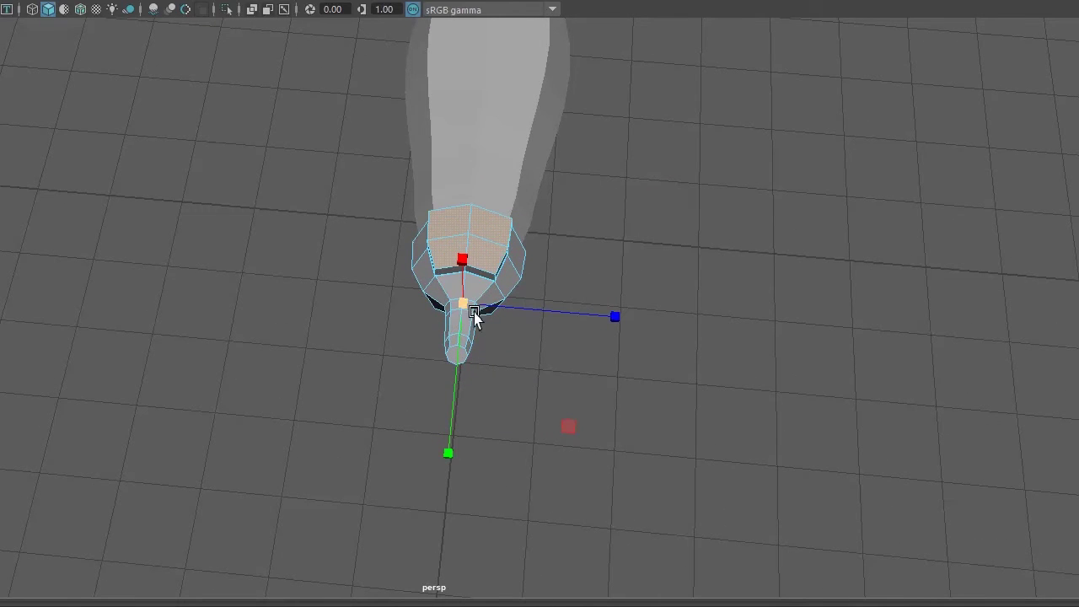
alt+drag(483, 359, 518, 333)
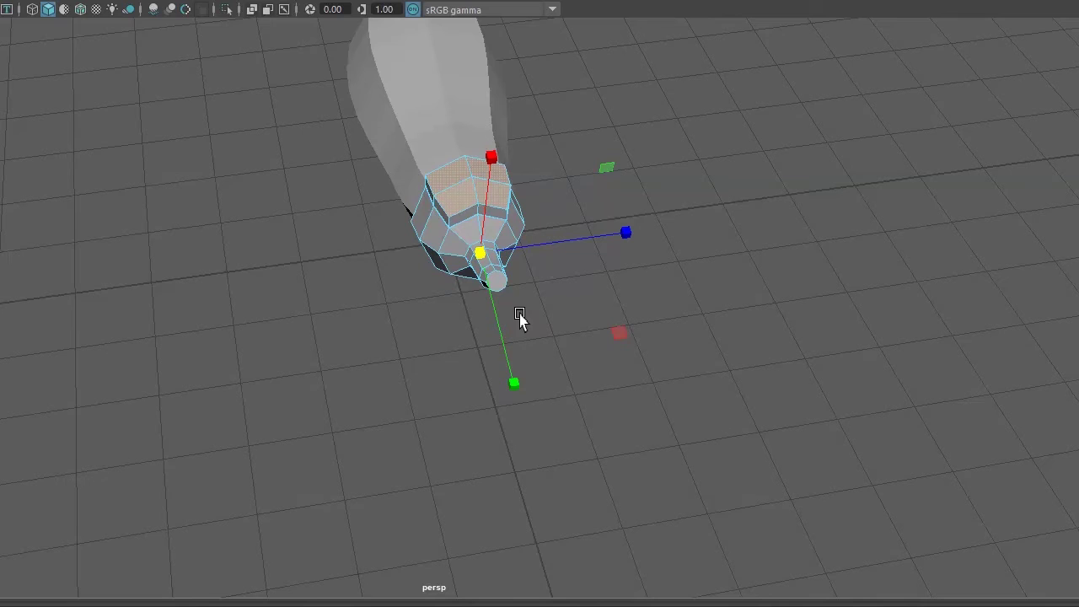
mouse_move(481, 255)
mouse_down()
mouse_move(449, 261)
mouse_move(410, 328)
mouse_move(419, 317)
mouse_up()
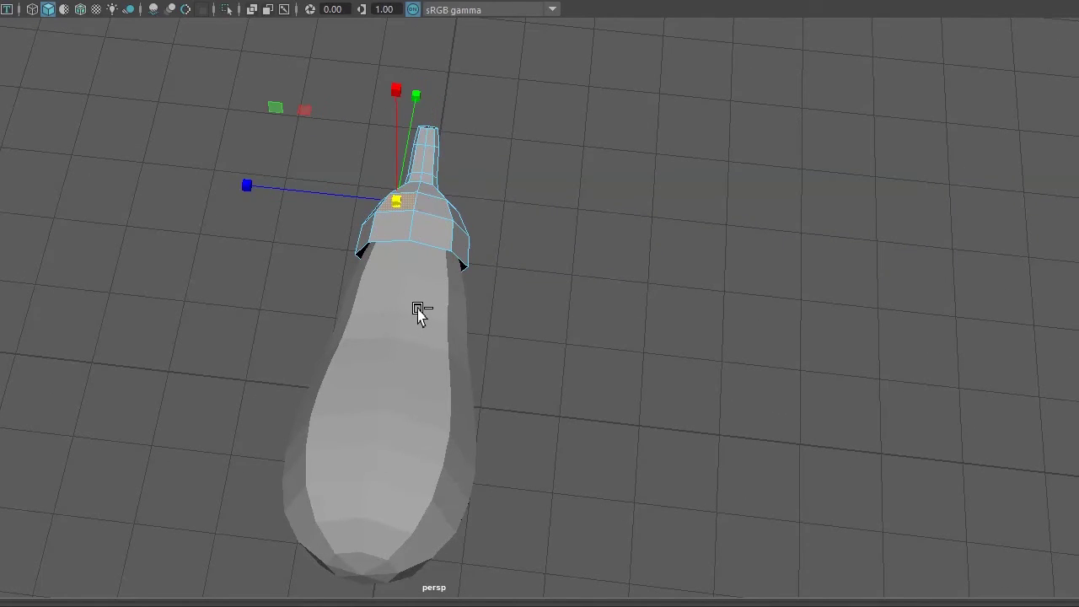
Select three neighbouring faces on the cap's collar.
click(380, 181)
right_drag(412, 207, 410, 244)
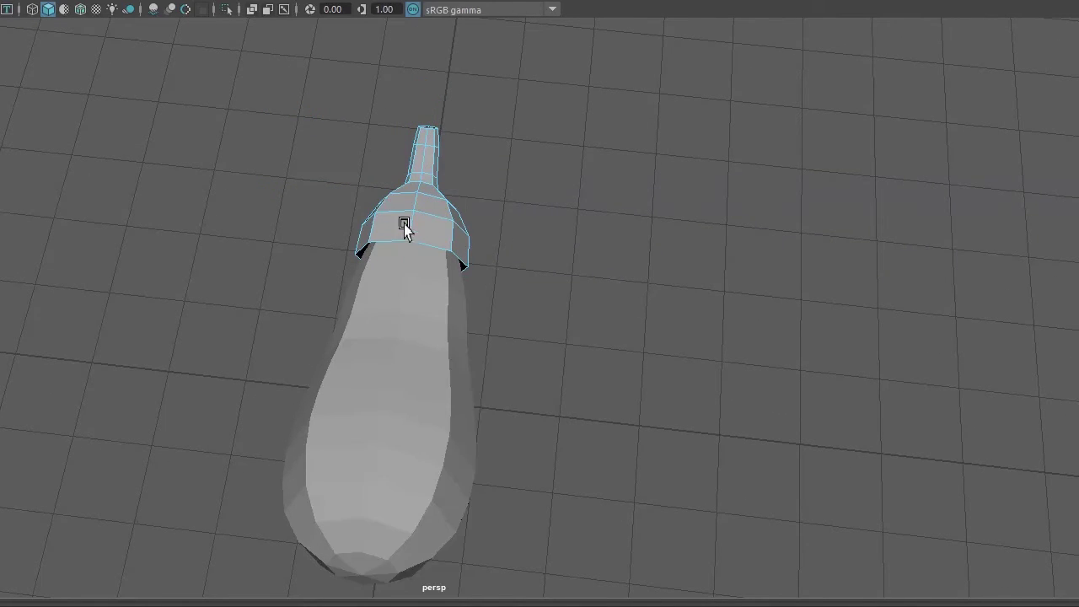
click(403, 212)
shift+click(437, 213)
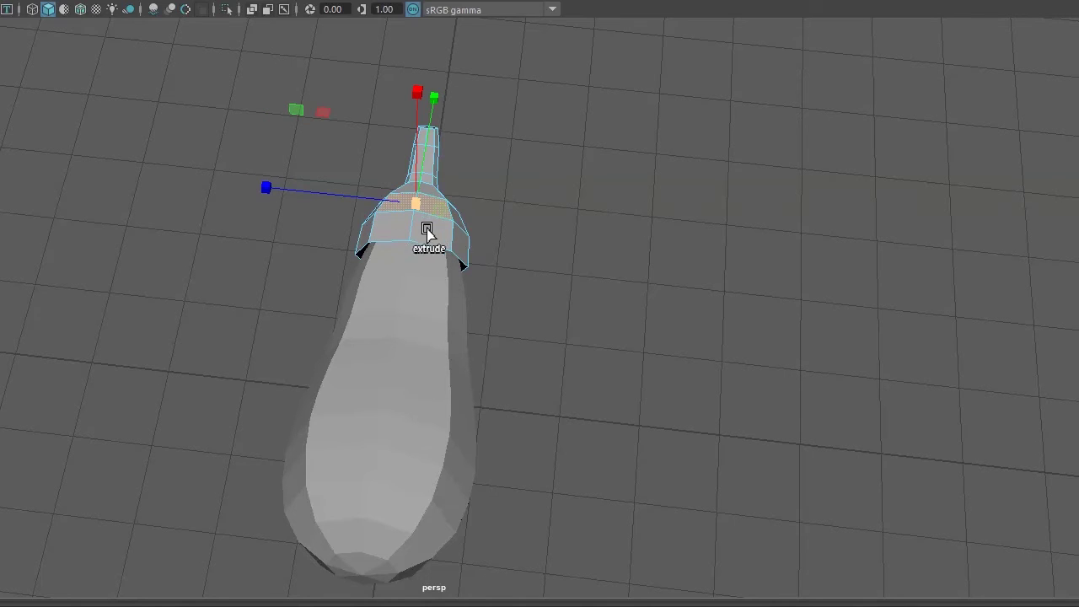
shift+click(393, 238)
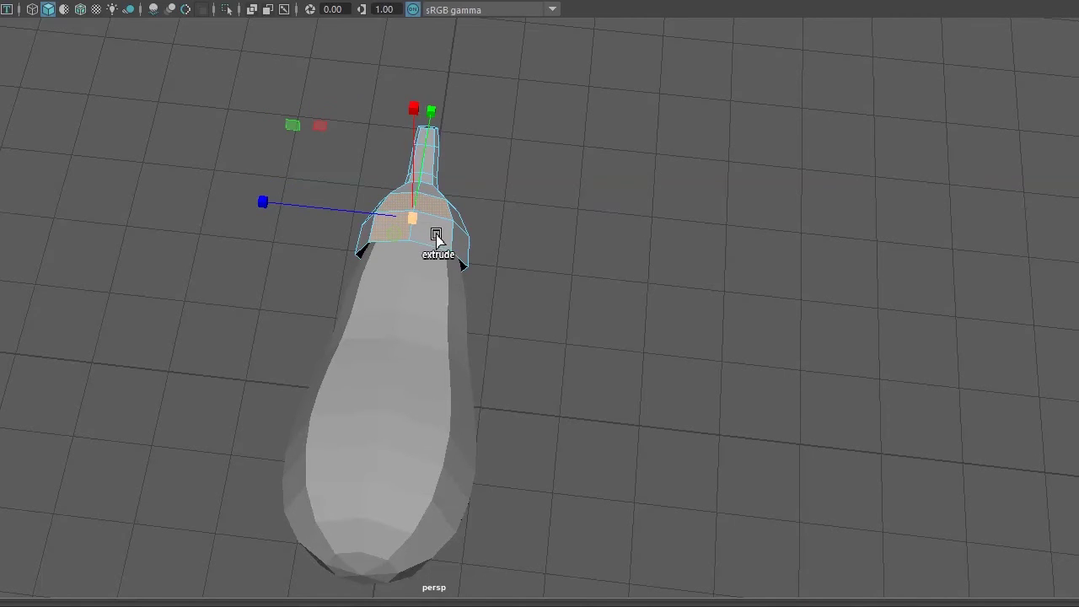
alt+drag(433, 301, 632, 258)
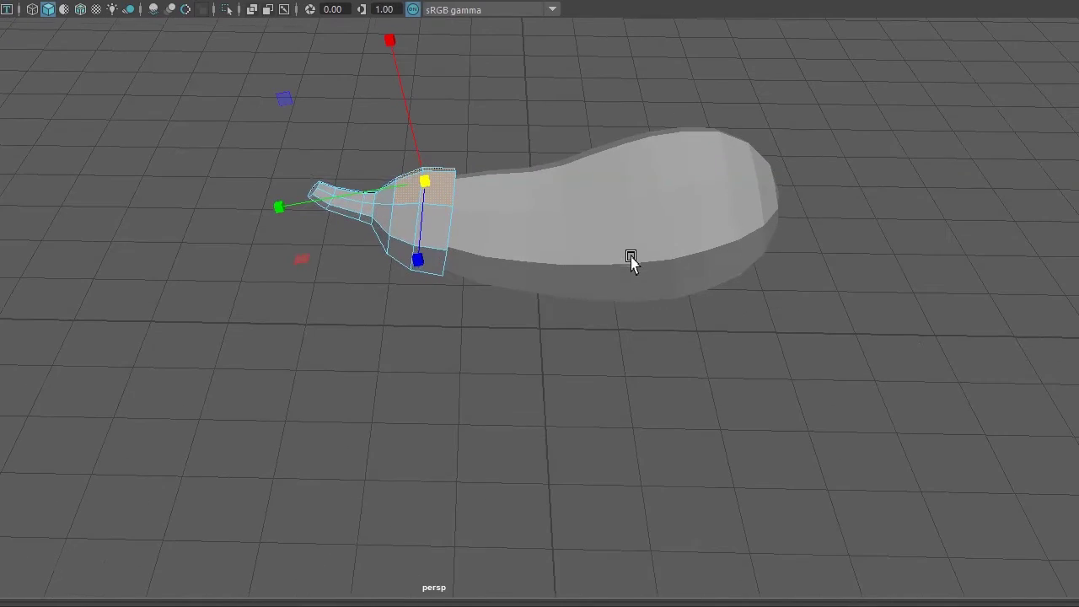
Extrude the three collar faces slightly outward and taper them inward into a short flap.
key(ctrl+e)
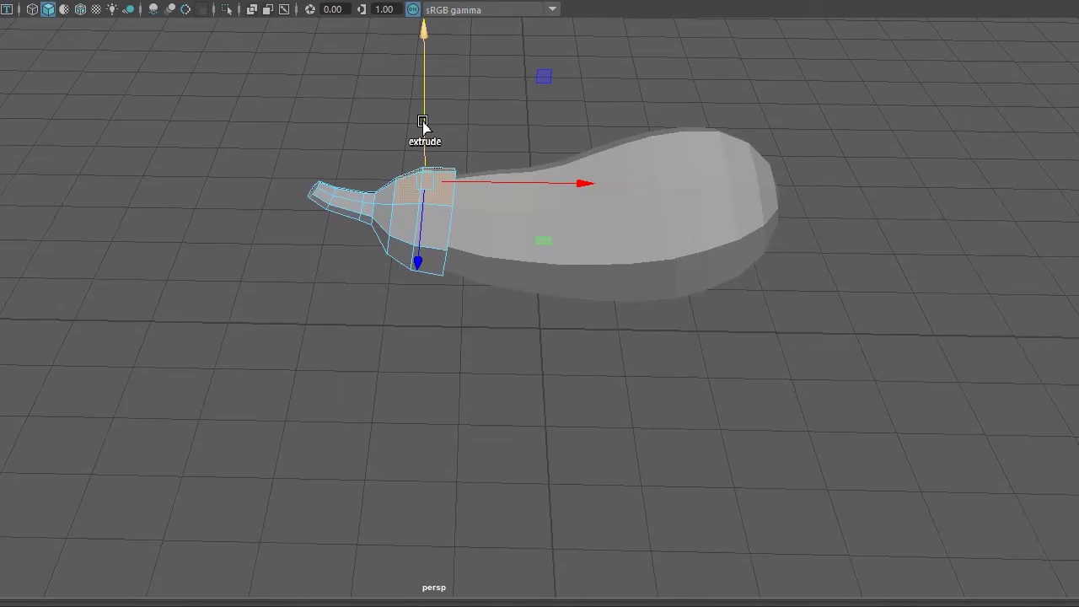
drag(425, 120, 425, 112)
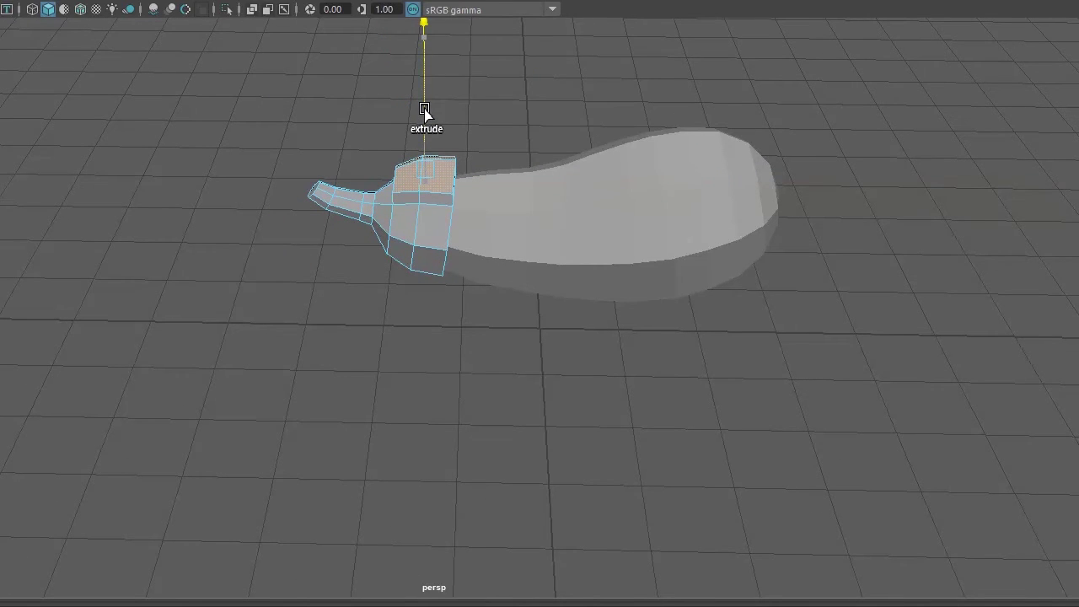
click(424, 111)
click(428, 163)
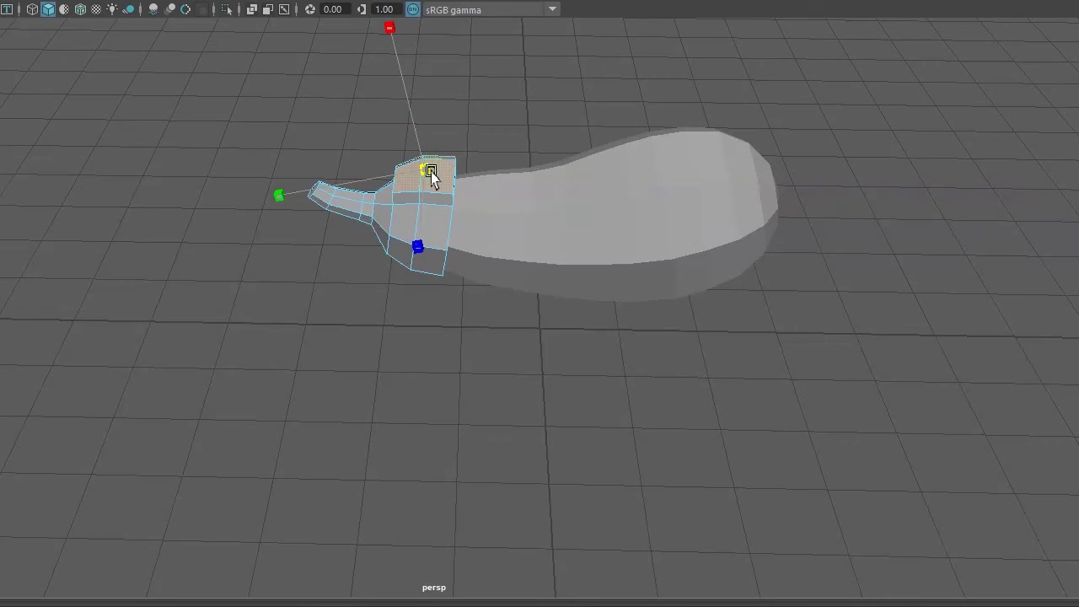
drag(430, 173, 419, 178)
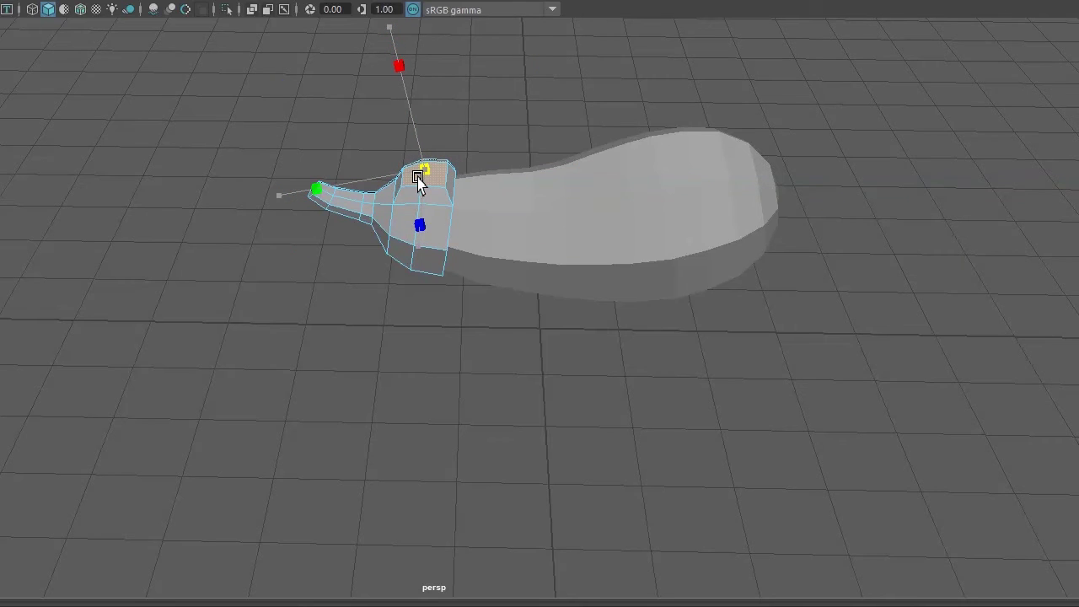
alt+drag(373, 294, 518, 238)
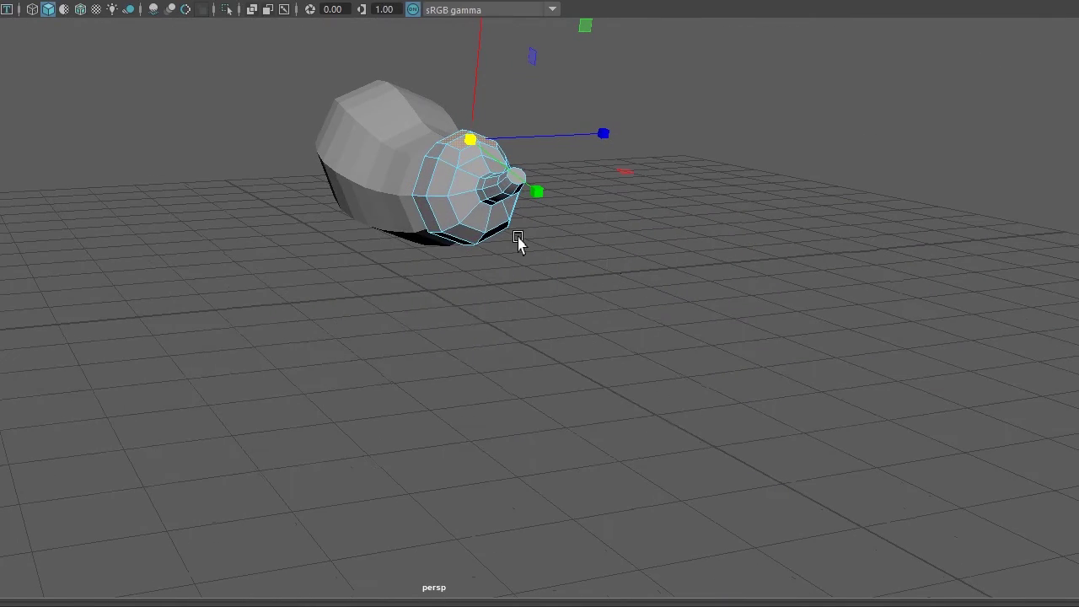
Extrude two adjacent collar faces outward and shrink the new faces inward.
click(439, 175)
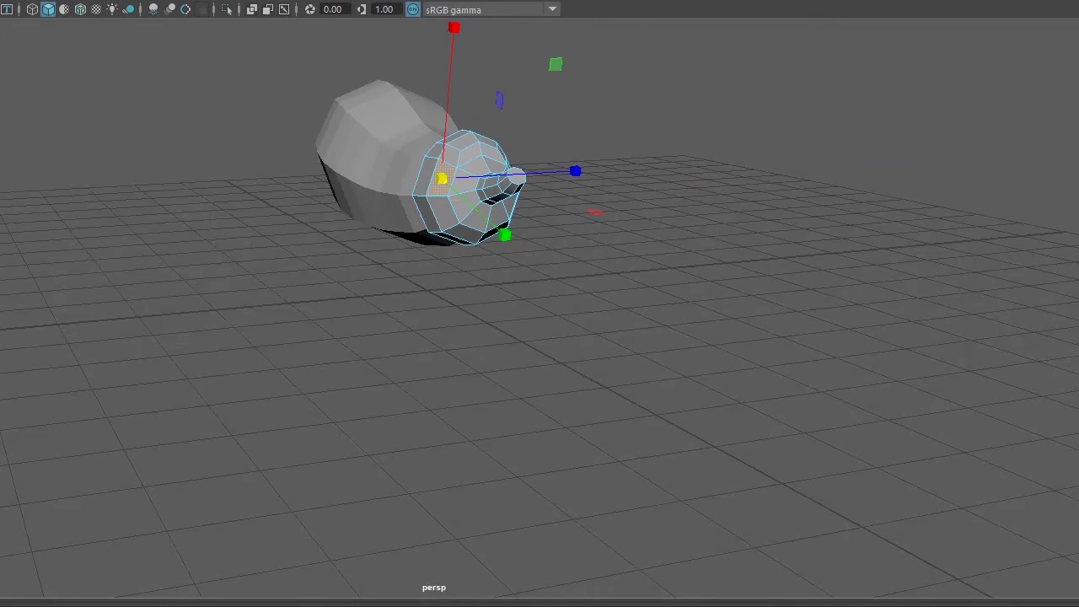
key(q)
shift+drag(428, 181, 433, 221)
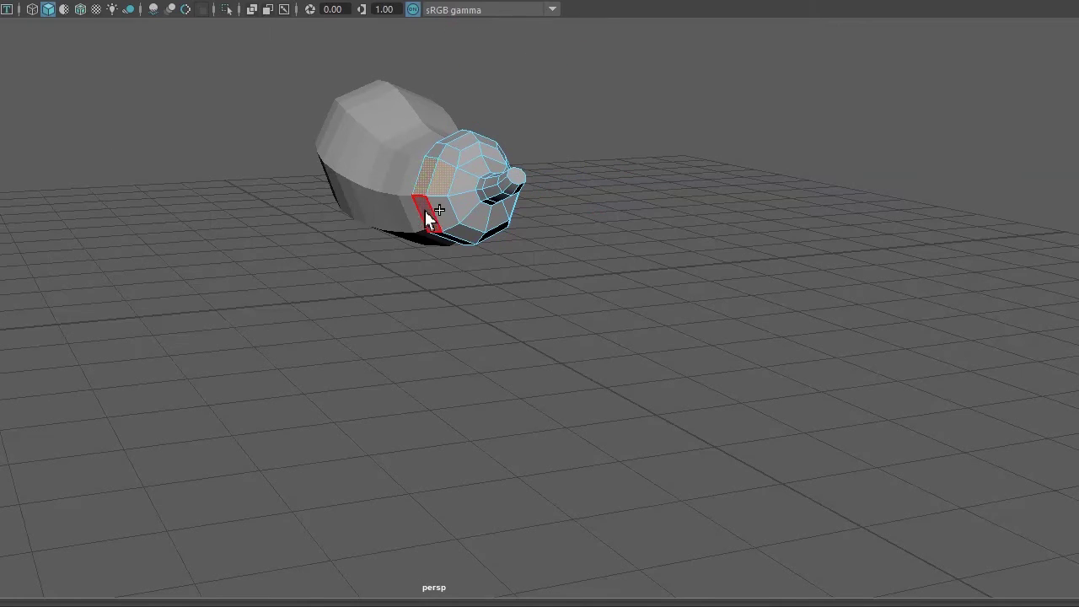
shift+right_drag(426, 196, 558, 198)
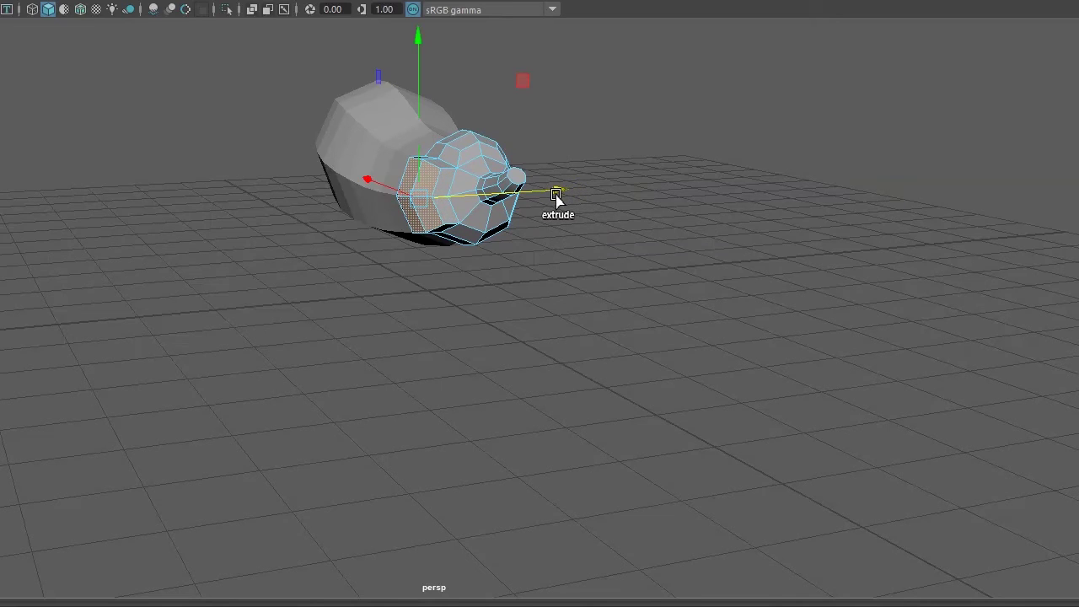
mouse_move(413, 203)
mouse_down()
mouse_move(397, 210)
mouse_move(455, 283)
mouse_move(373, 265)
mouse_move(402, 243)
mouse_up()
Thicken another collar flap slightly.
click(452, 224)
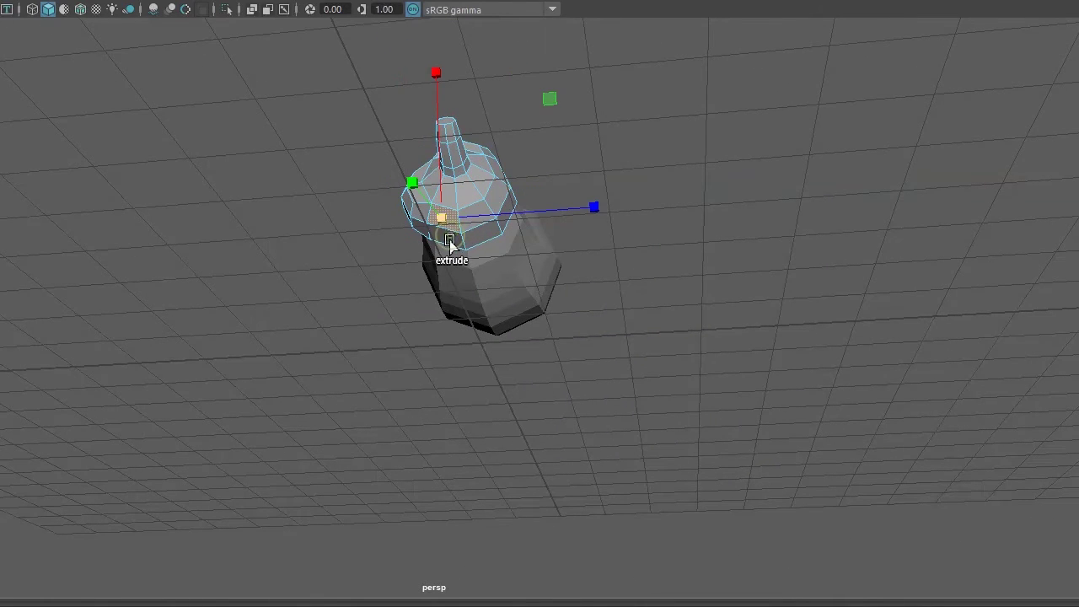
drag(449, 246, 462, 246)
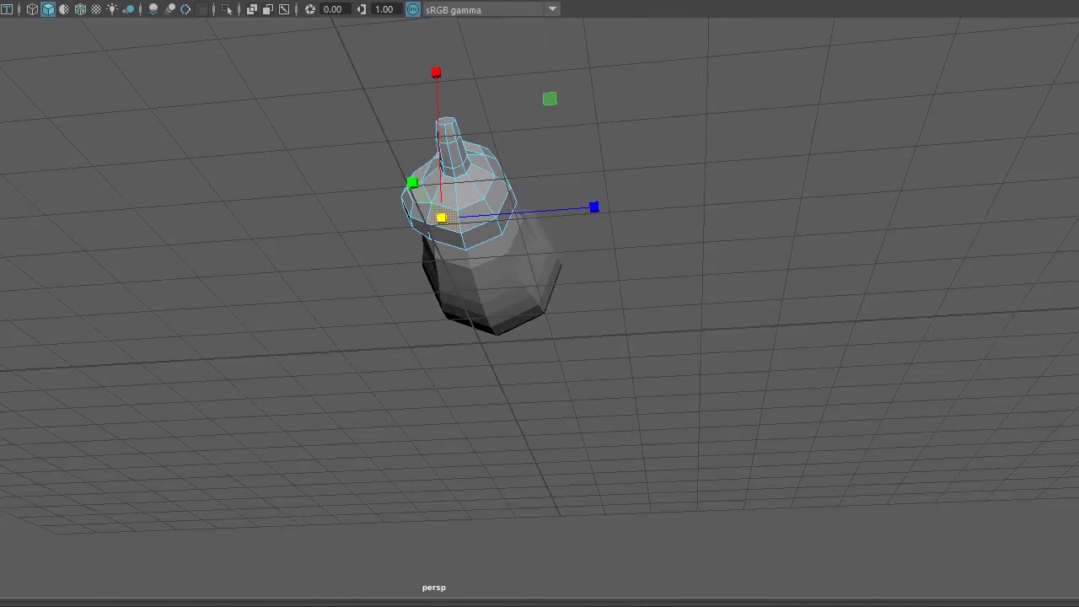
key(q)
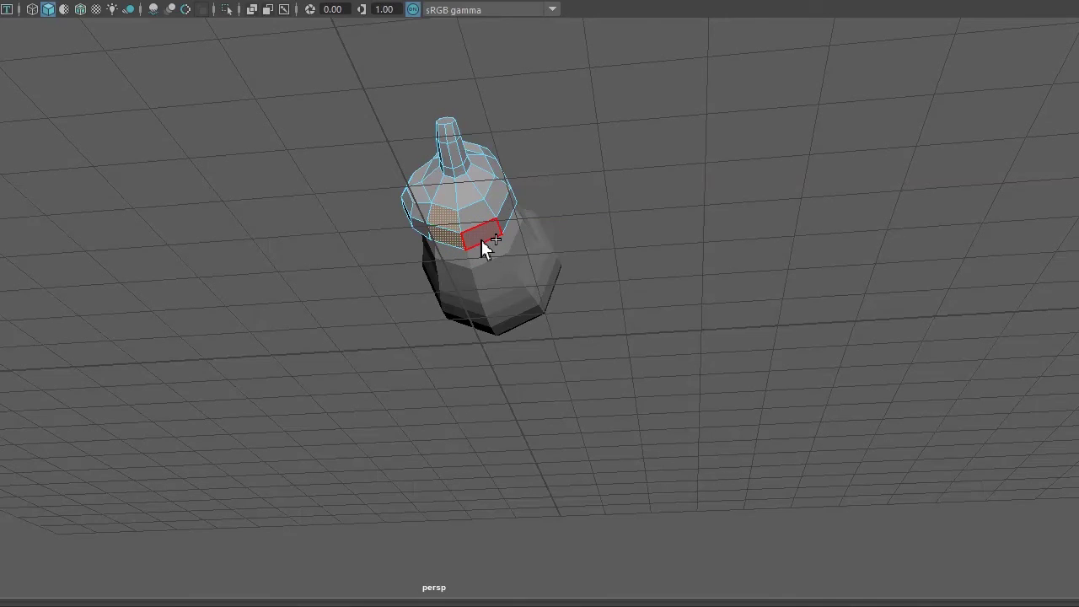
Extrude another pair of collar faces outward into a flap.
click(475, 215)
shift+click(451, 221)
key(ctrl+e)
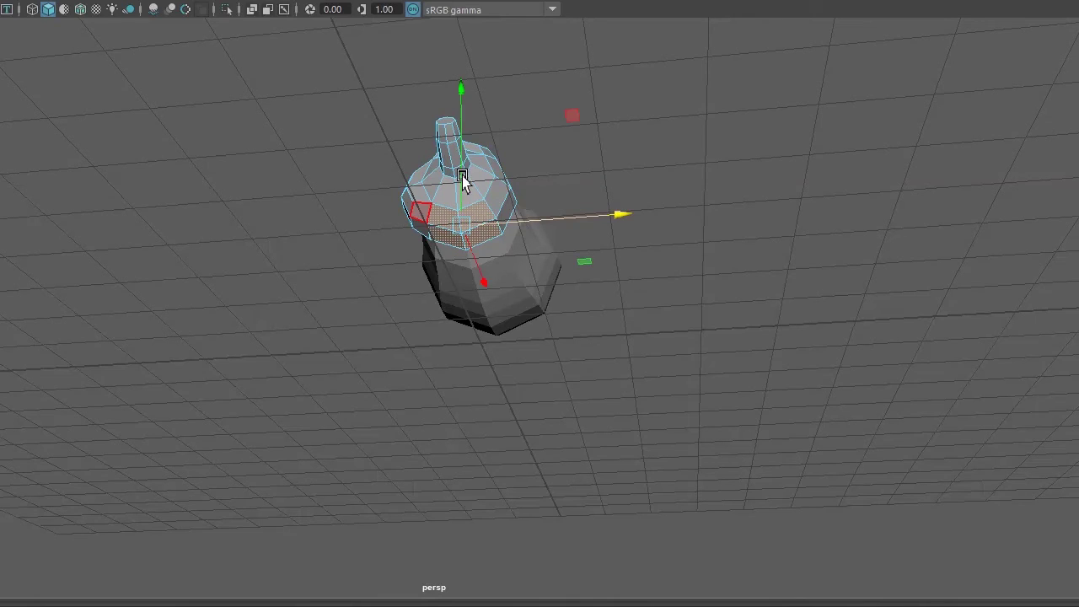
drag(463, 177, 458, 193)
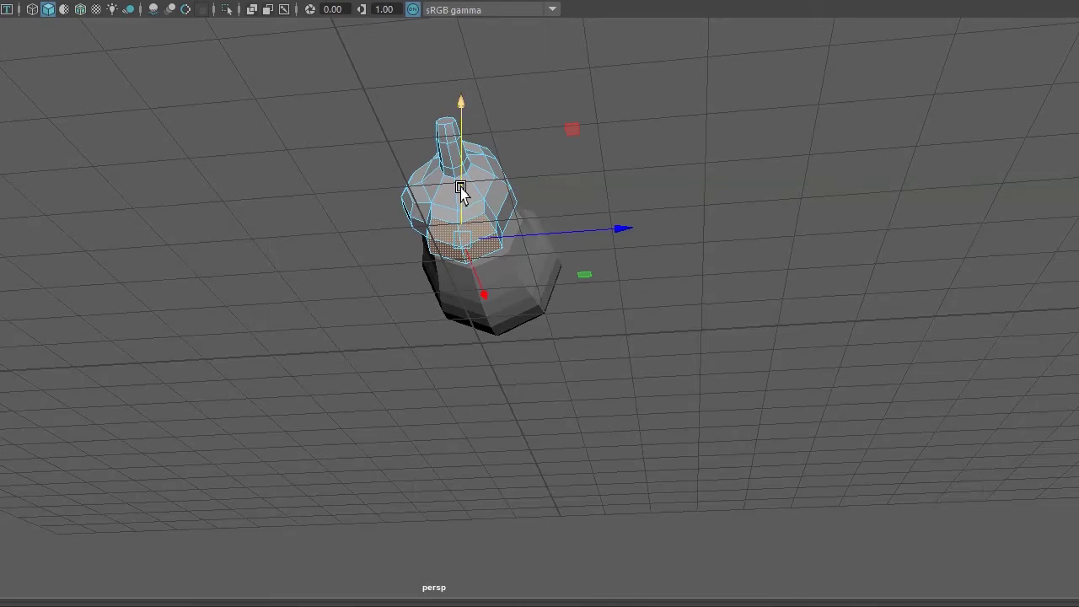
click(459, 246)
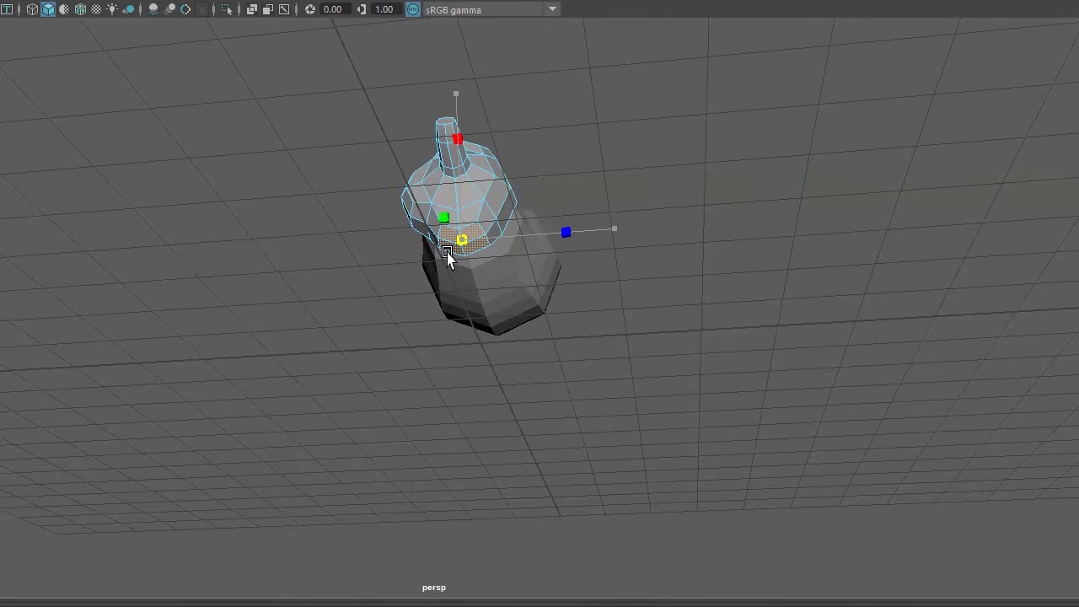
mouse_move(446, 257)
alt+mouse_down()
mouse_move(540, 308)
mouse_move(463, 368)
mouse_move(447, 263)
alt+mouse_up()
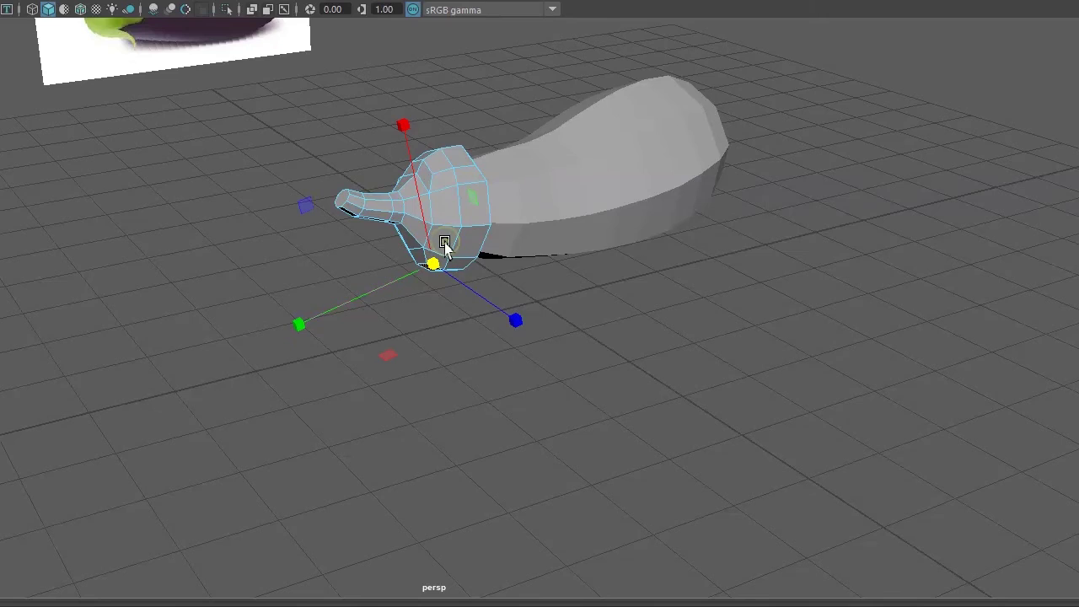
key(q)
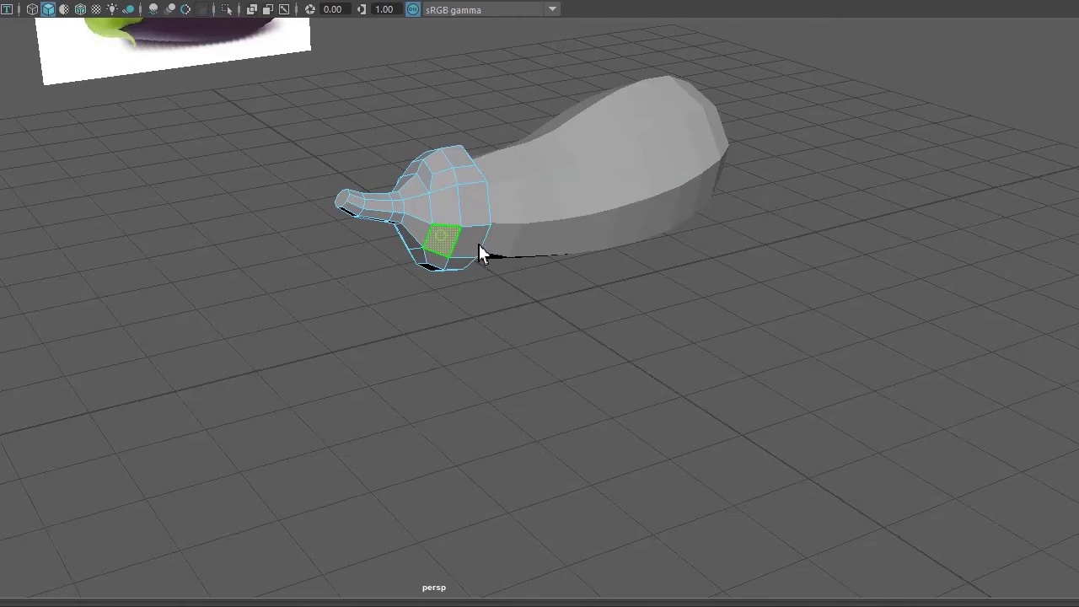
Extrude two side faces of the collar outward into a flap and scale them.
ctrl+shift+click(477, 214)
ctrl+shift+click(453, 226)
mouse_move(453, 225)
alt+mouse_down()
mouse_move(511, 282)
mouse_move(552, 274)
alt+mouse_up()
key(w)
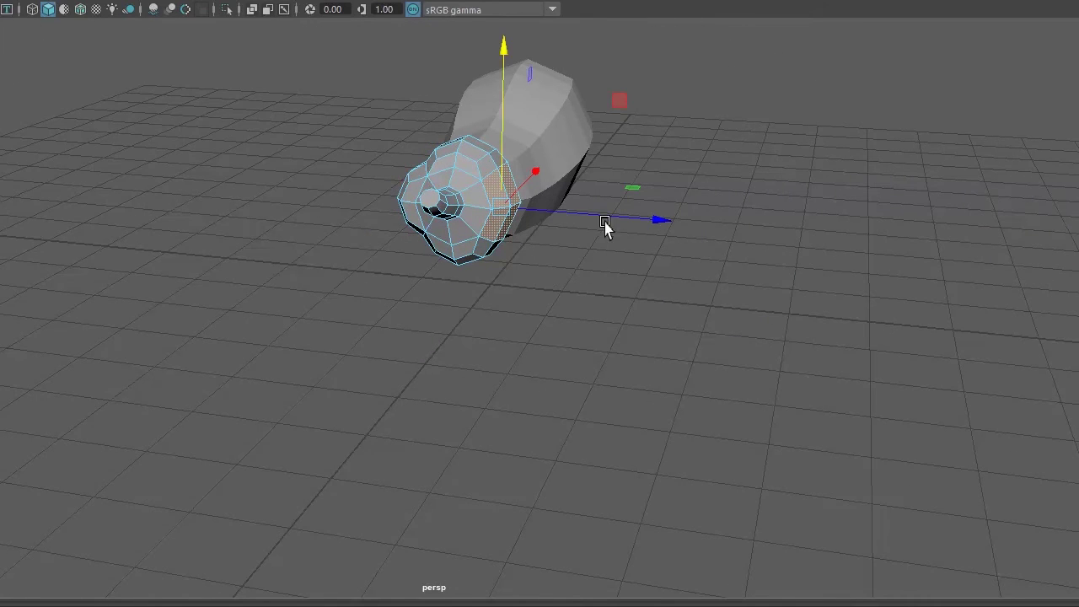
shift+drag(621, 221, 640, 224)
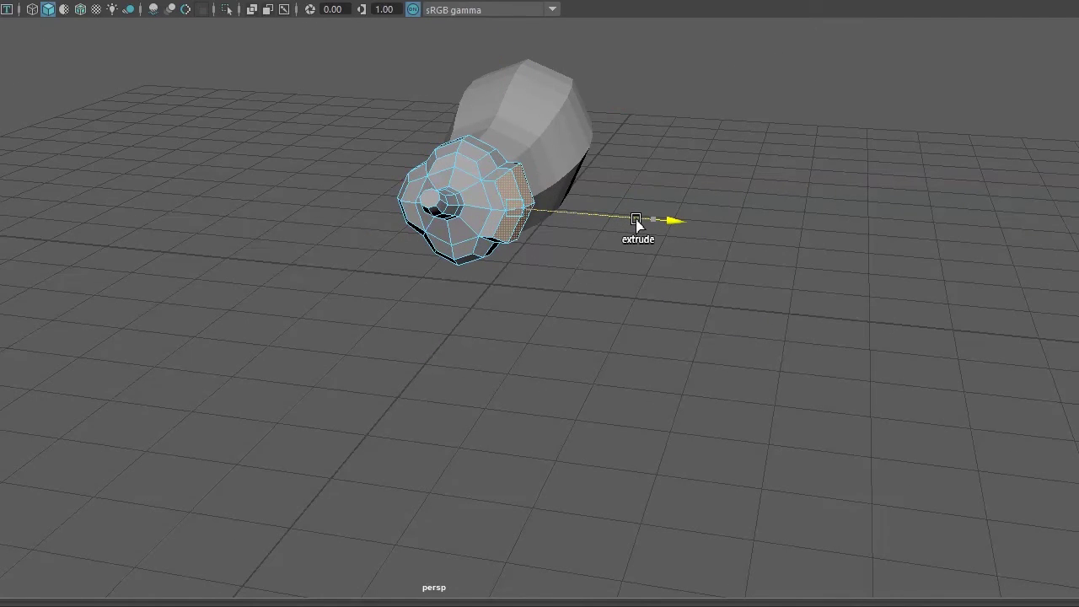
key(r)
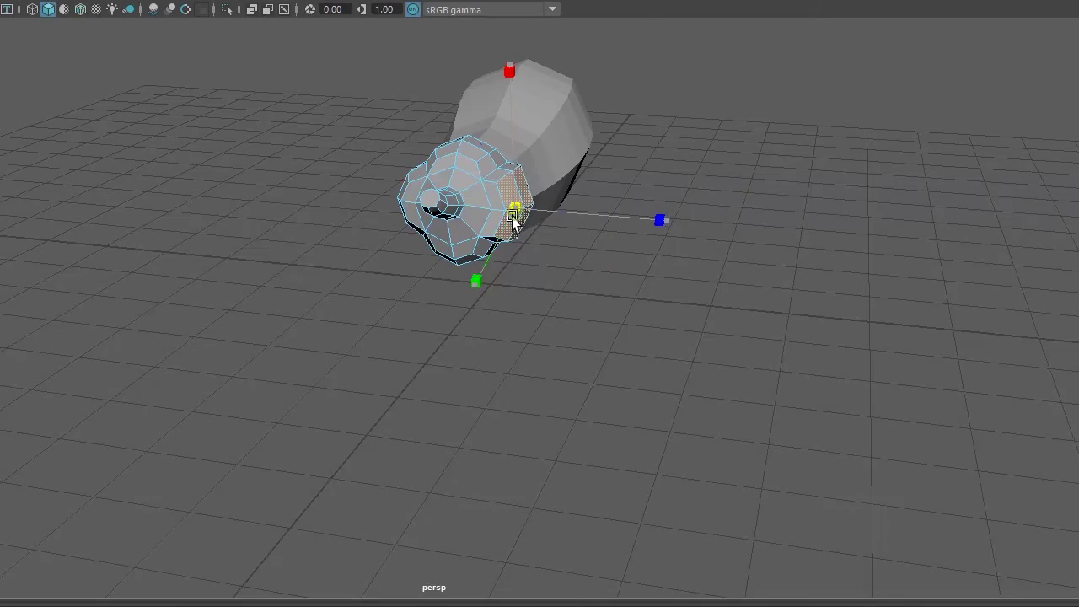
mouse_move(624, 318)
alt+mouse_down()
mouse_move(330, 329)
mouse_move(310, 354)
alt+mouse_up()
right_click(409, 199)
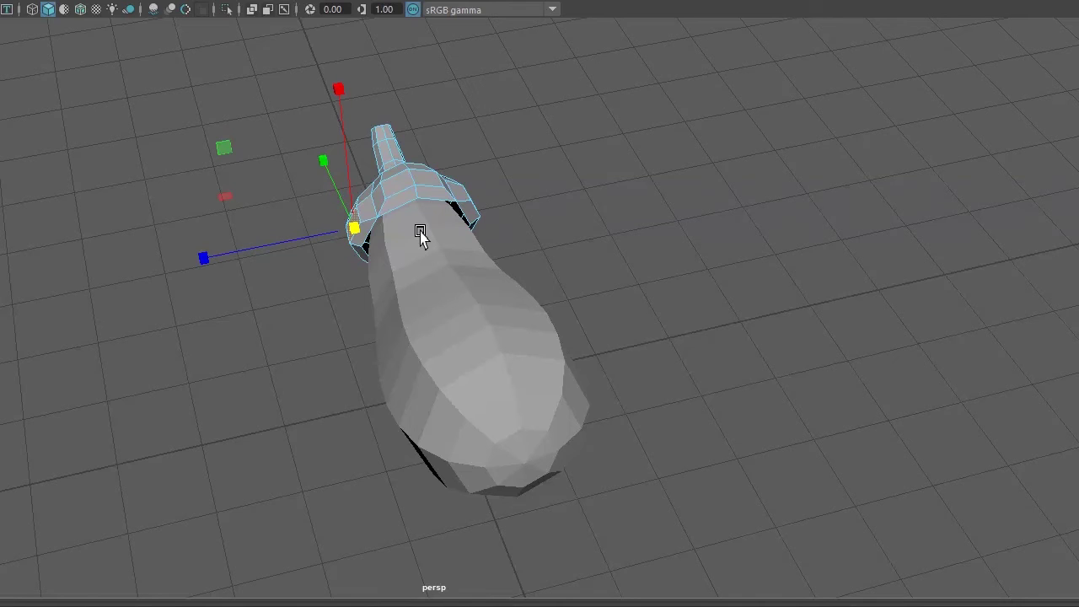
Zoom in on the stem collar and bring it into a top-down view.
scroll(420, 234, up, 2)
scroll(428, 231, up, 3)
right_drag(379, 123, 381, 84)
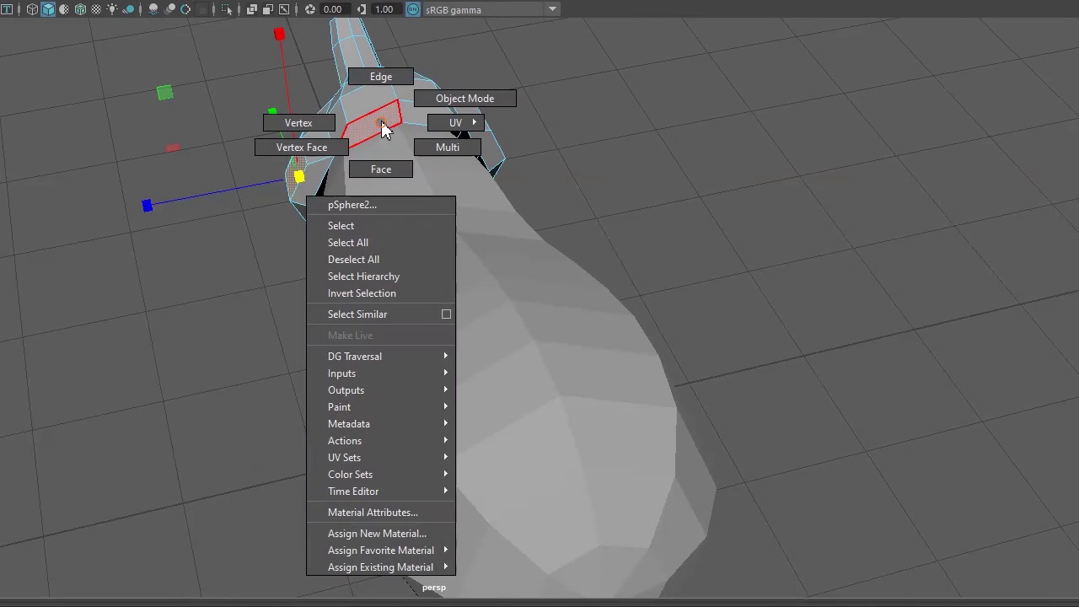
click(381, 118)
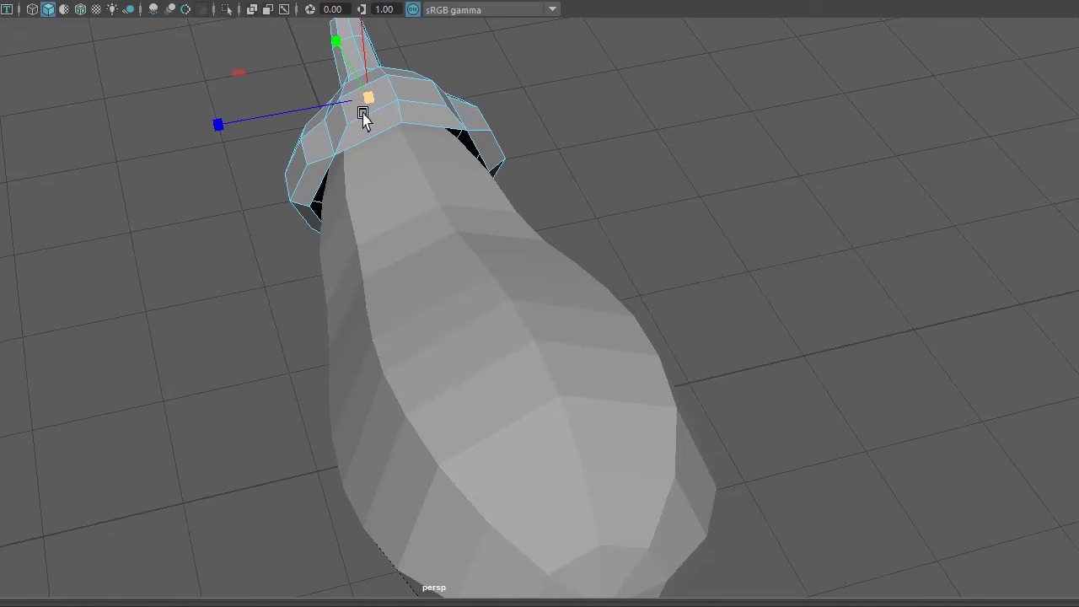
key(q)
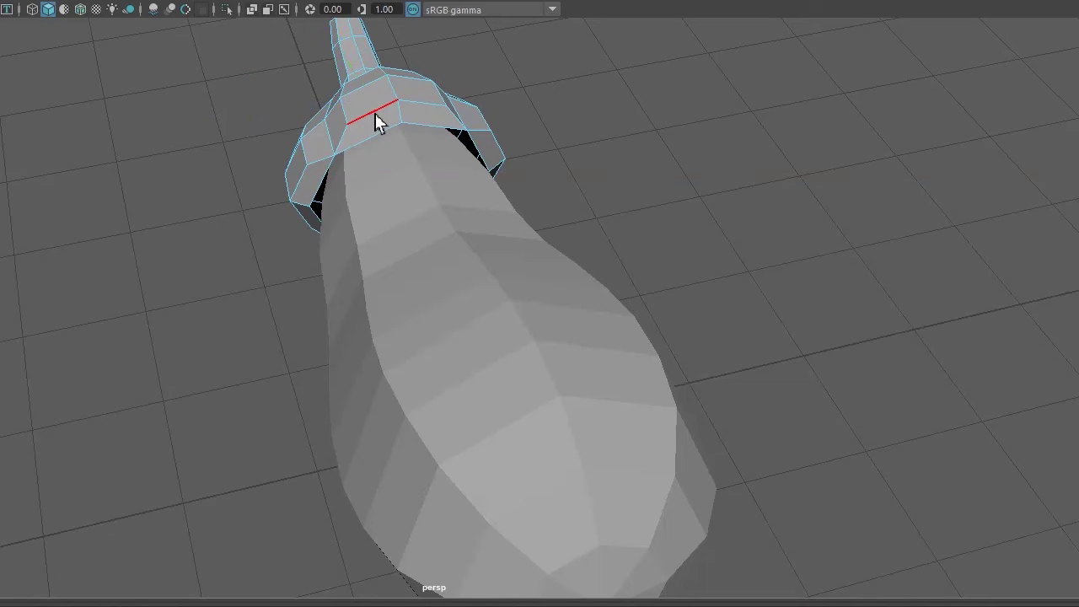
key(w)
mouse_move(458, 250)
alt+mouse_down()
mouse_move(588, 166)
mouse_move(590, 148)
alt+mouse_up()
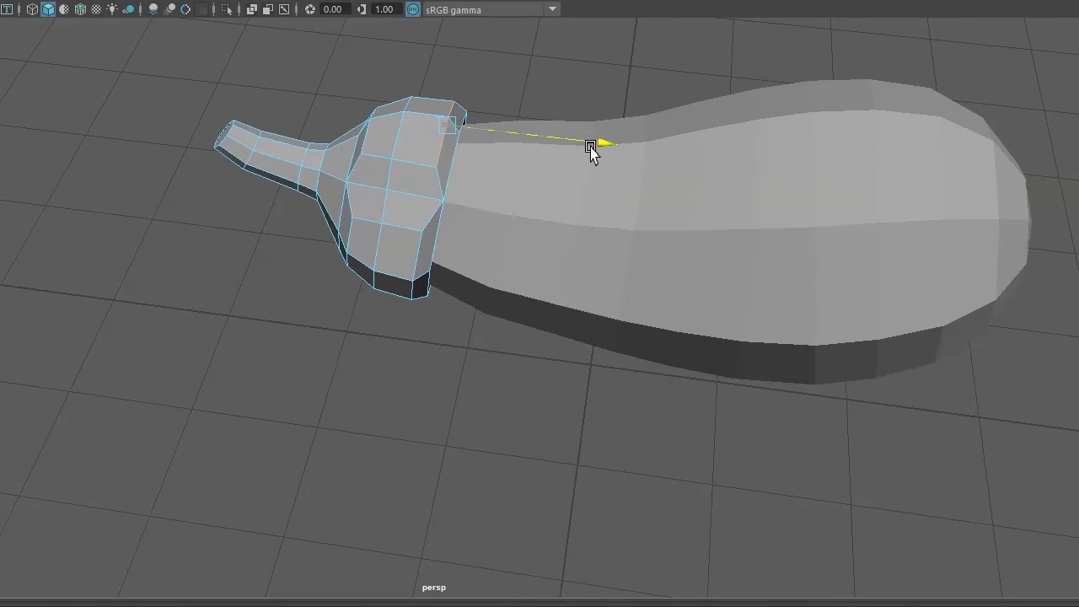
mouse_move(506, 216)
alt+mouse_down()
mouse_move(421, 223)
mouse_move(397, 140)
alt+mouse_up()
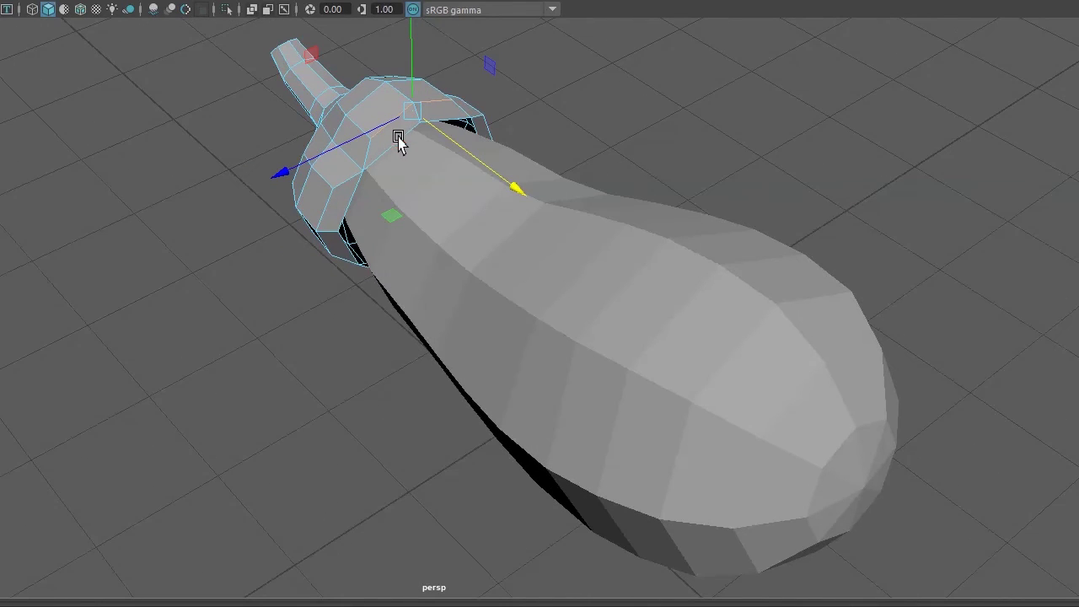
Select the ring of collar faces around the cap base, including the underside and left strip.
right_click(399, 145)
click(390, 177)
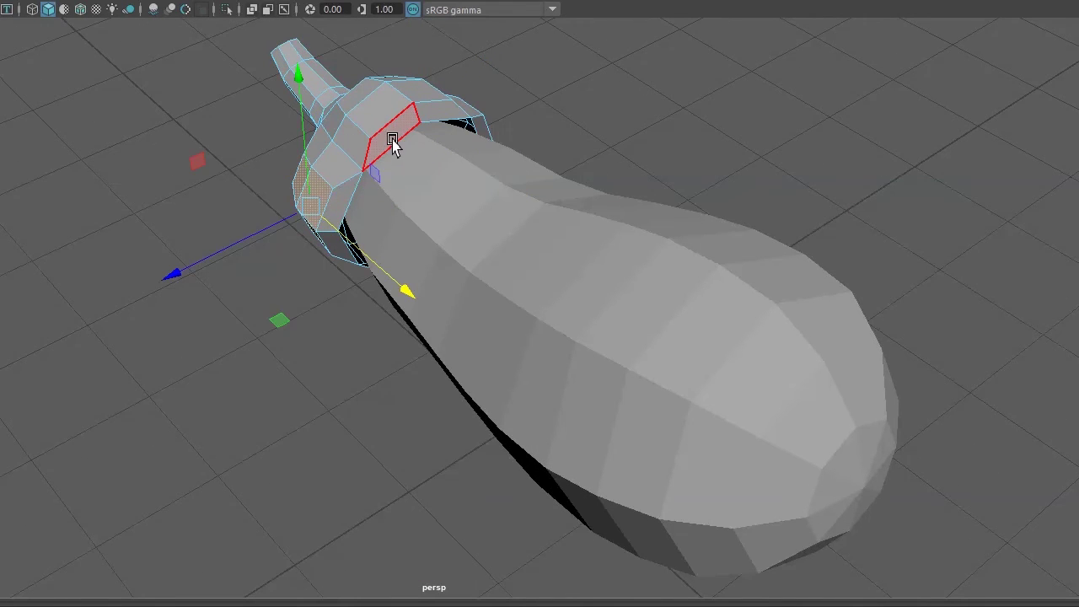
click(393, 141)
shift+click(446, 123)
mouse_move(457, 137)
alt+mouse_down()
mouse_move(349, 197)
mouse_move(426, 206)
alt+mouse_up()
shift+click(474, 180)
shift+click(470, 215)
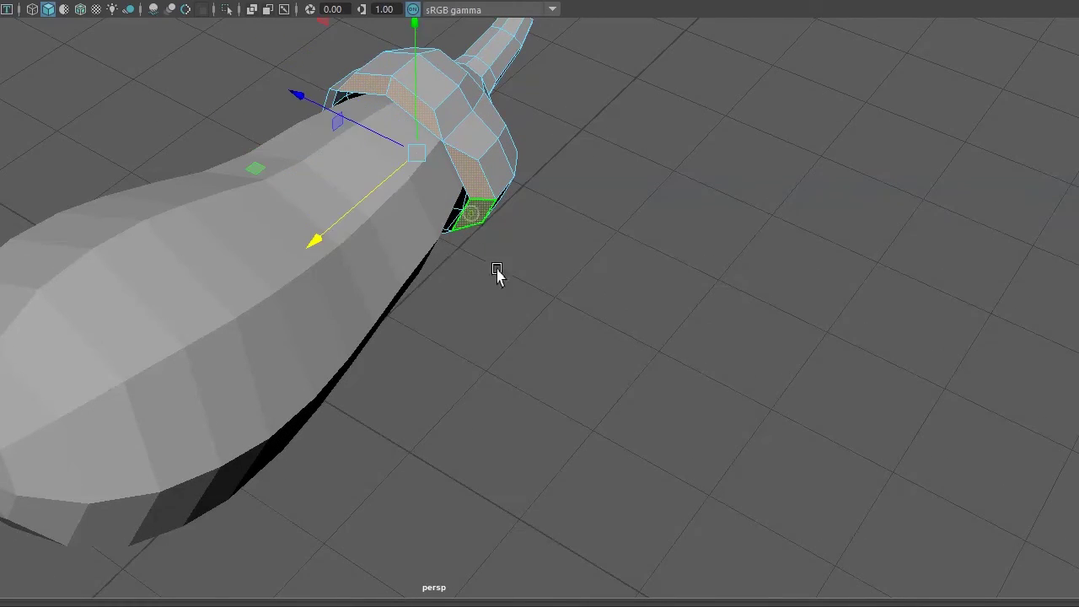
mouse_move(499, 273)
alt+mouse_down()
mouse_move(542, 193)
mouse_move(605, 197)
mouse_move(410, 224)
alt+mouse_up()
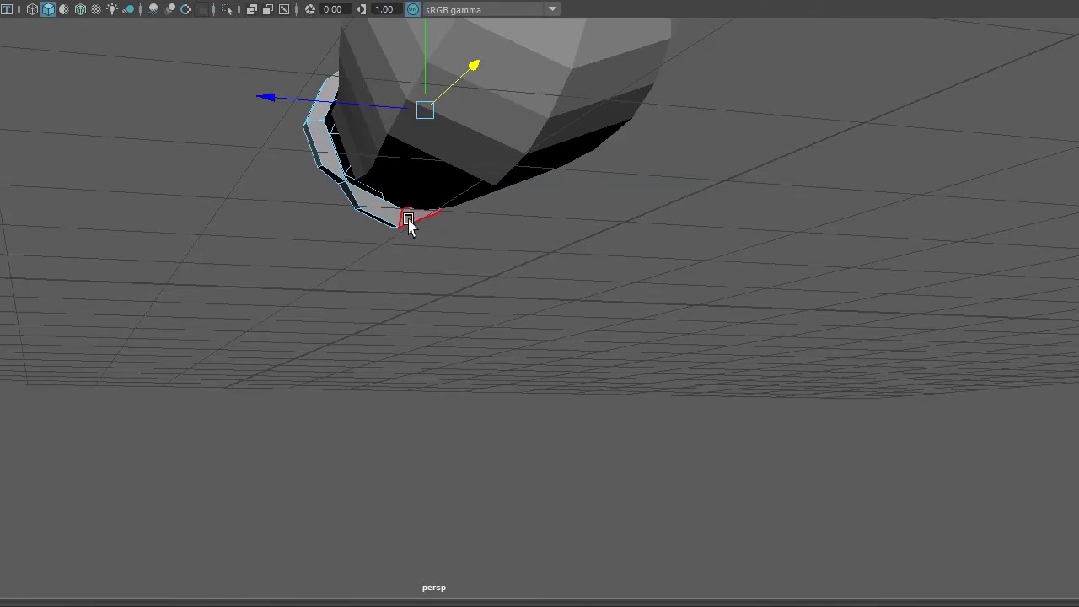
shift+click(389, 216)
shift+click(326, 157)
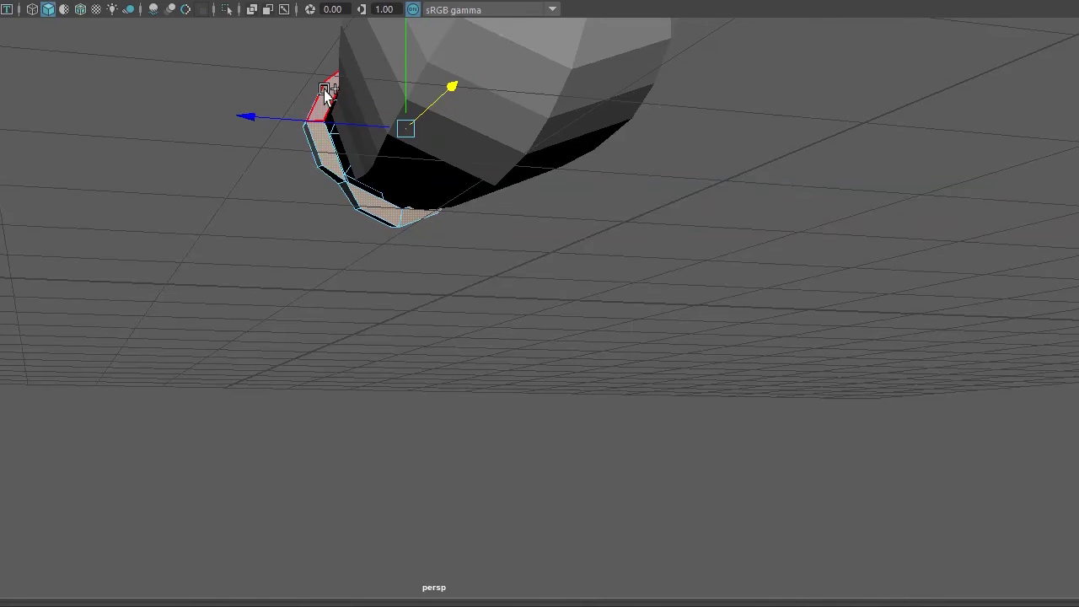
shift+click(325, 95)
Extrude the selected base faces outward and widen them over the eggplant body.
mouse_move(403, 187)
alt+mouse_down()
mouse_move(453, 272)
mouse_move(570, 273)
mouse_move(536, 266)
alt+mouse_up()
drag(598, 217, 695, 240)
click(545, 216)
drag(544, 217, 574, 188)
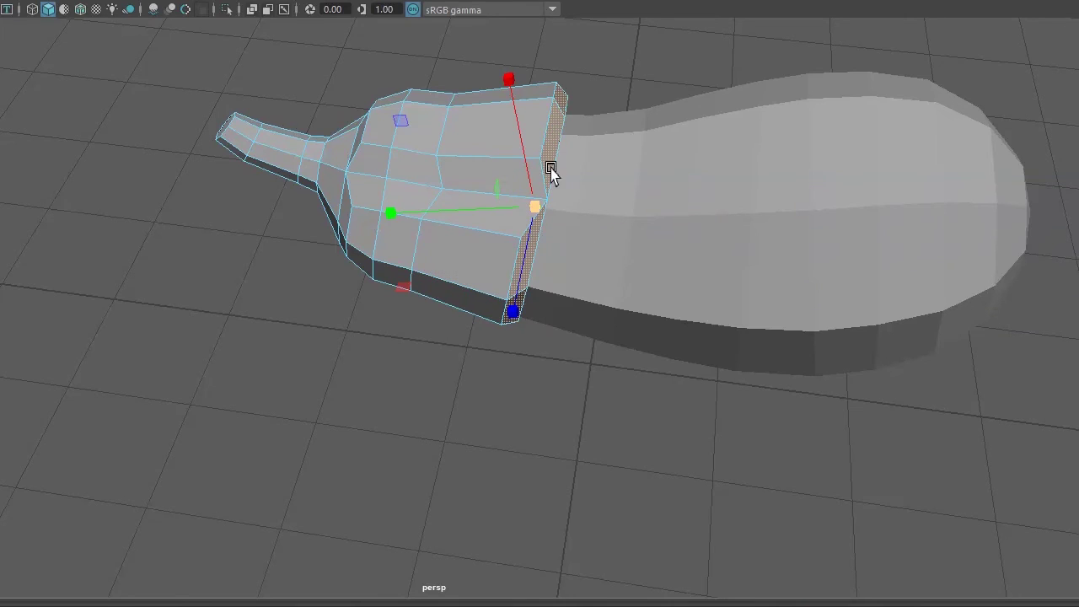
Extrude the rim faces again along their normal and scale the new rim slightly inward.
key(ctrl+e)
drag(535, 123, 525, 140)
key(r)
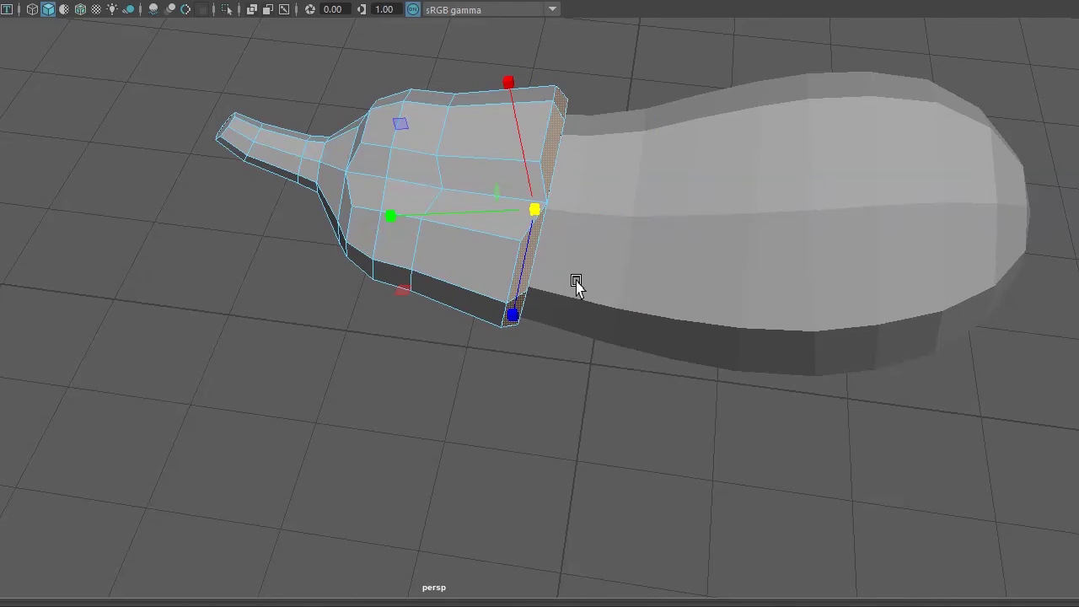
mouse_move(573, 370)
alt+mouse_down()
mouse_move(477, 279)
mouse_move(497, 318)
mouse_move(539, 342)
mouse_move(596, 347)
mouse_move(587, 311)
alt+mouse_up()
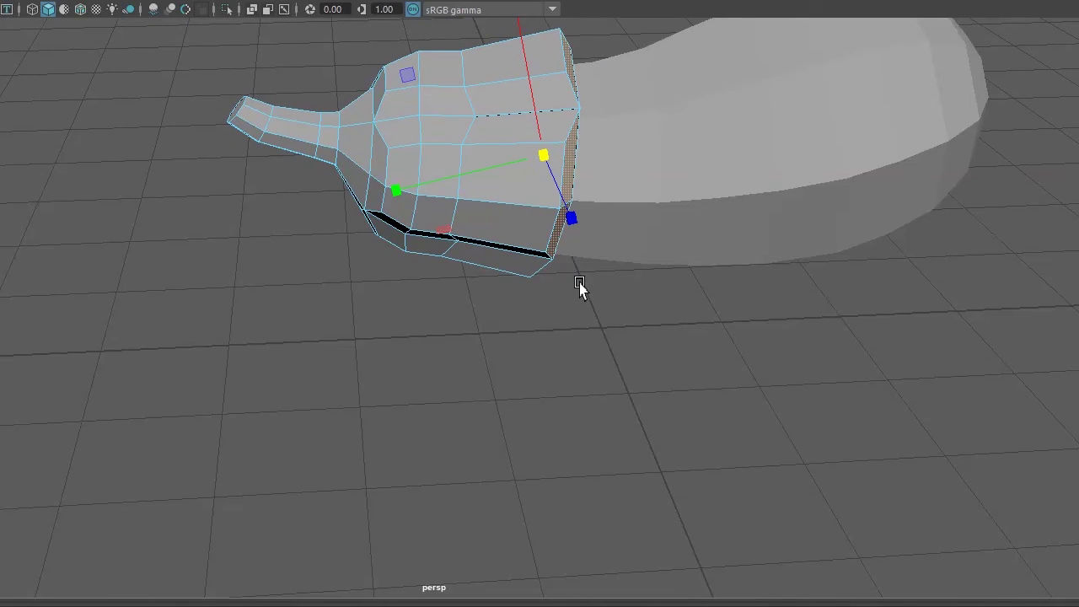
drag(548, 156, 539, 162)
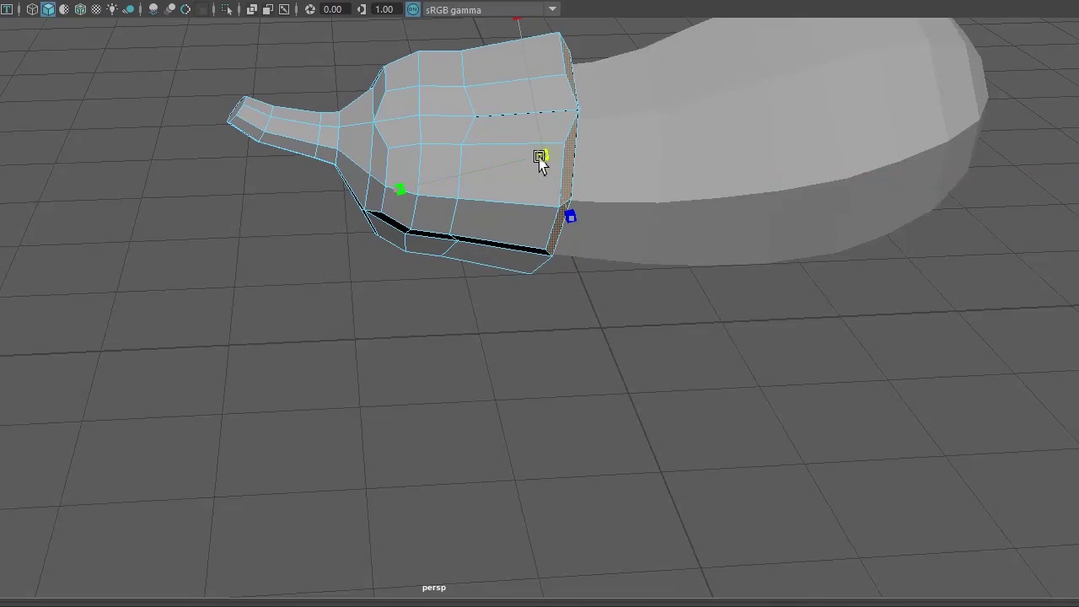
mouse_move(560, 338)
alt+mouse_down()
mouse_move(713, 299)
mouse_move(755, 313)
mouse_move(771, 337)
mouse_move(631, 342)
mouse_move(475, 328)
mouse_move(422, 333)
mouse_move(354, 379)
mouse_move(318, 378)
alt+mouse_up()
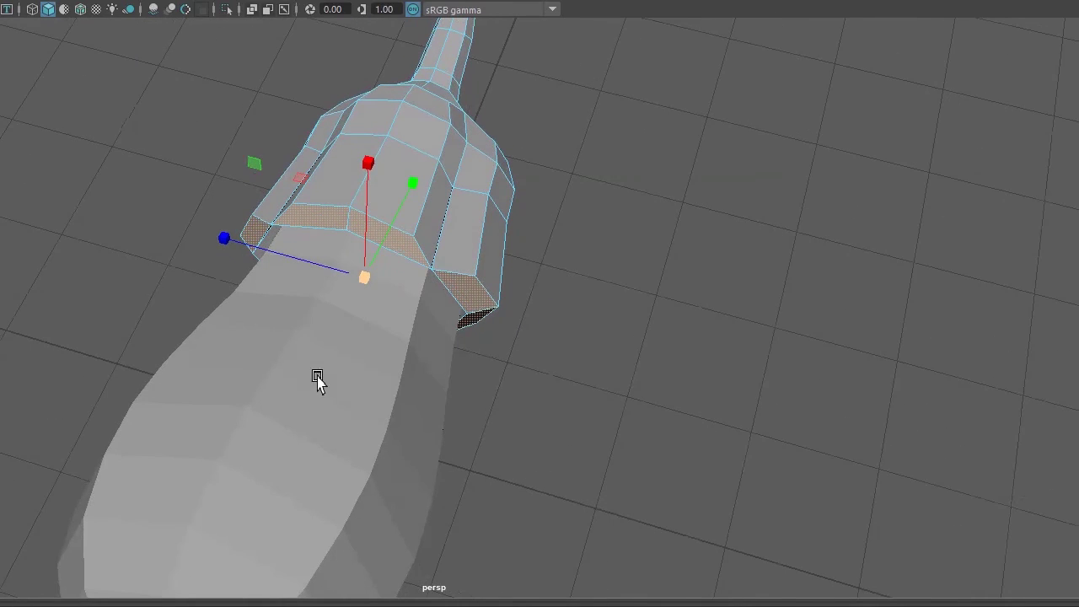
Extrude two neighbouring cap side faces and drag them inward on world axes to notch the rim.
click(385, 242)
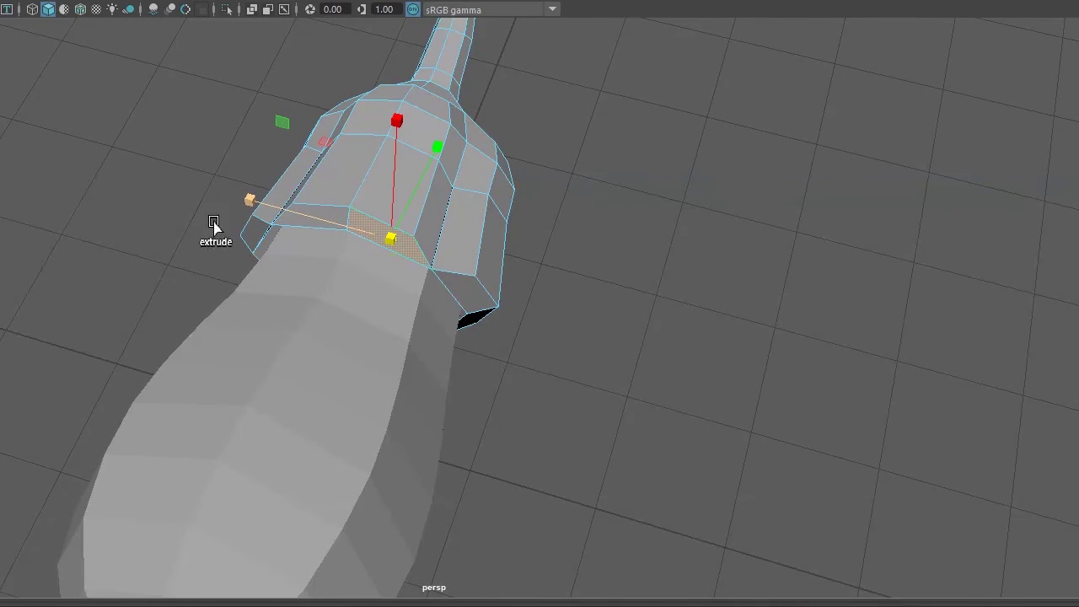
key(q)
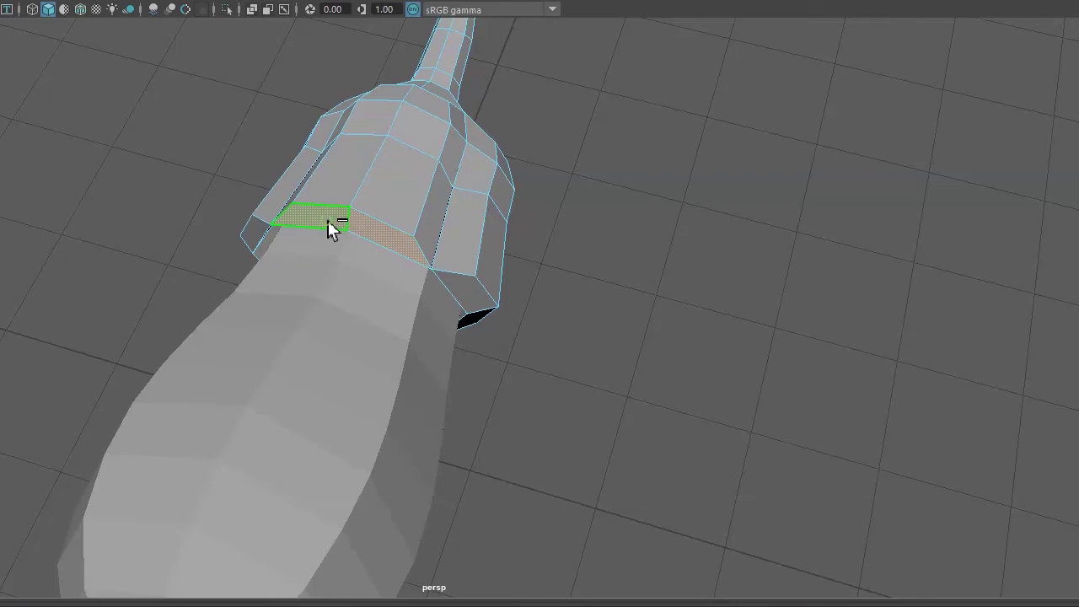
key(w)
key(ctrl+e)
click(348, 226)
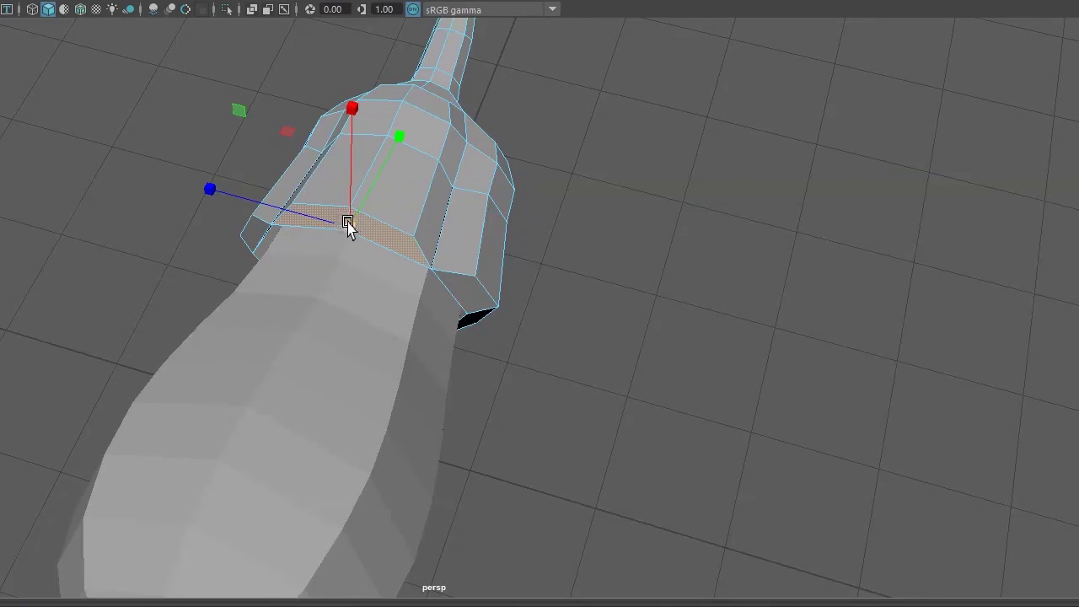
mouse_move(348, 226)
mouse_down()
mouse_move(259, 264)
mouse_move(409, 169)
mouse_up()
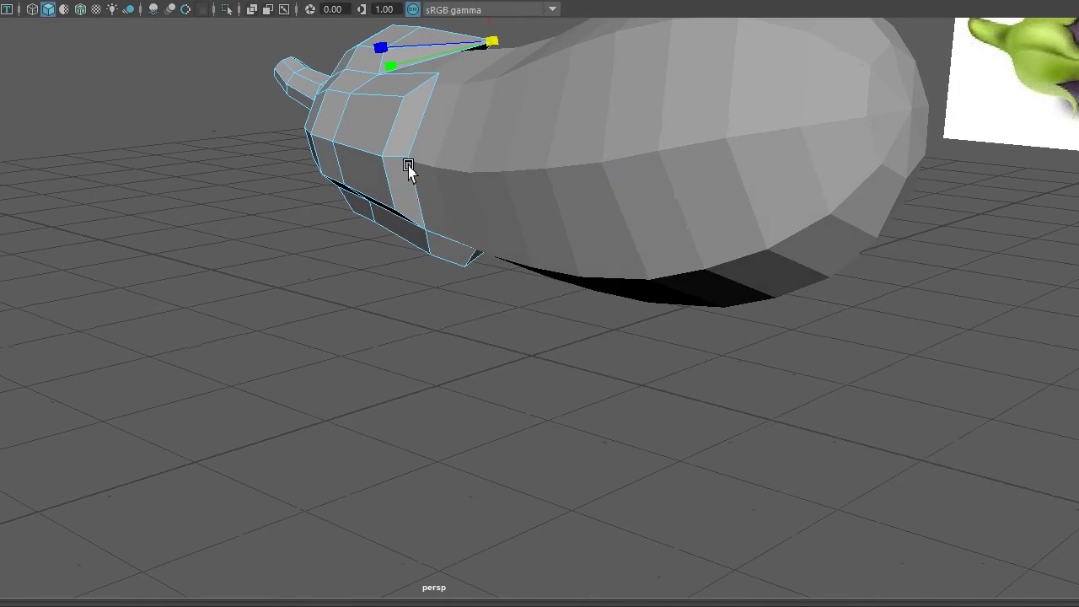
Pull the upper and lower flap faces inward toward the eggplant body.
click(409, 141)
shift+click(403, 187)
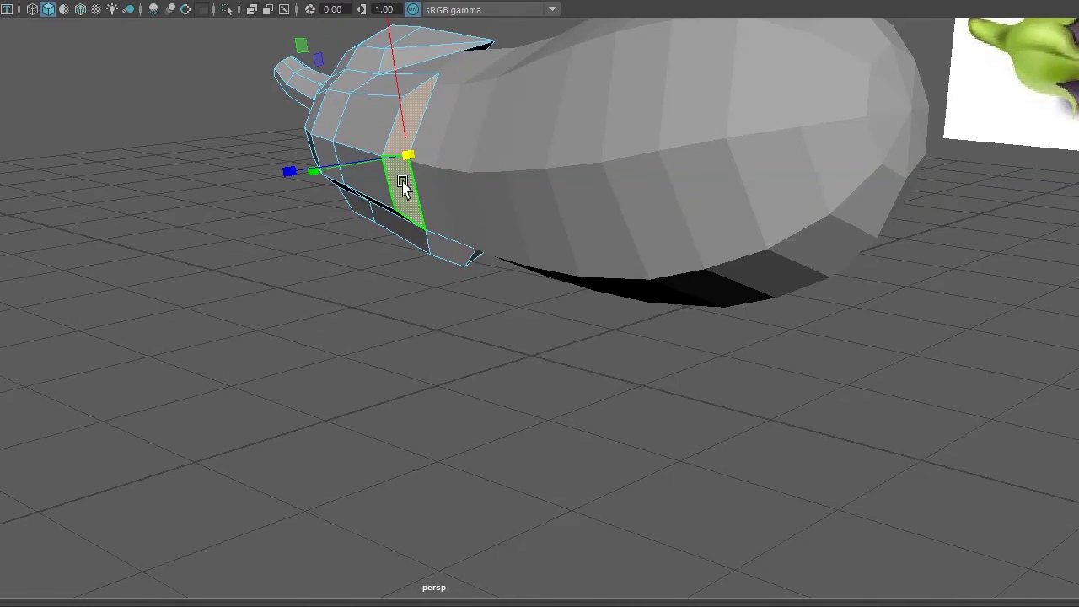
drag(410, 158, 328, 217)
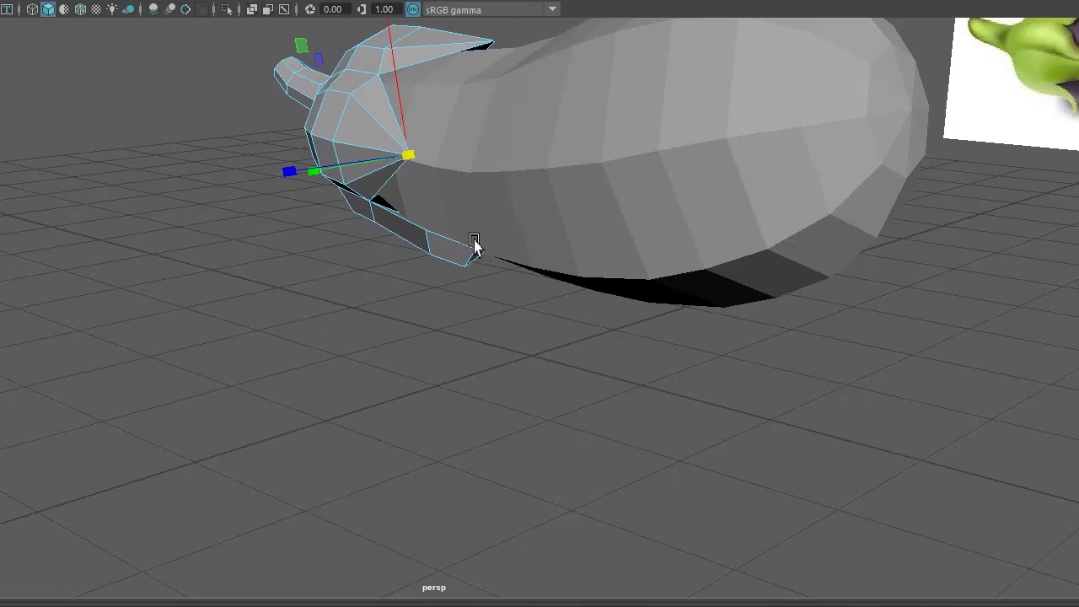
Add an underside cap face, shrink the selection to a tip and nudge it upward.
alt+drag(414, 323, 419, 241)
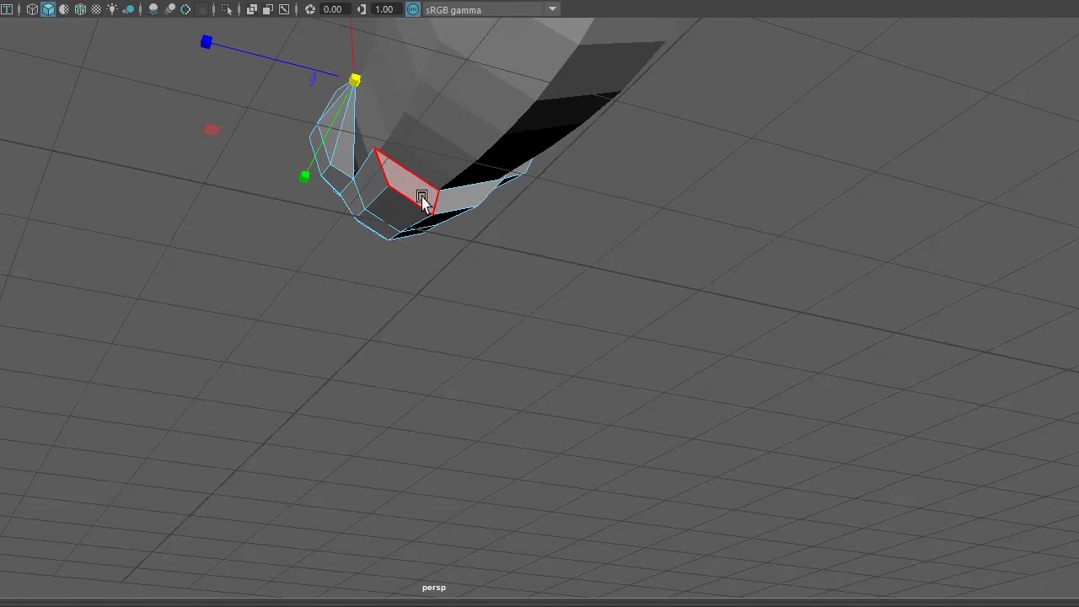
shift+click(461, 206)
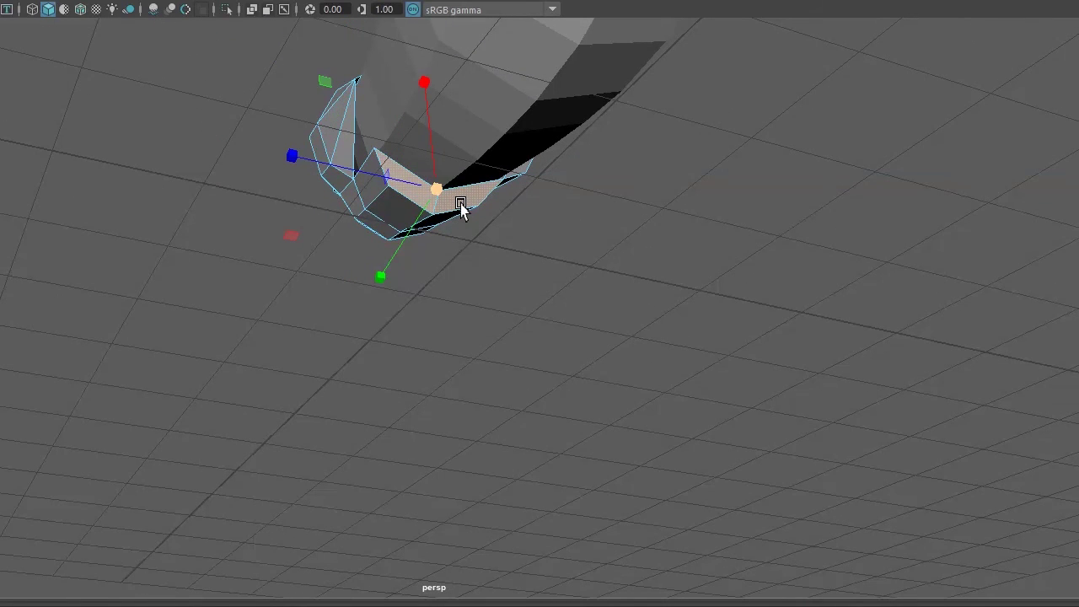
alt+drag(472, 291, 427, 257)
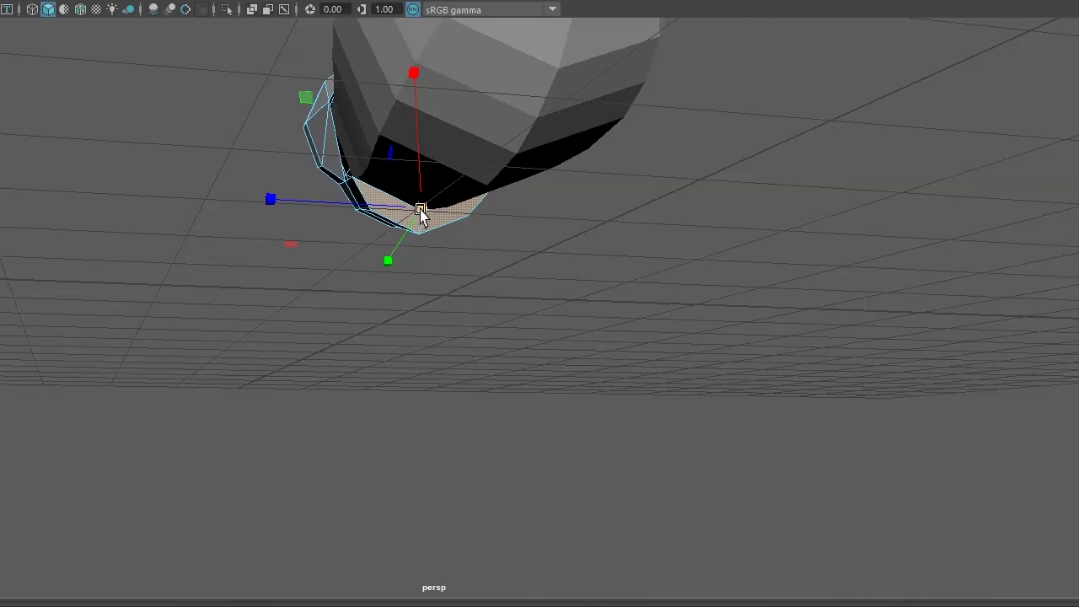
mouse_move(420, 211)
mouse_down()
mouse_move(350, 227)
mouse_move(436, 255)
mouse_move(369, 272)
mouse_move(498, 258)
mouse_up()
key(w)
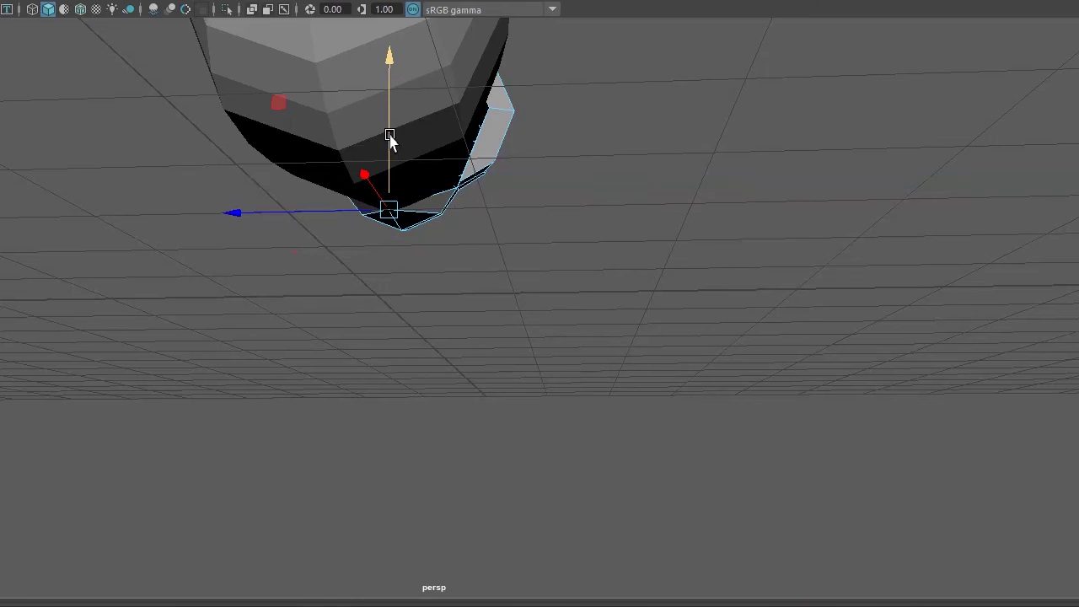
drag(390, 139, 384, 149)
key(space)
Extrude a lower and upper cap face, shrink and push them into a pointed flap, then zoom out.
click(601, 283)
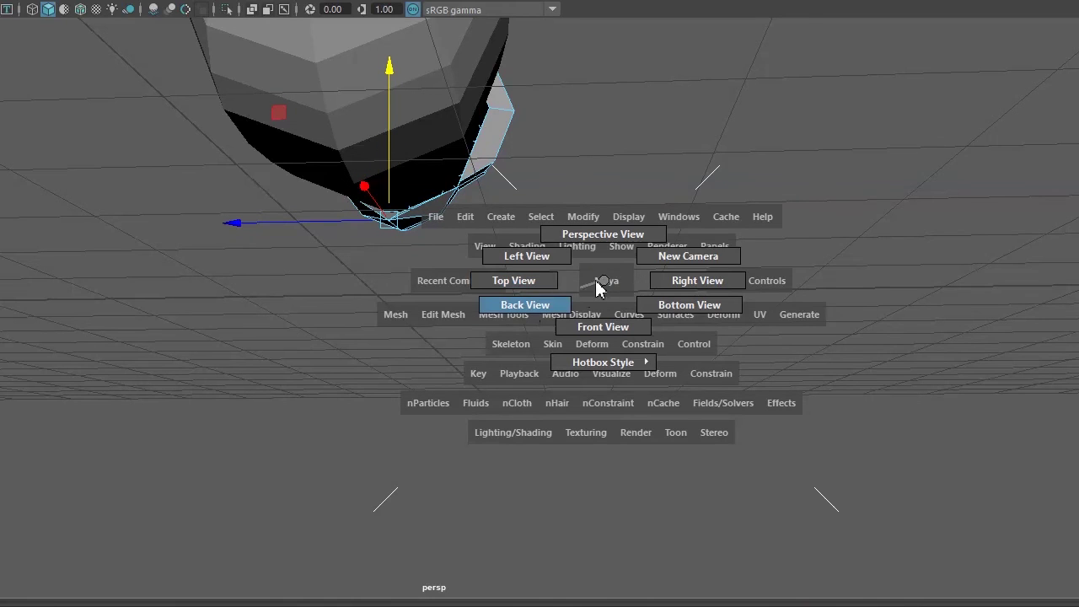
mouse_move(602, 282)
alt+mouse_down()
mouse_move(585, 318)
mouse_move(478, 263)
alt+mouse_up()
click(465, 208)
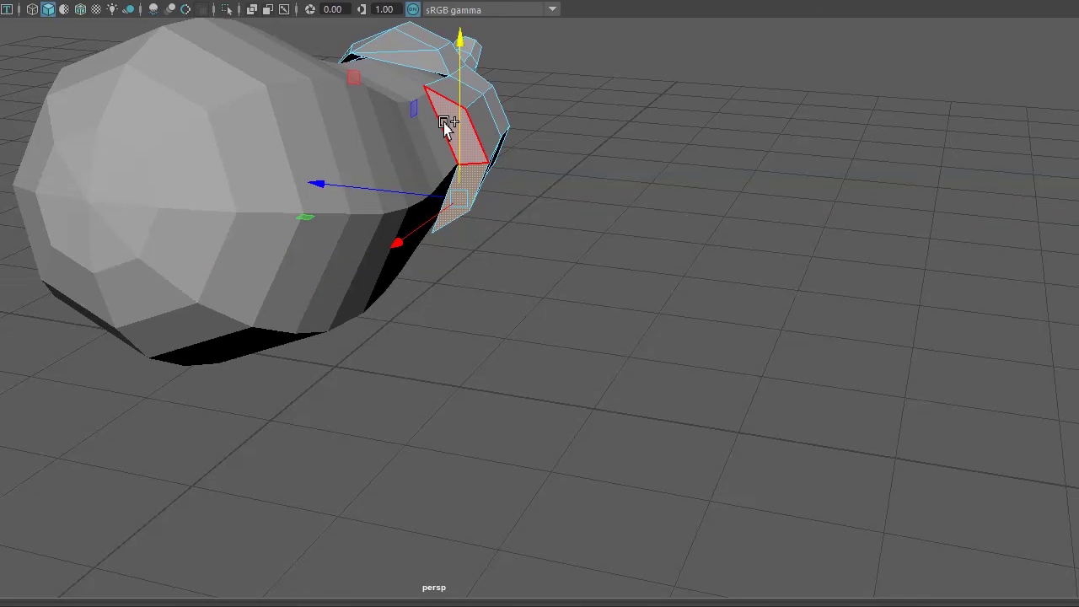
shift+click(444, 124)
key(ctrl+e)
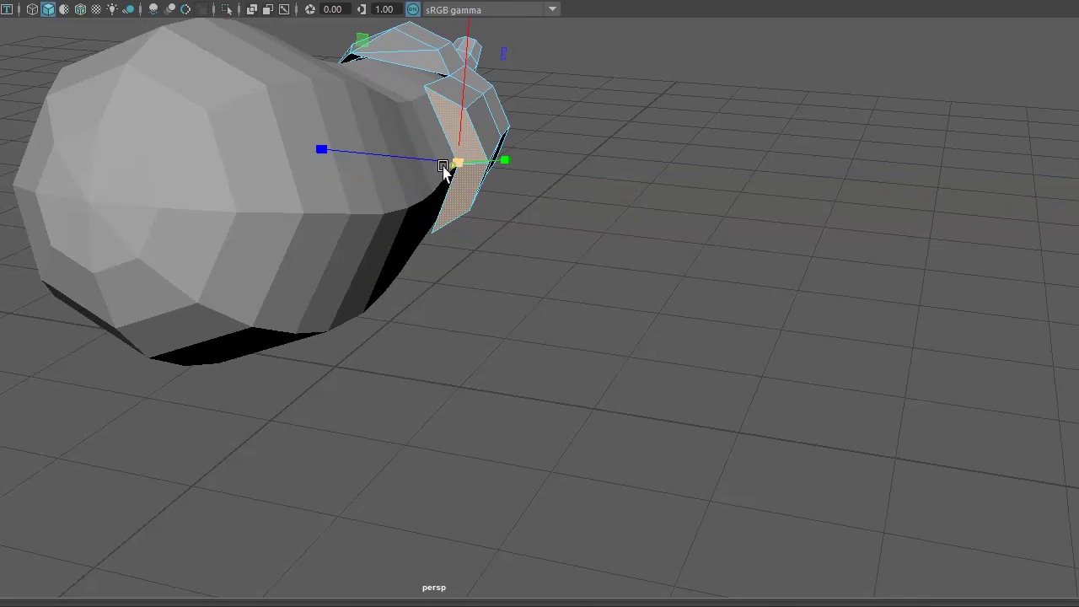
drag(447, 166, 372, 193)
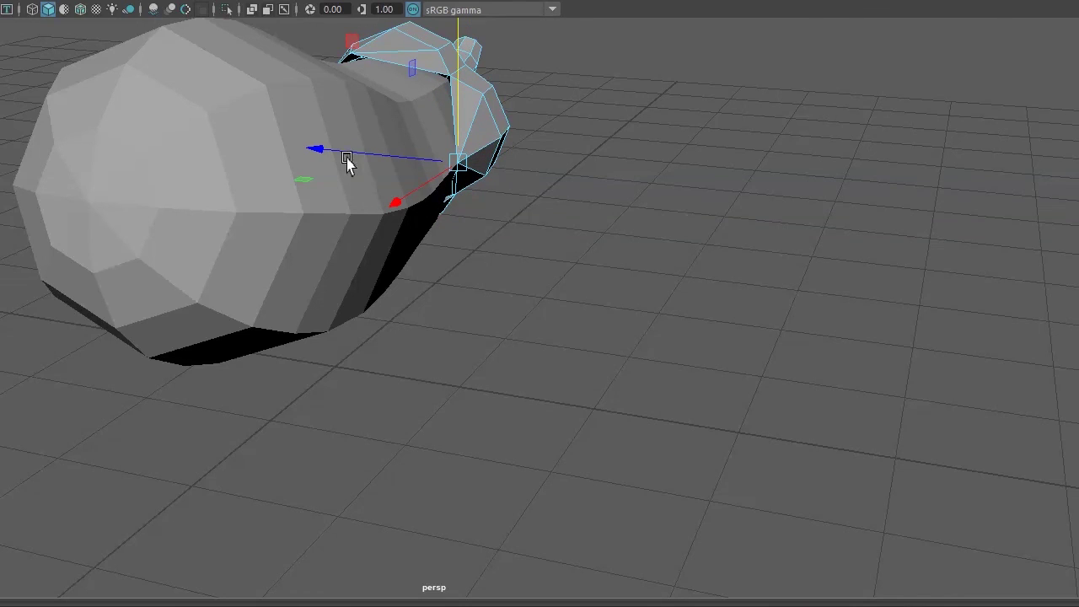
drag(349, 164, 347, 158)
mouse_move(399, 296)
alt+mouse_down()
mouse_move(641, 303)
mouse_move(566, 293)
mouse_move(491, 312)
mouse_move(633, 323)
mouse_move(655, 306)
mouse_move(525, 315)
mouse_move(560, 318)
alt+mouse_up()
scroll(643, 299, down, 5)
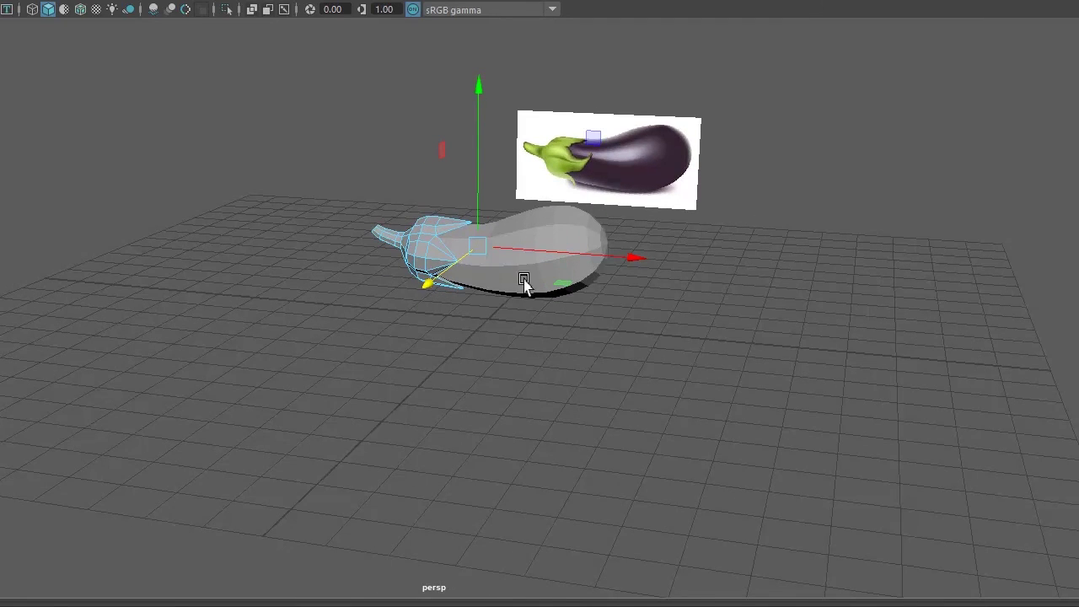
Return to object mode, select the eggplant body and turn on smooth preview (3).
key(q)
alt+drag(472, 373, 521, 368)
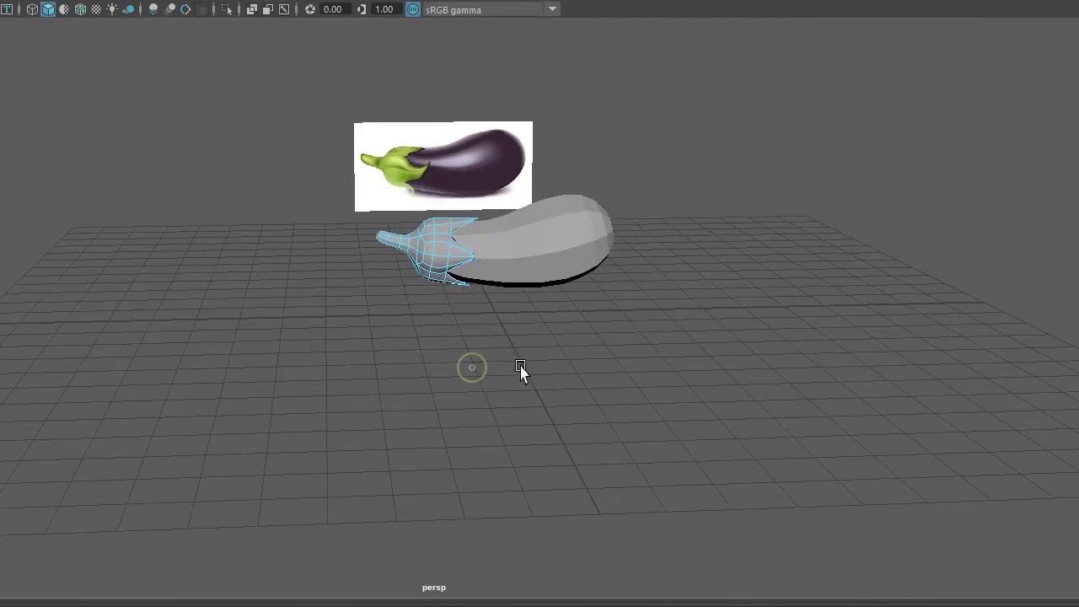
right_drag(440, 237, 542, 210)
click(524, 335)
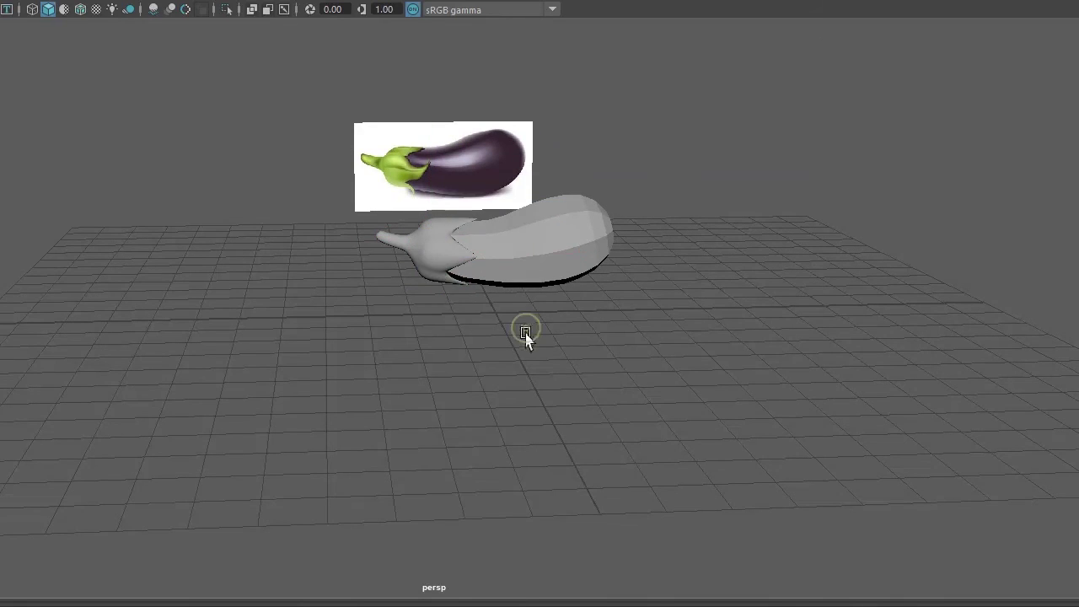
click(530, 256)
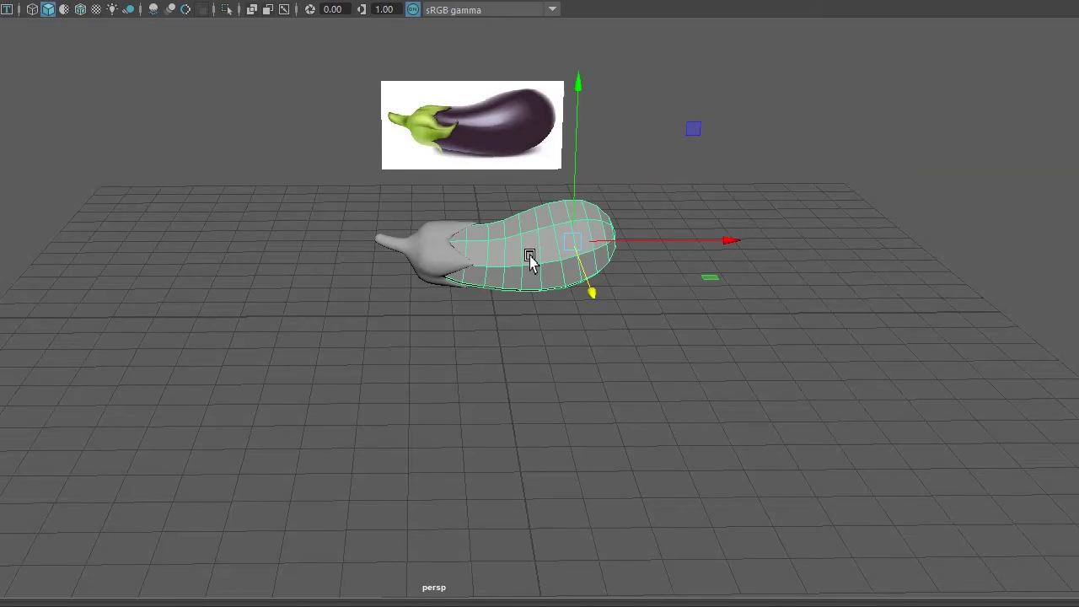
key(3)
click(604, 424)
mouse_move(604, 424)
alt+mouse_down()
mouse_move(535, 424)
mouse_move(631, 402)
mouse_move(675, 436)
mouse_move(650, 377)
mouse_move(498, 402)
mouse_move(510, 430)
alt+mouse_up()
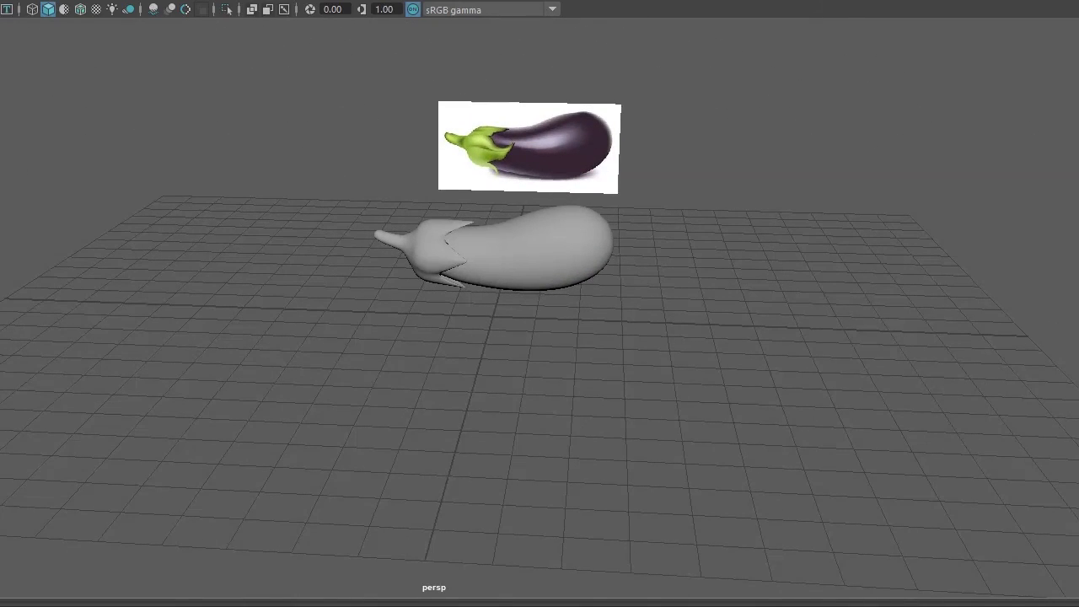